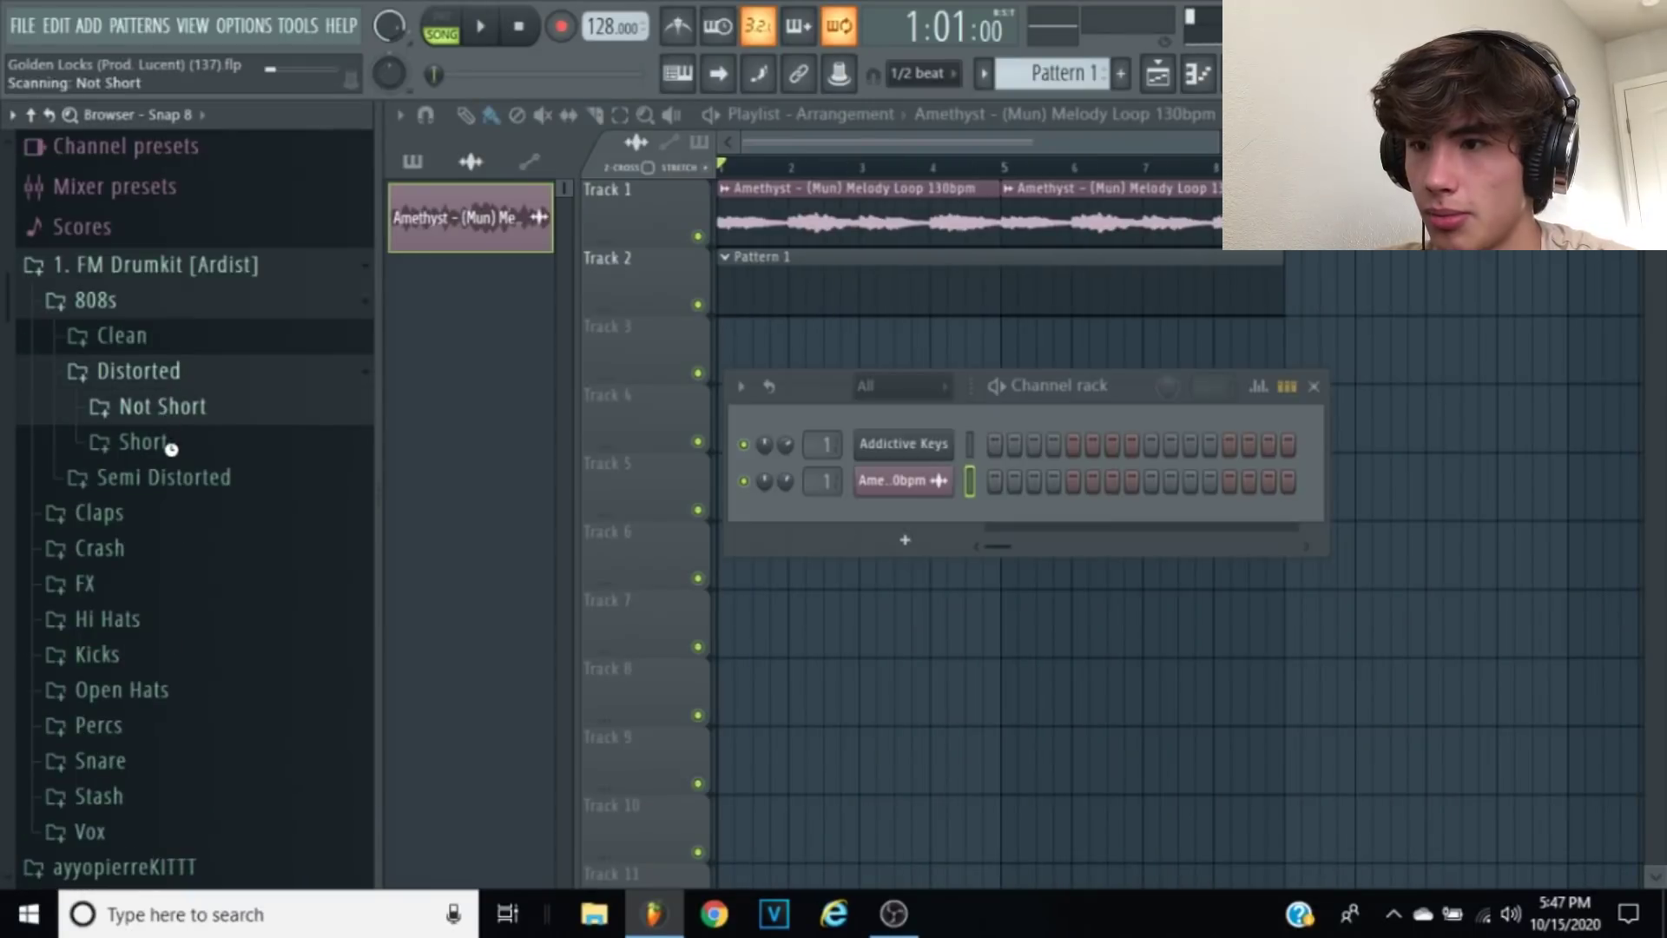
Step: Add the 808 [ .Mp3 ], Amethyst - 808 (13) and _southside perc samples to the channel rack
drag(927, 533, 911, 521)
drag(912, 521, 912, 521)
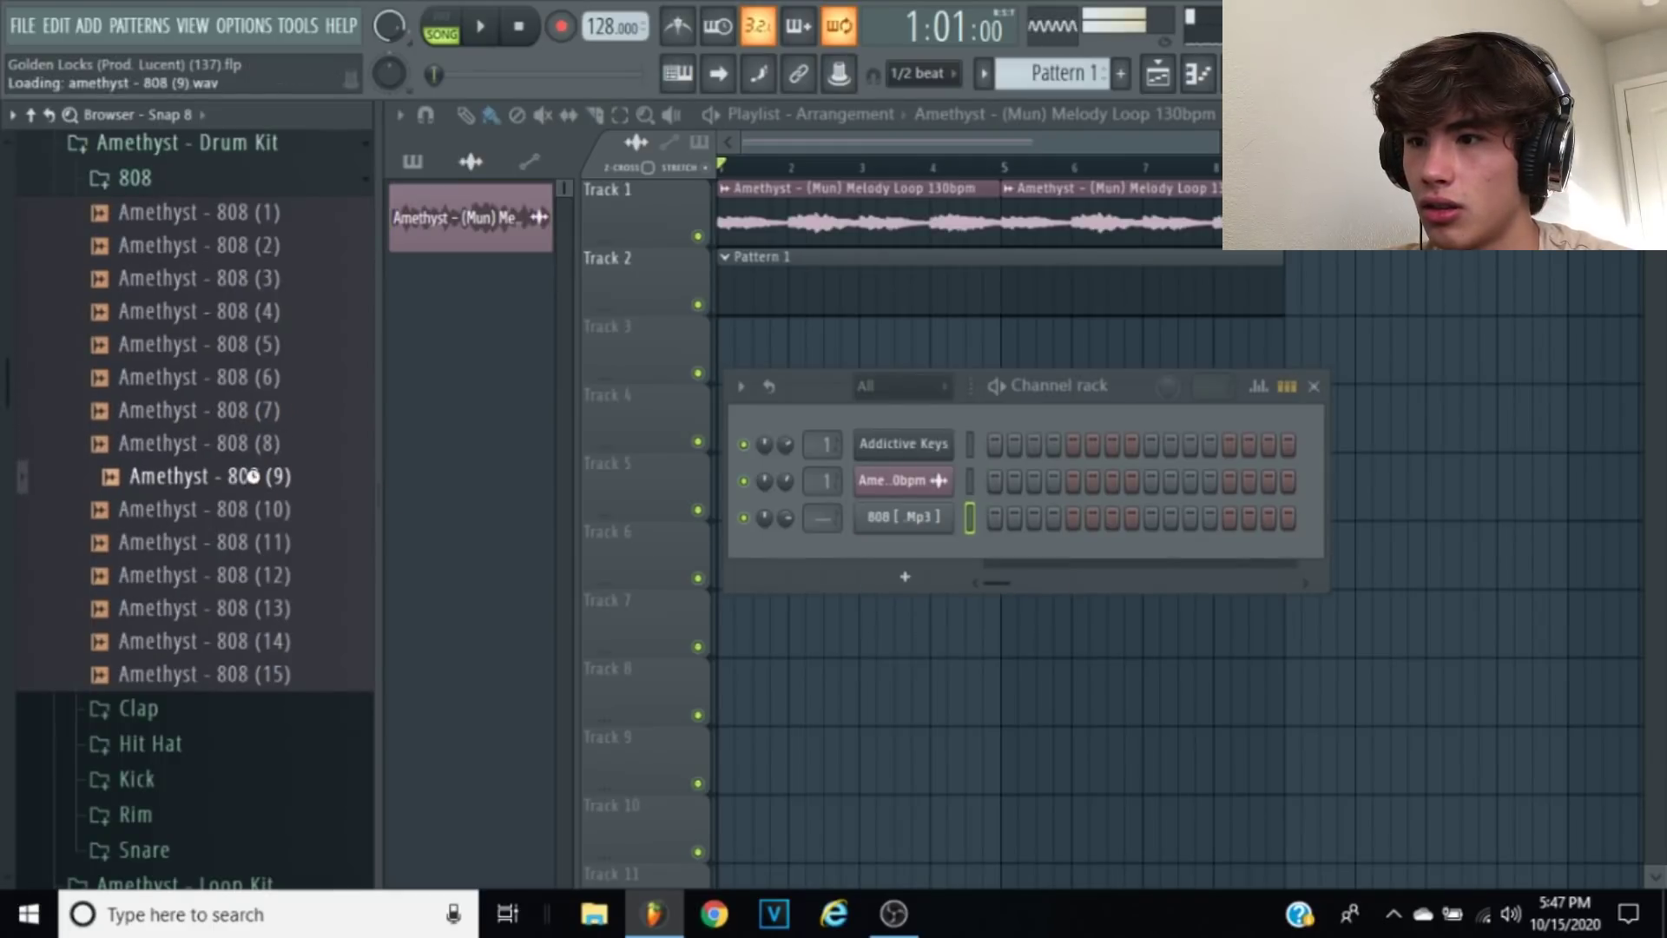
click(293, 521)
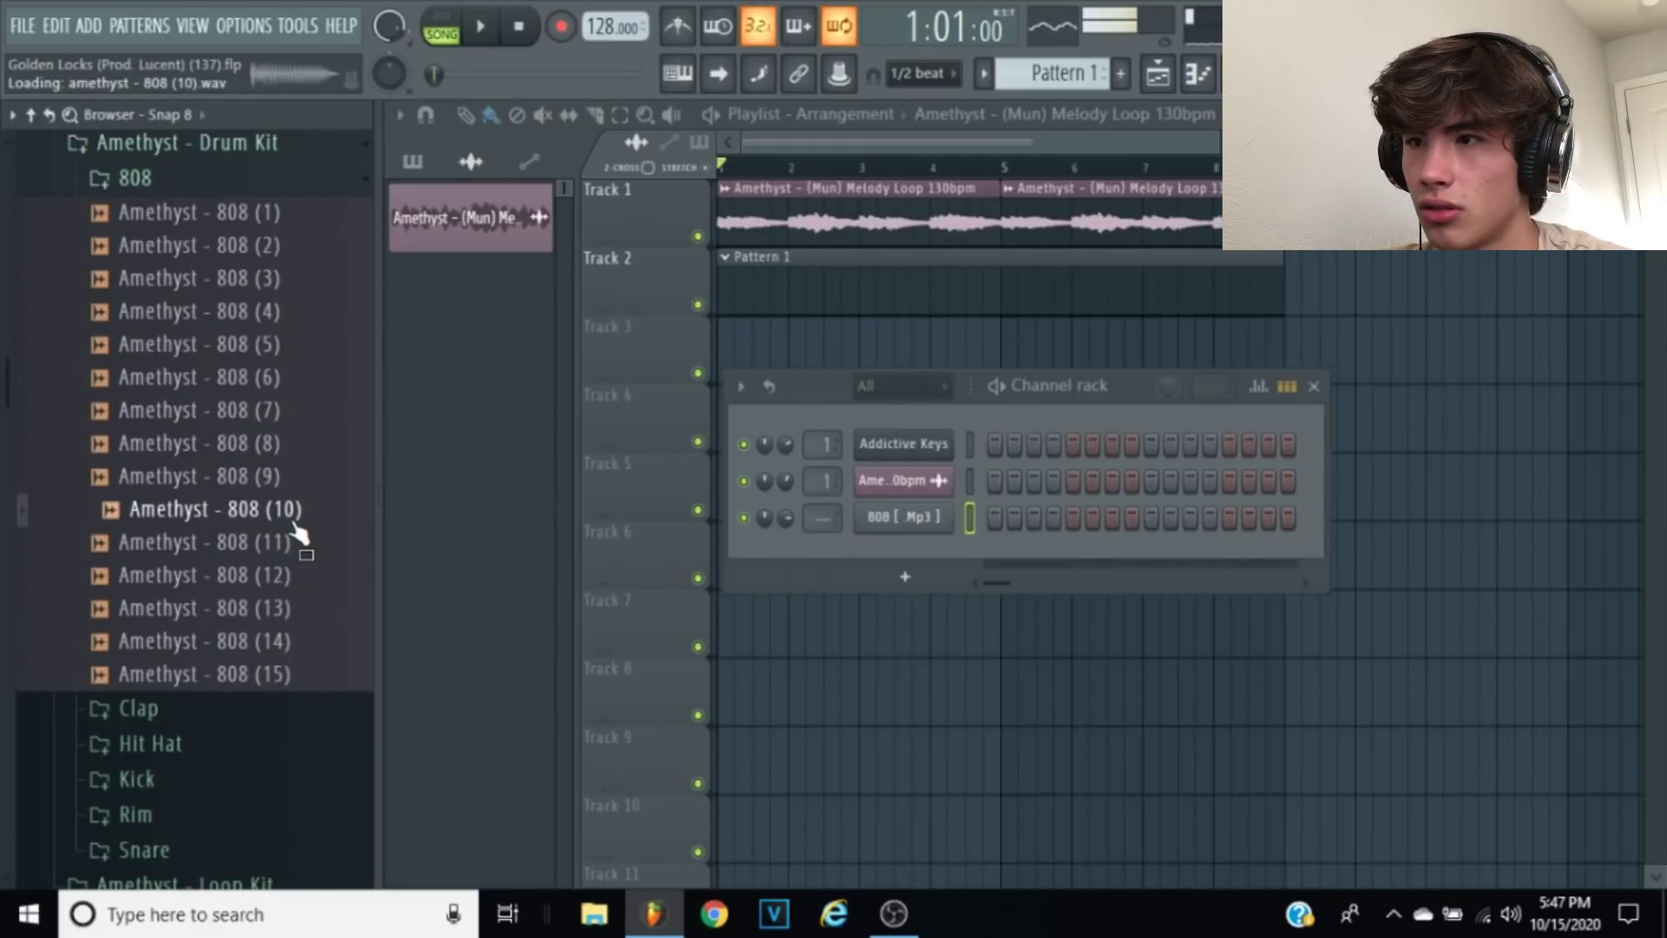
click(292, 607)
drag(160, 618, 901, 627)
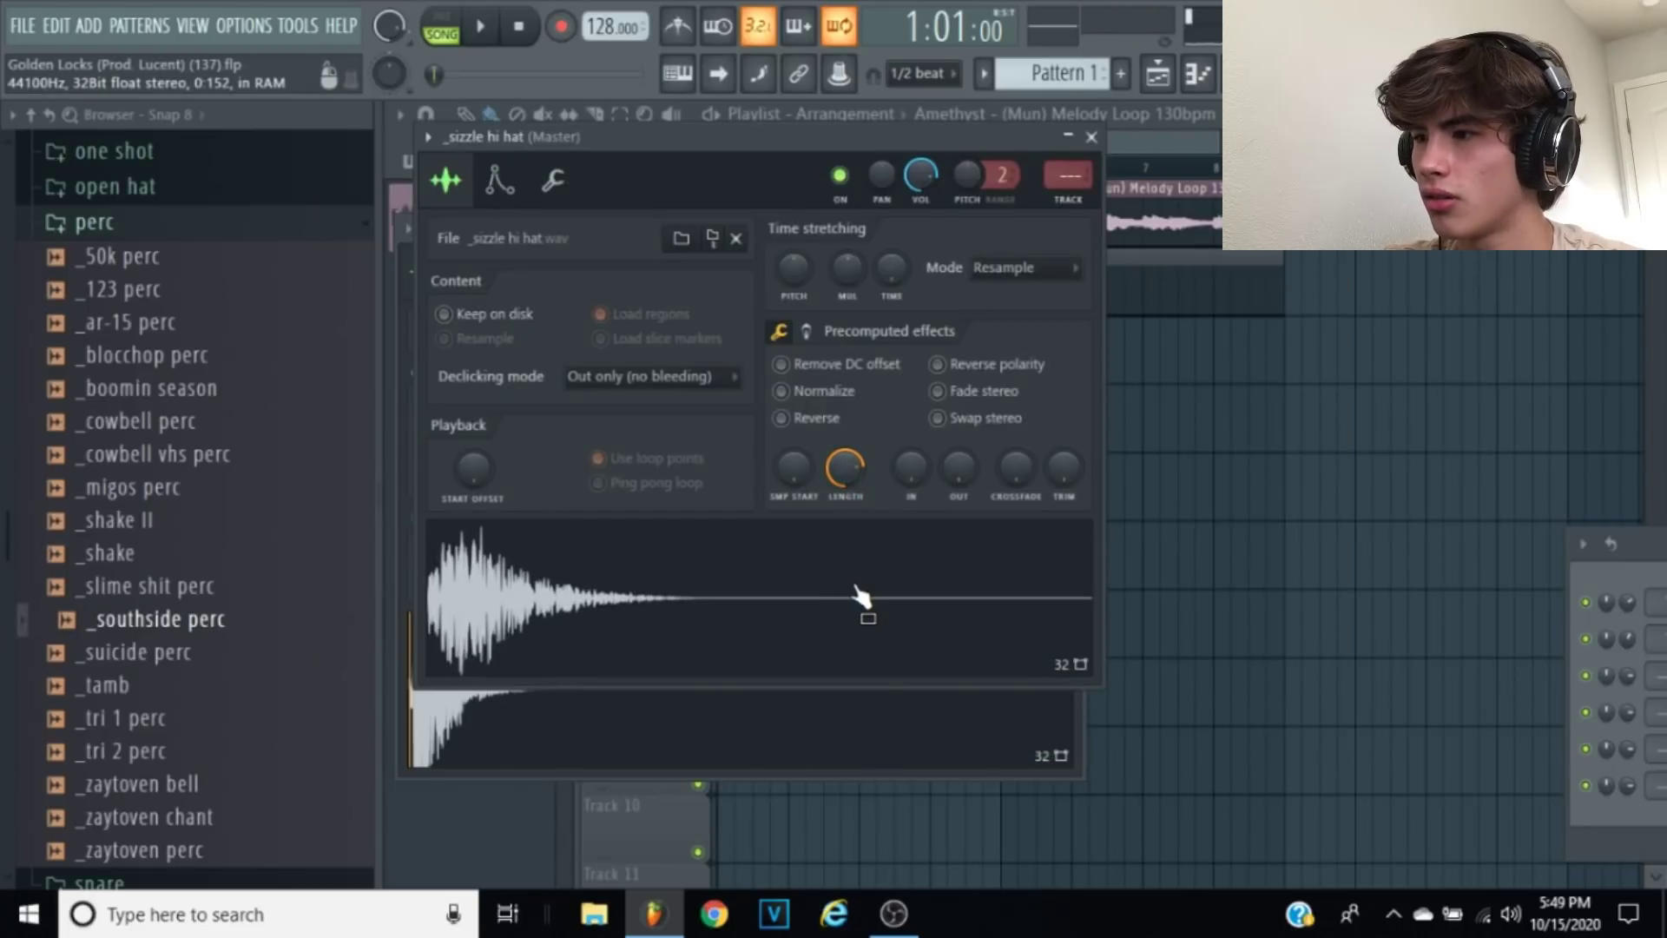
Step: Adjust the time shift of the _sizzle hi hat channel
click(520, 173)
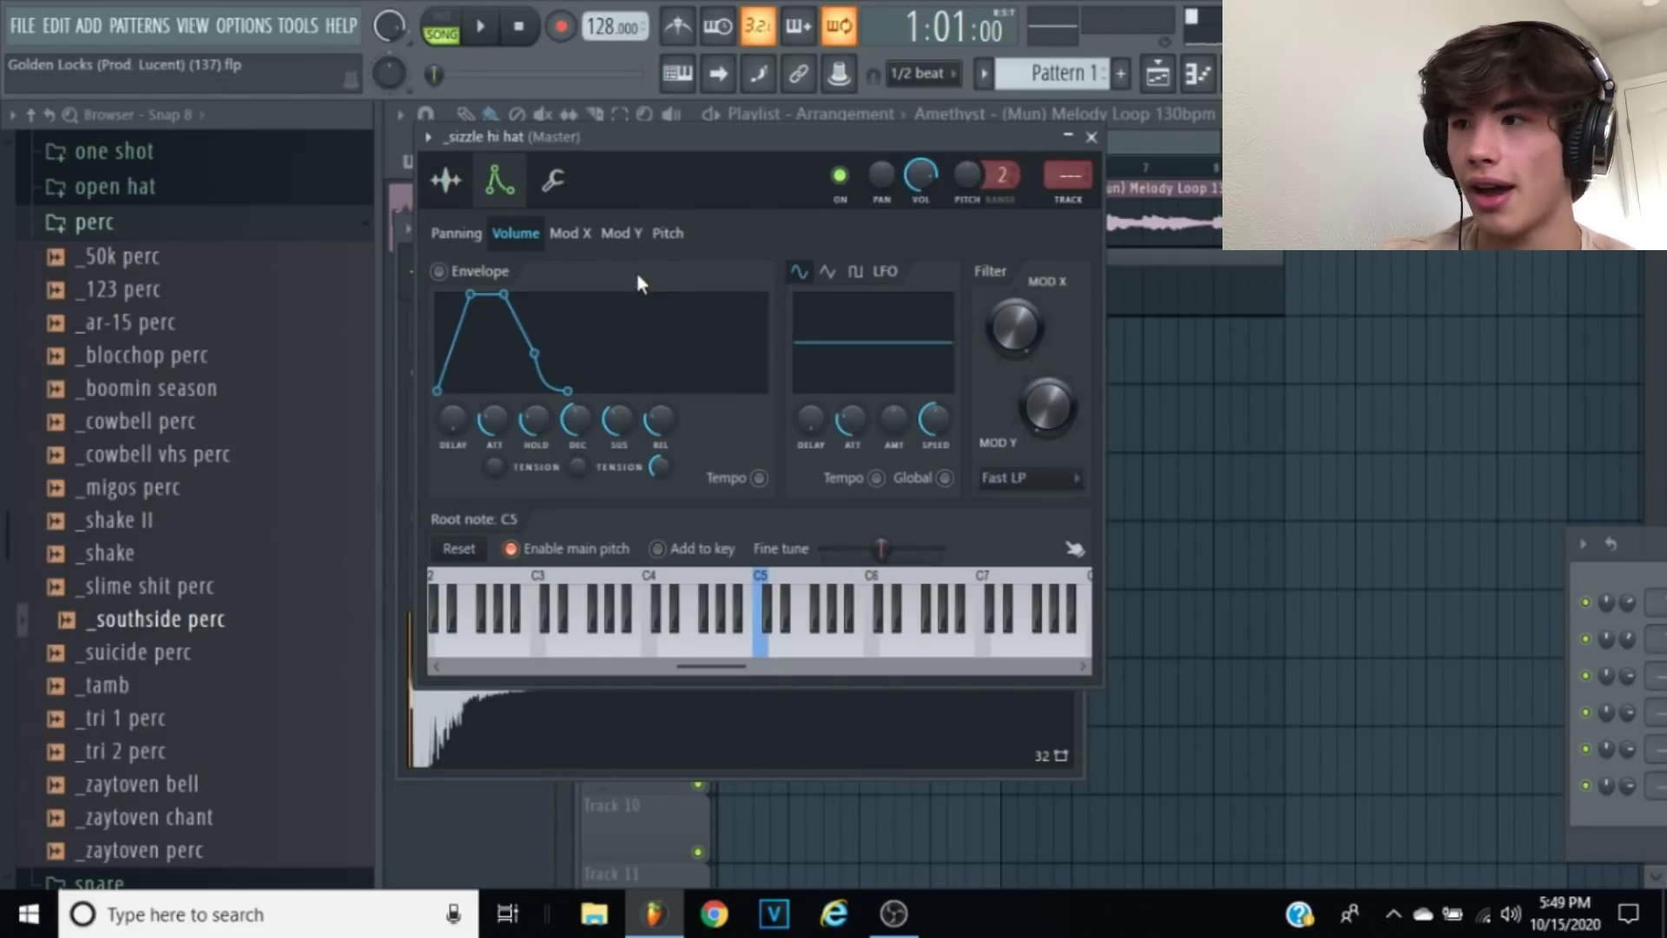
click(553, 181)
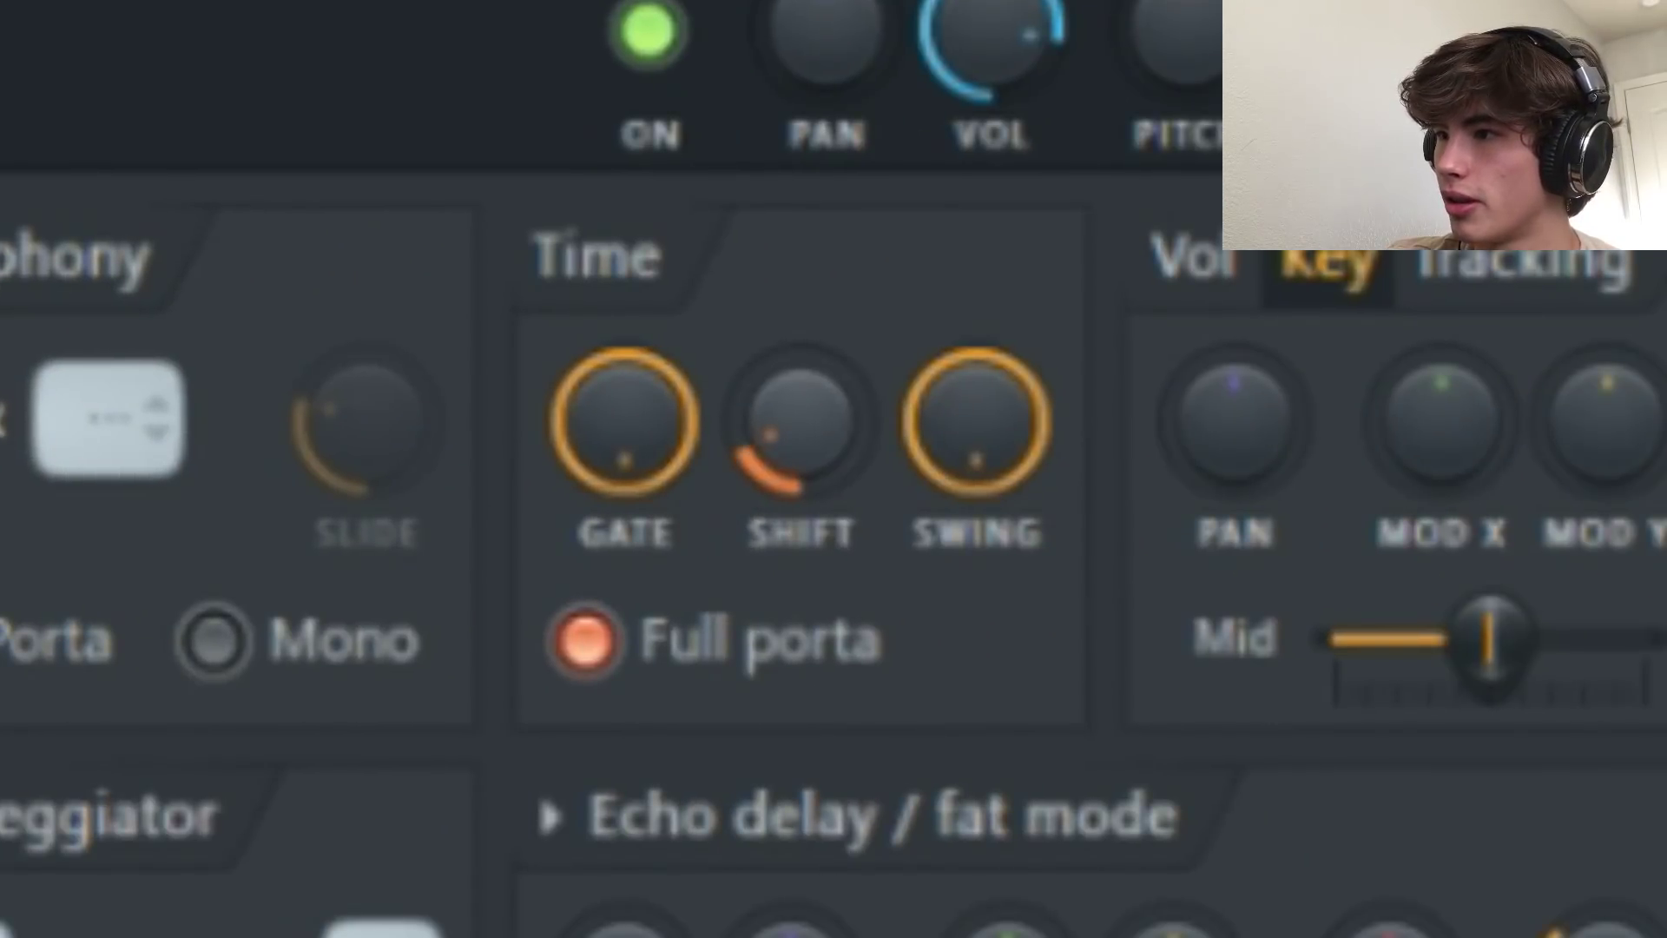
drag(800, 421, 801, 334)
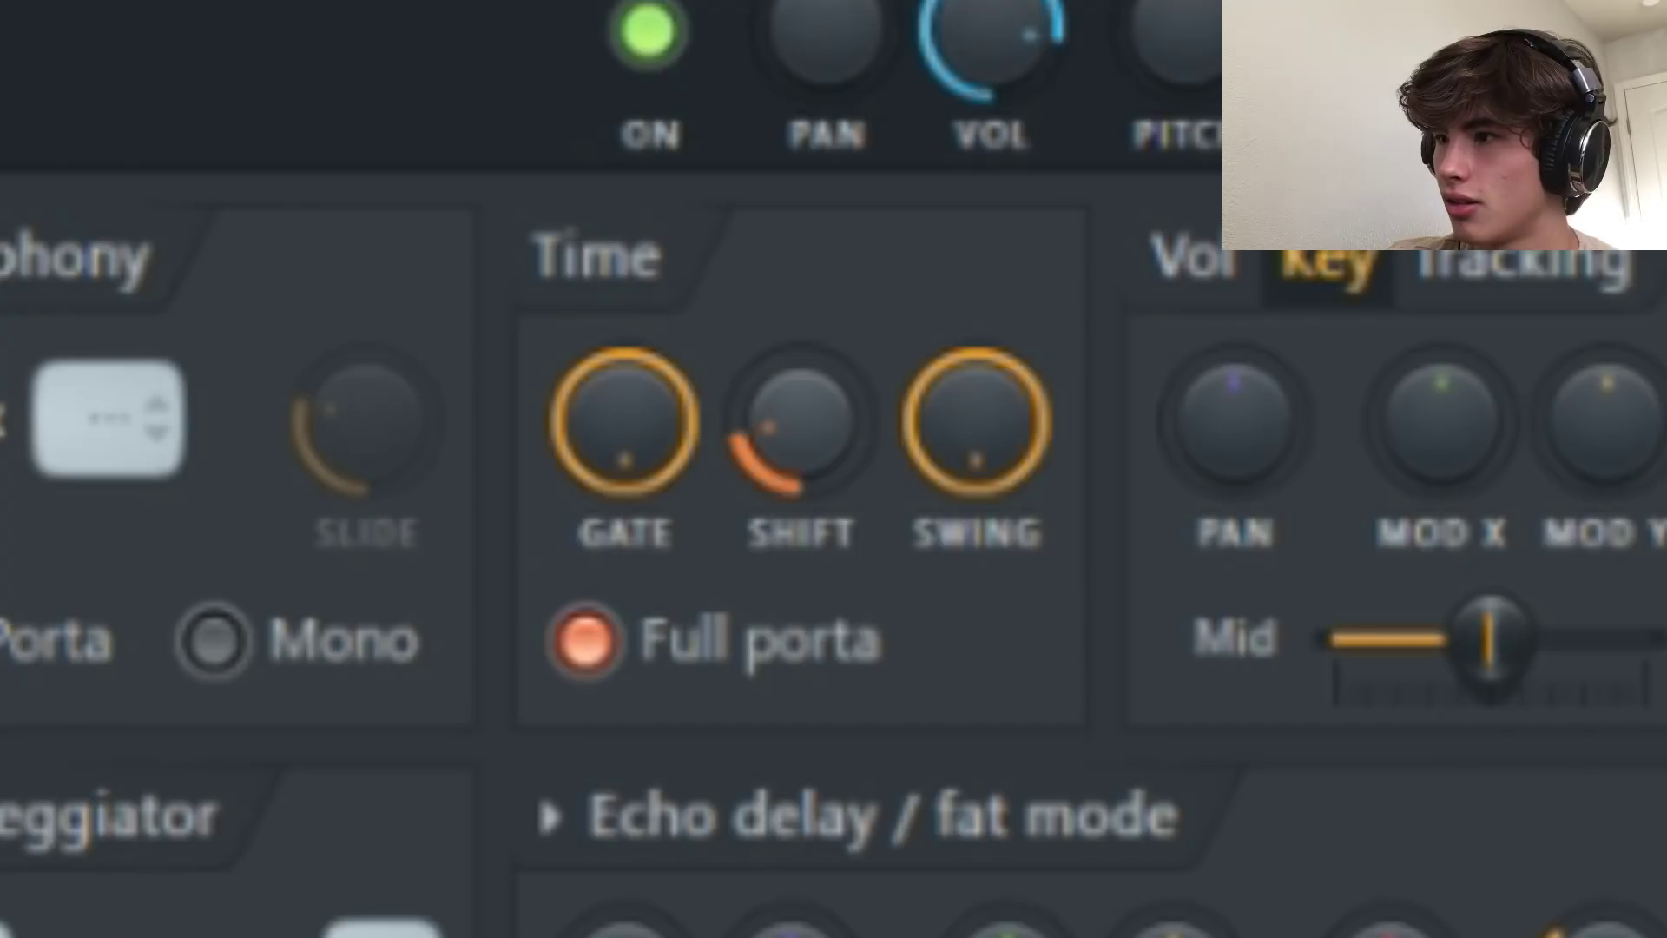
drag(800, 421, 801, 461)
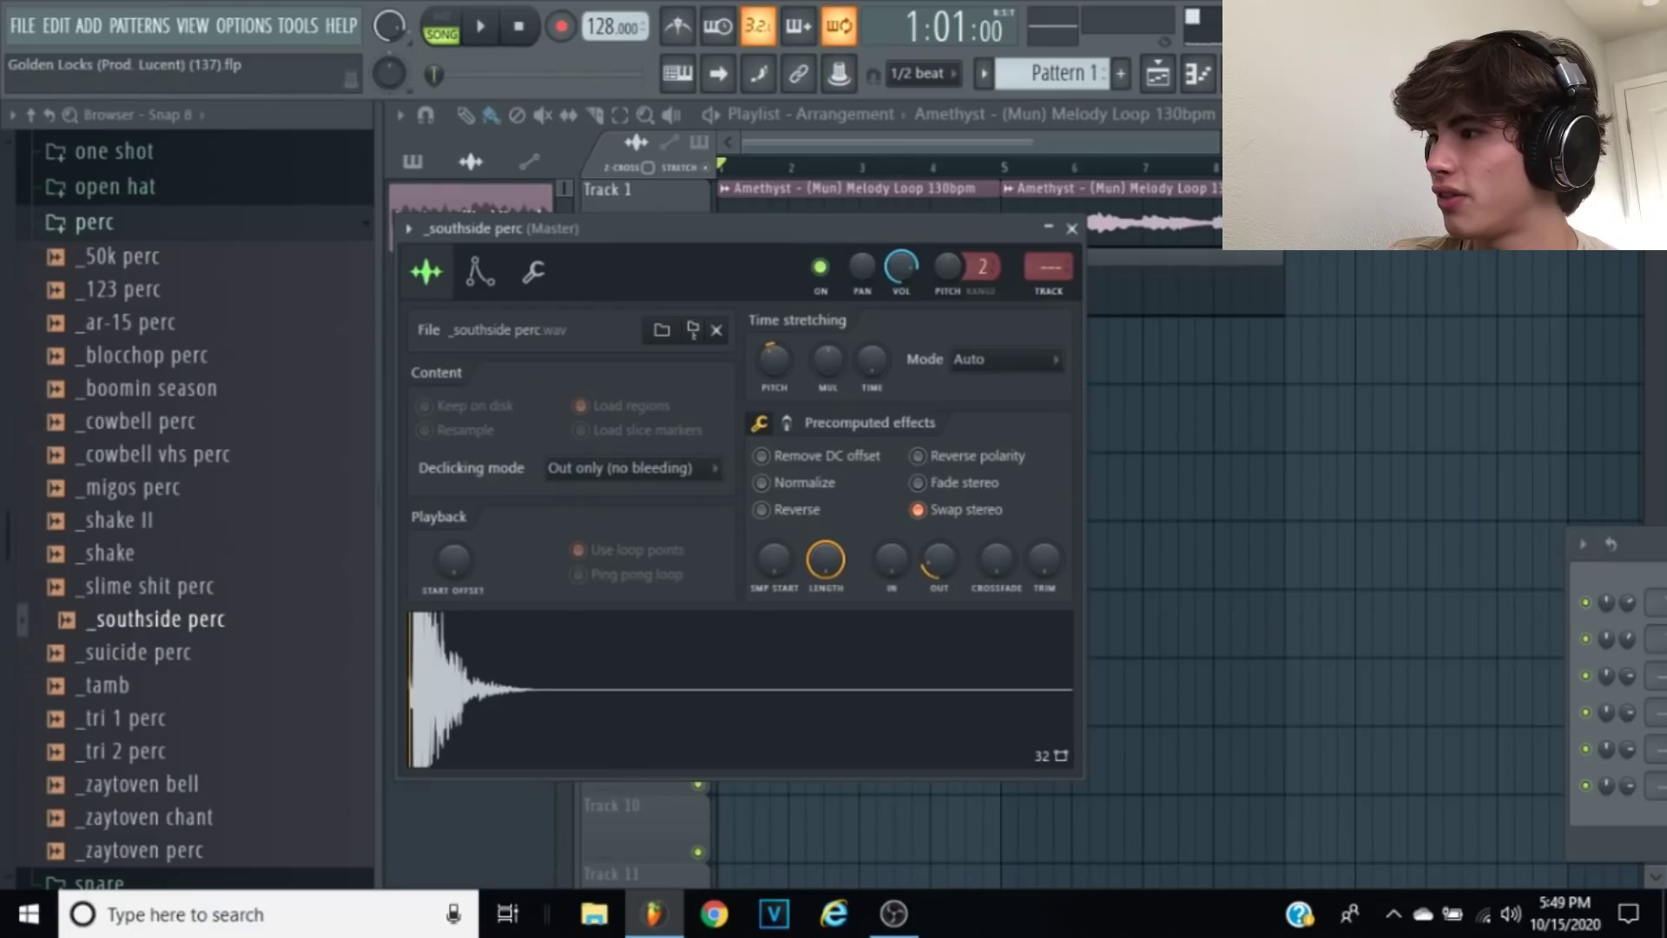
Step: Fill each 2 steps of the _sizzle hi hat channel in the channel rack
key(F6)
drag(1059, 237, 1038, 106)
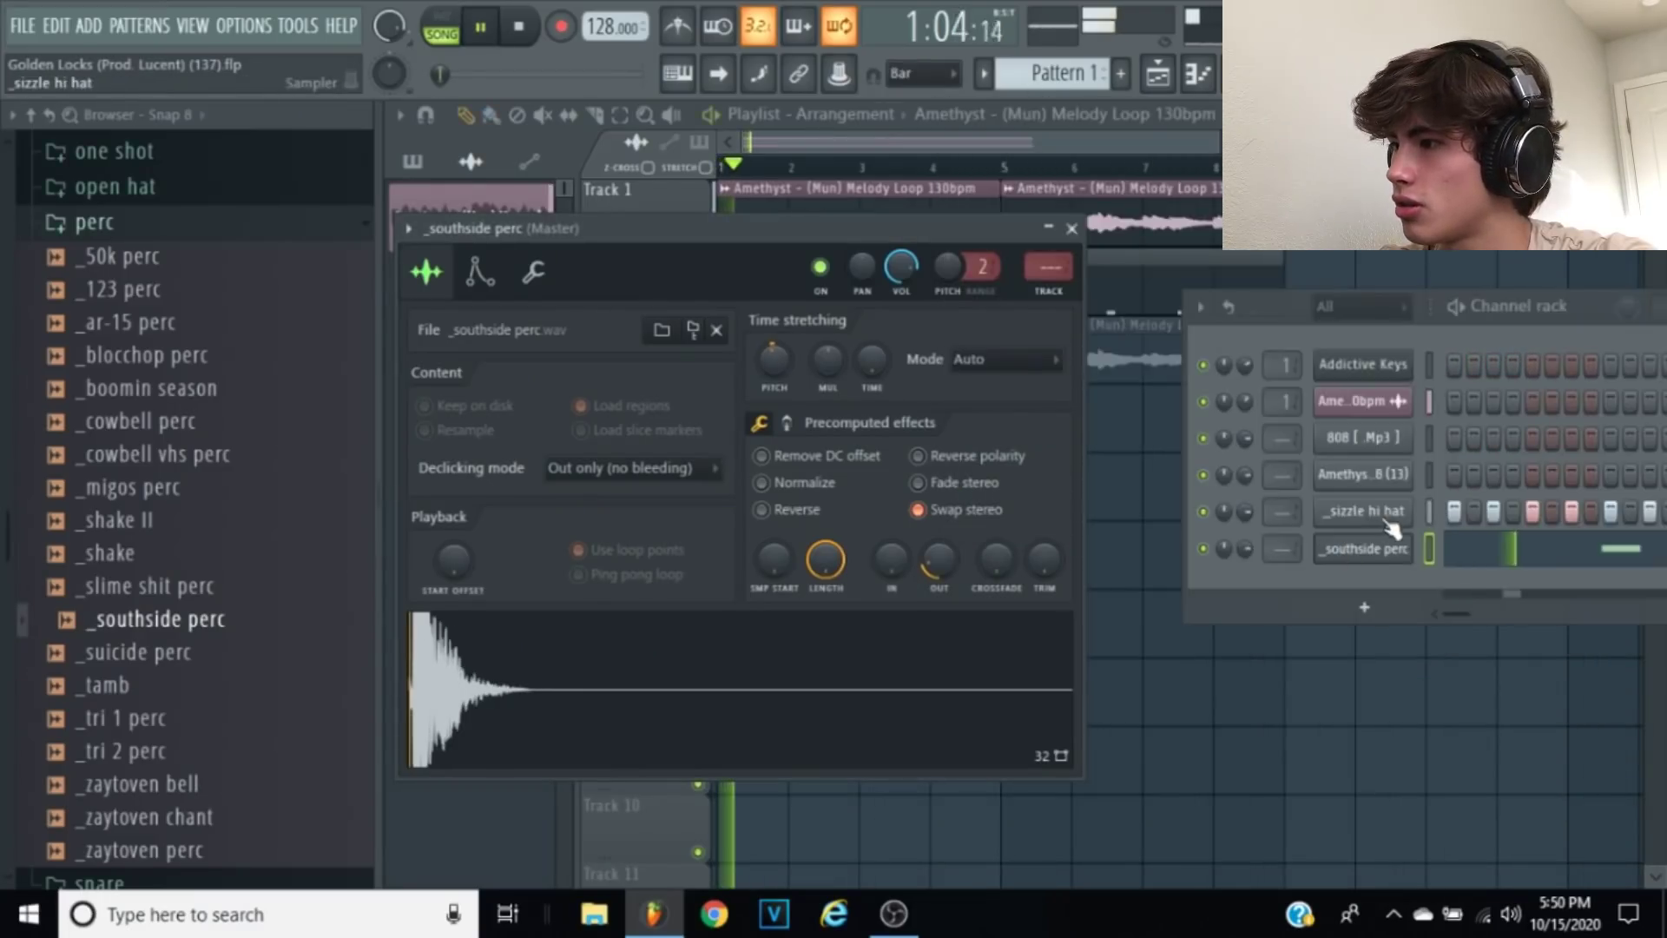
right_click(1374, 514)
click(1525, 591)
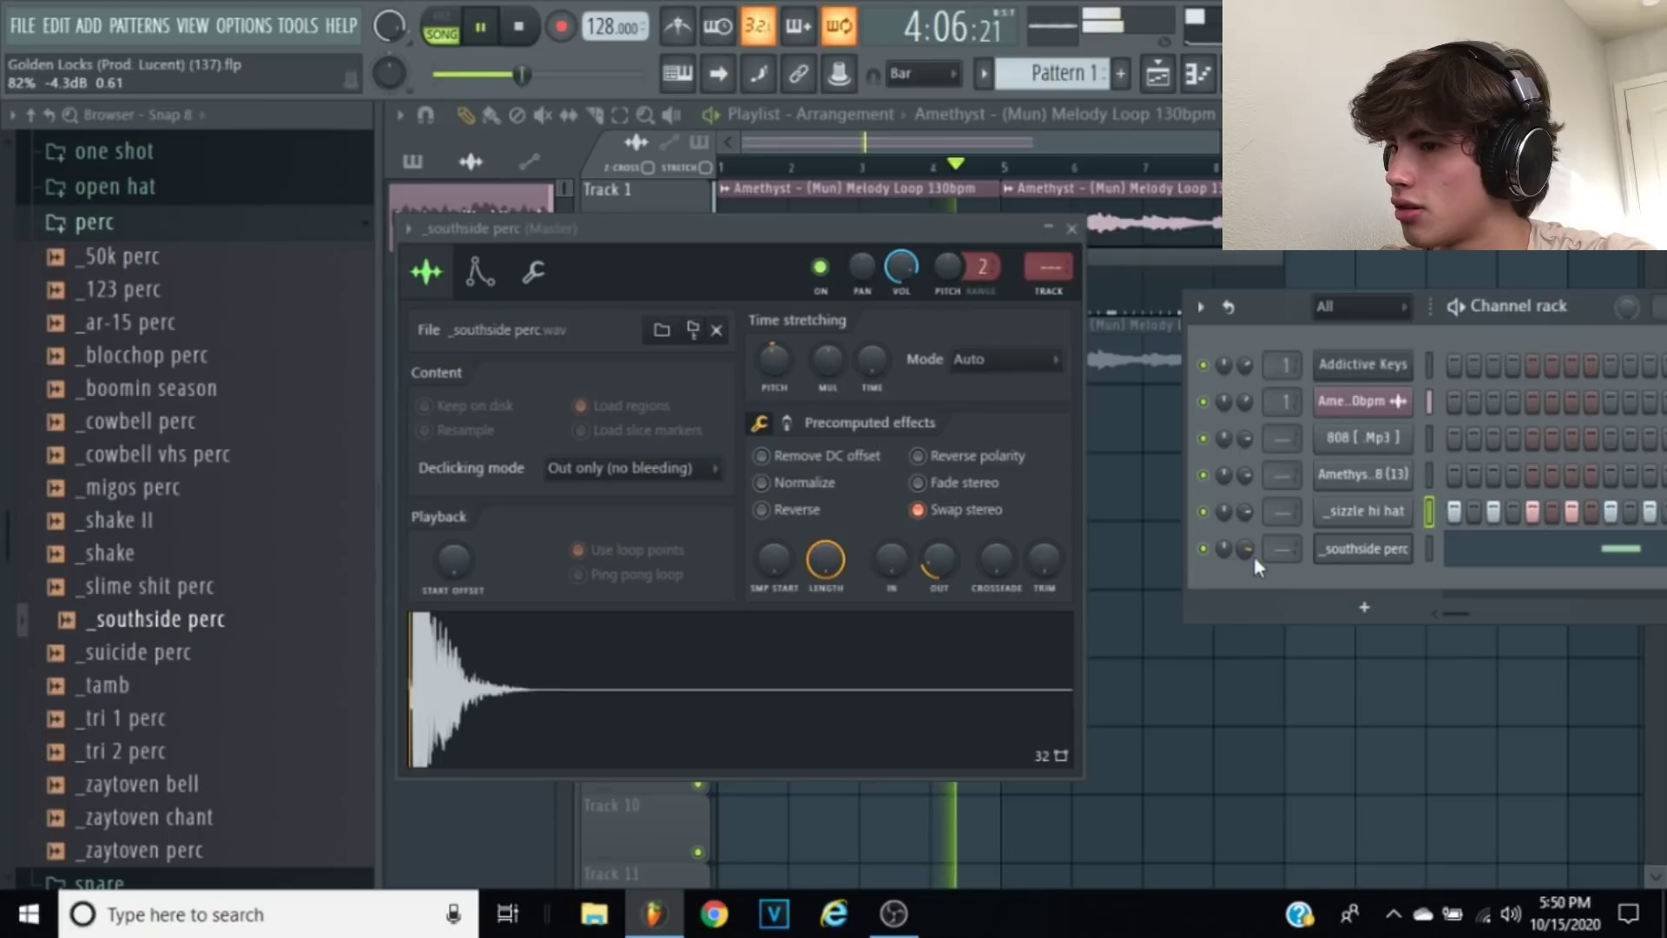
Step: Open the Addictive Keys piano roll and audition its keys from C5 upward to find the notes the loop plays in
right_click(1351, 483)
click(1315, 327)
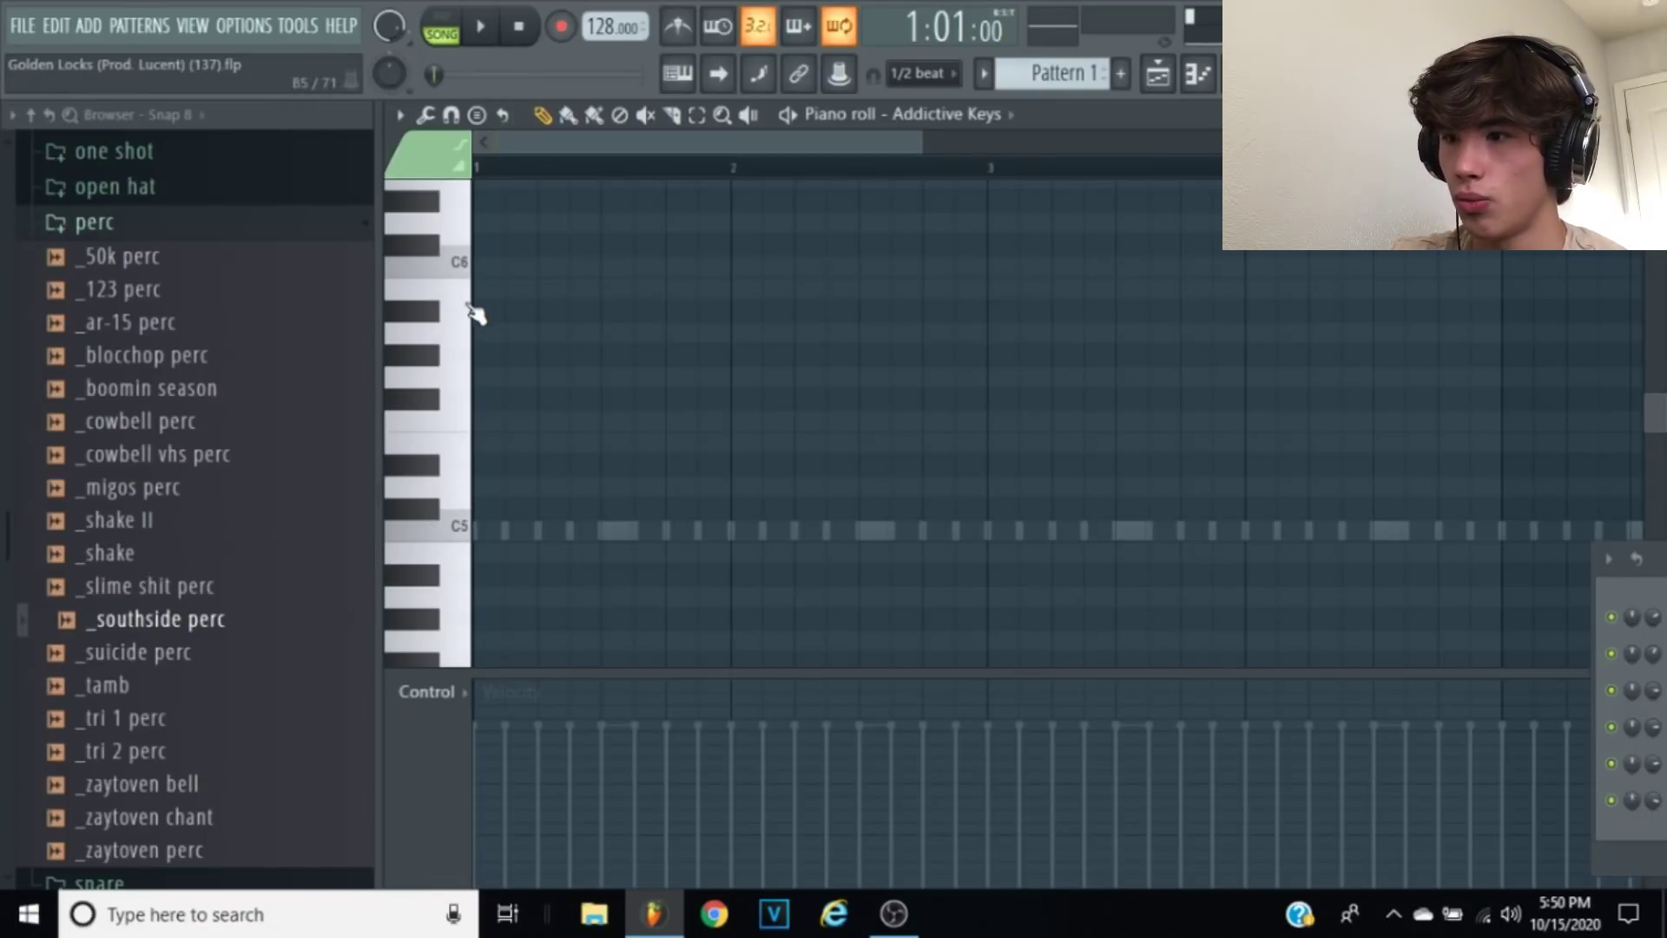
key(F6)
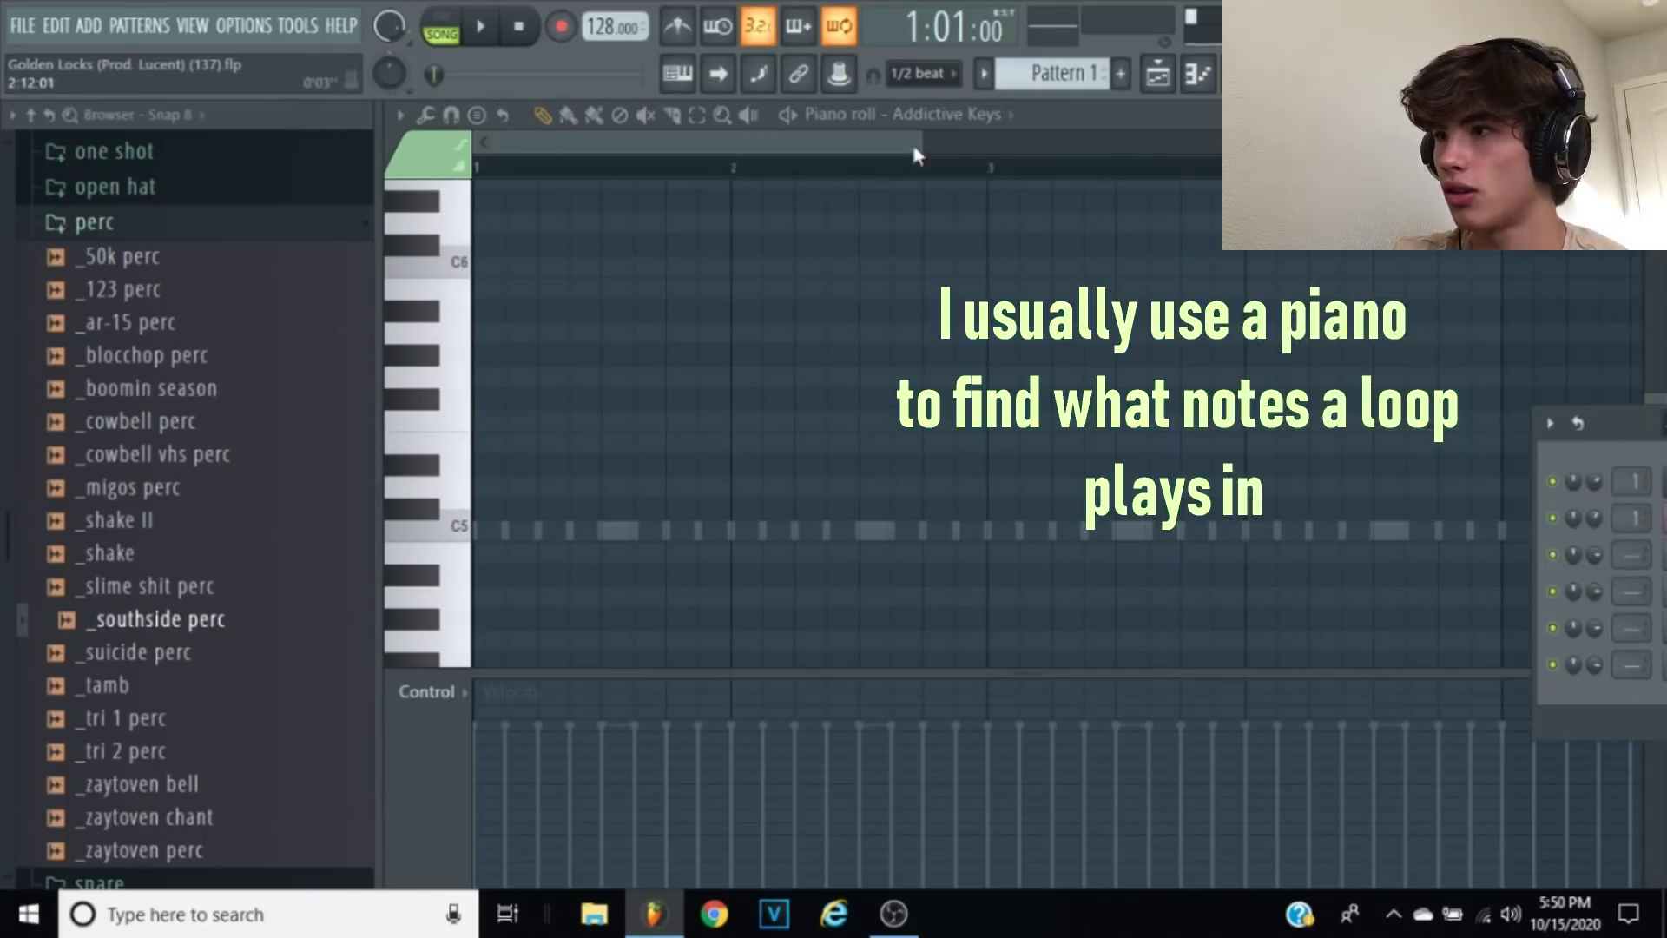
drag(917, 142, 913, 141)
drag(1588, 424, 1652, 551)
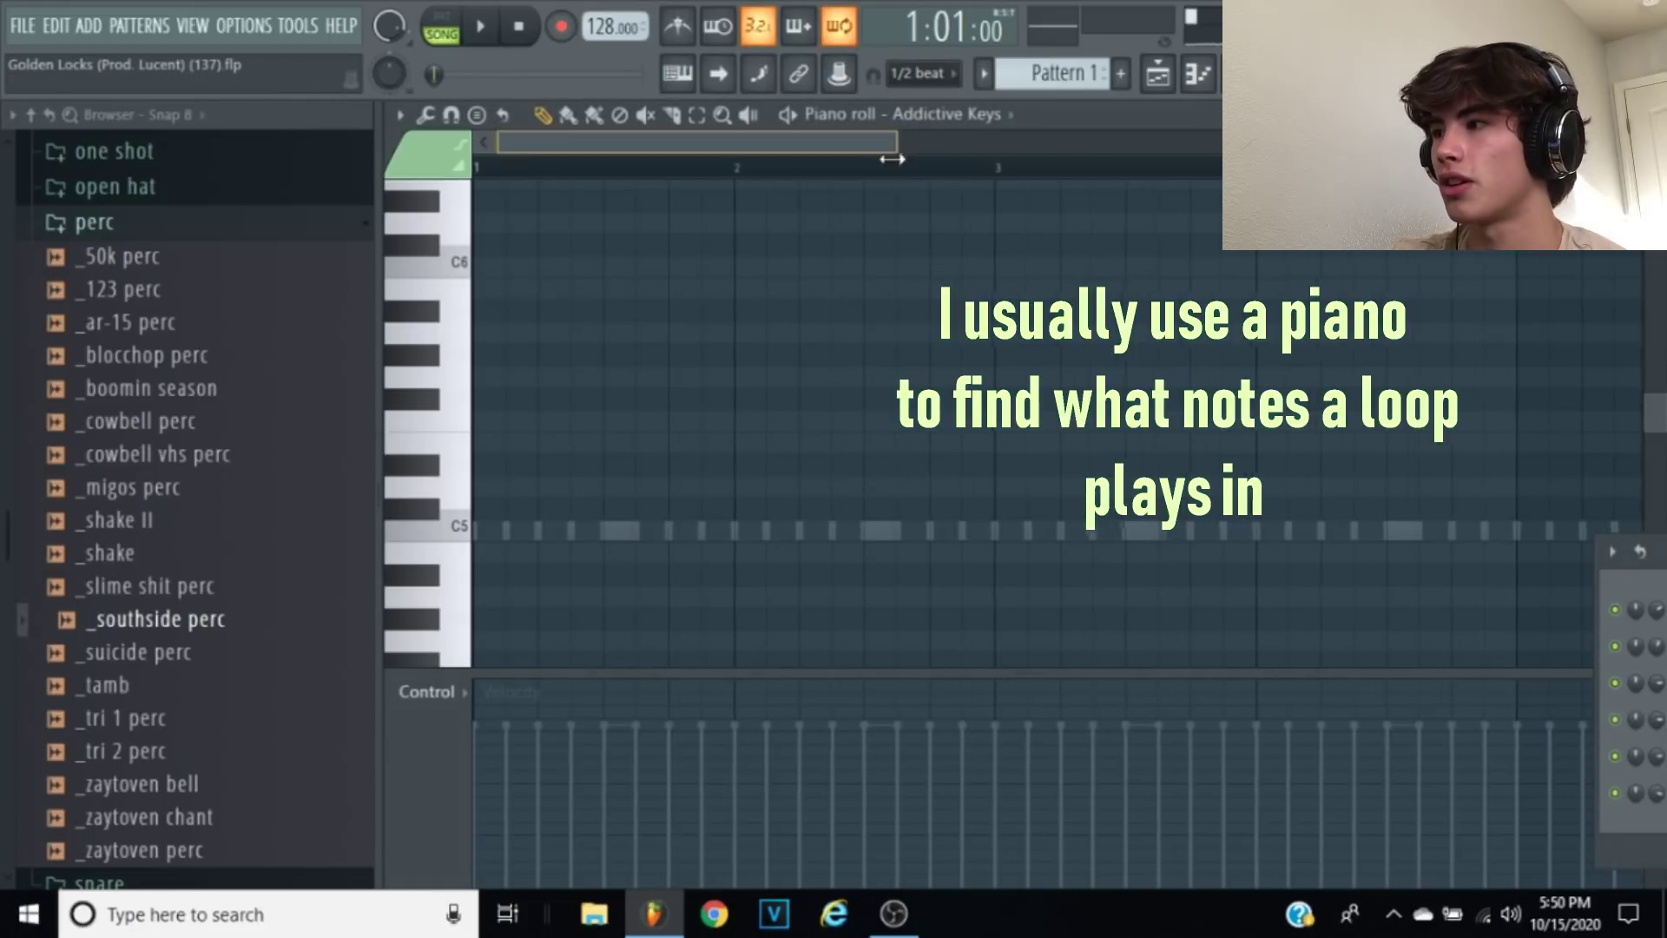
click(456, 530)
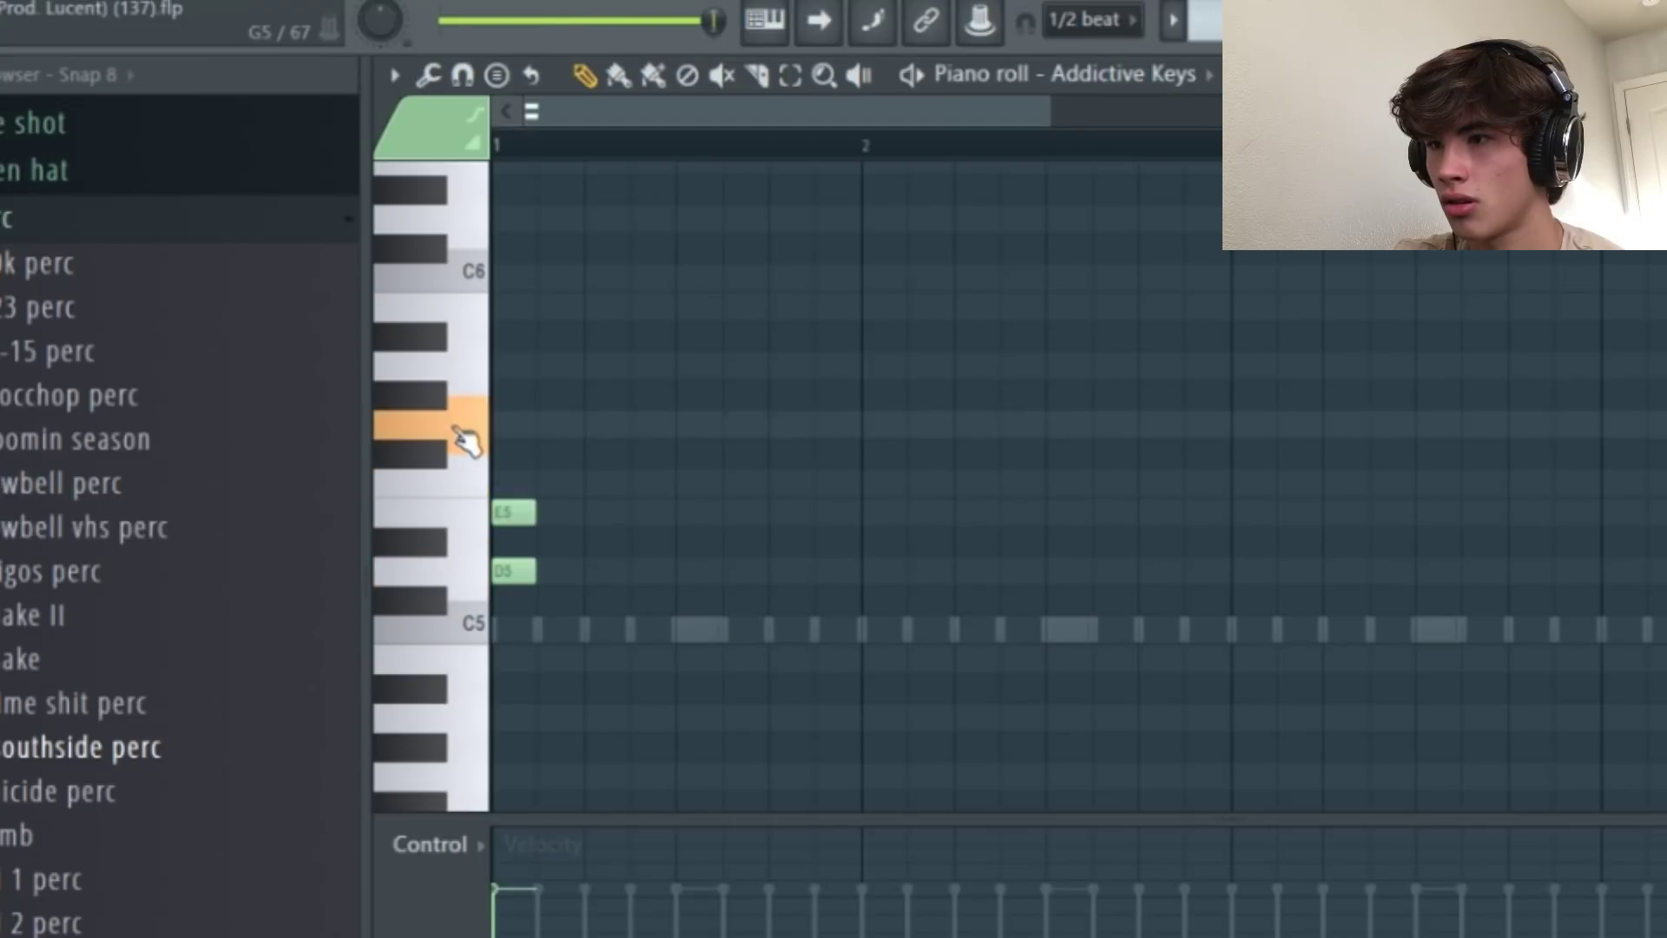
key(space)
click(461, 326)
click(454, 275)
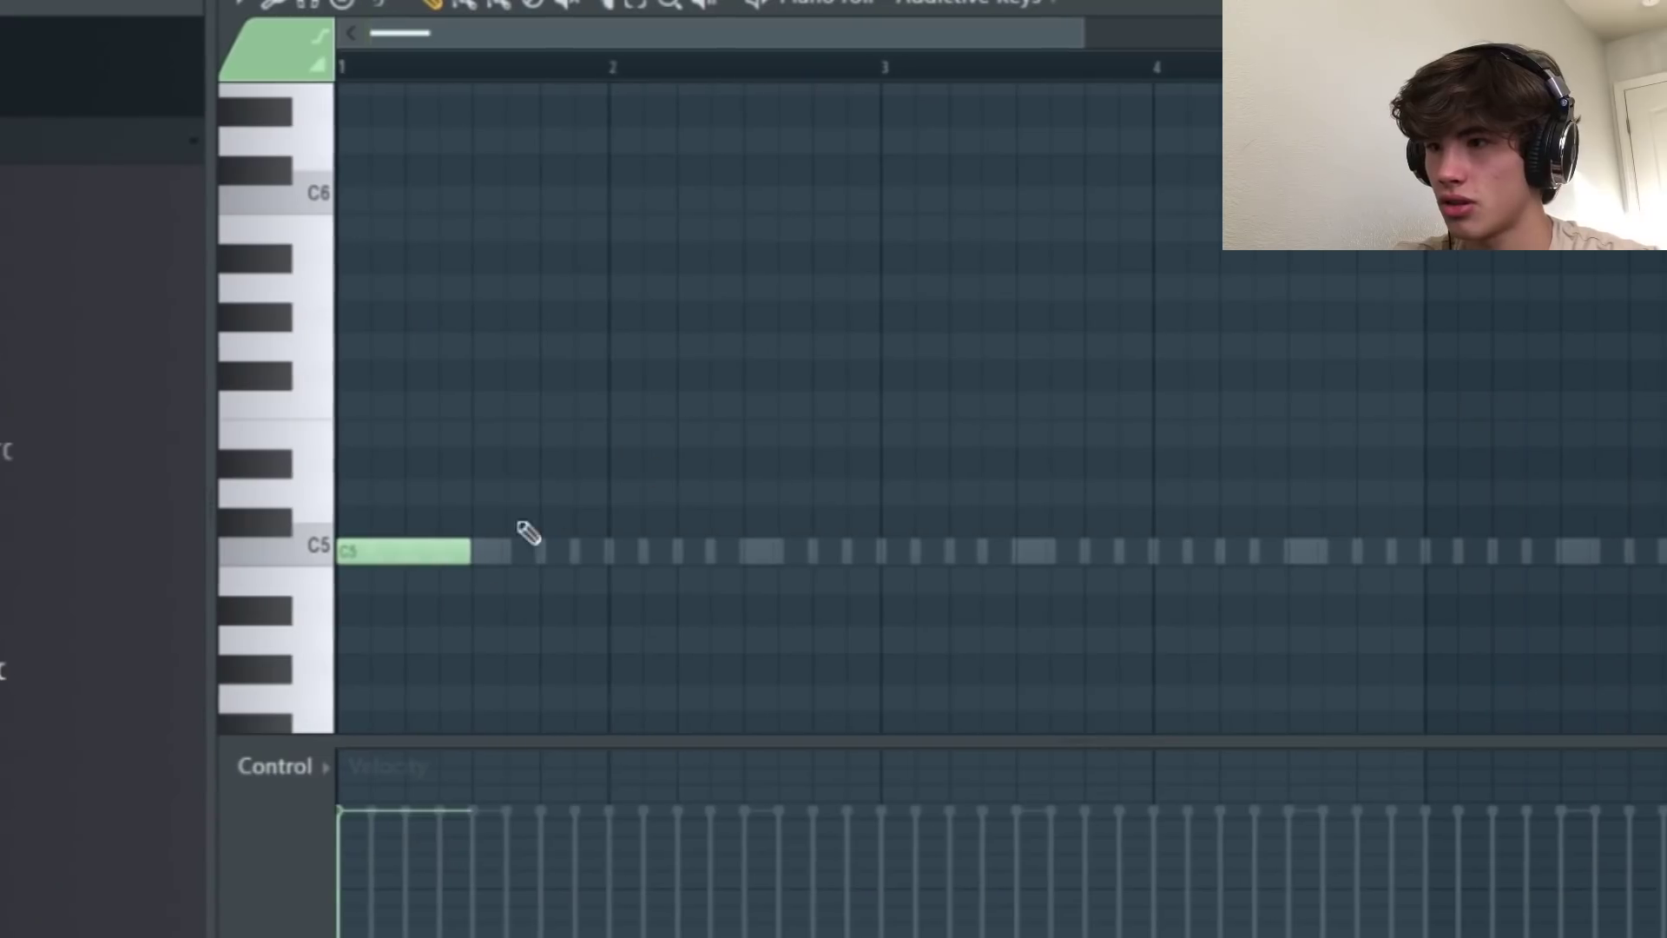
Step: Draw consecutive half-bar notes D5, E5, F5, G5, A5, B5 and C6 after the C5 note
click(484, 492)
click(621, 433)
click(755, 404)
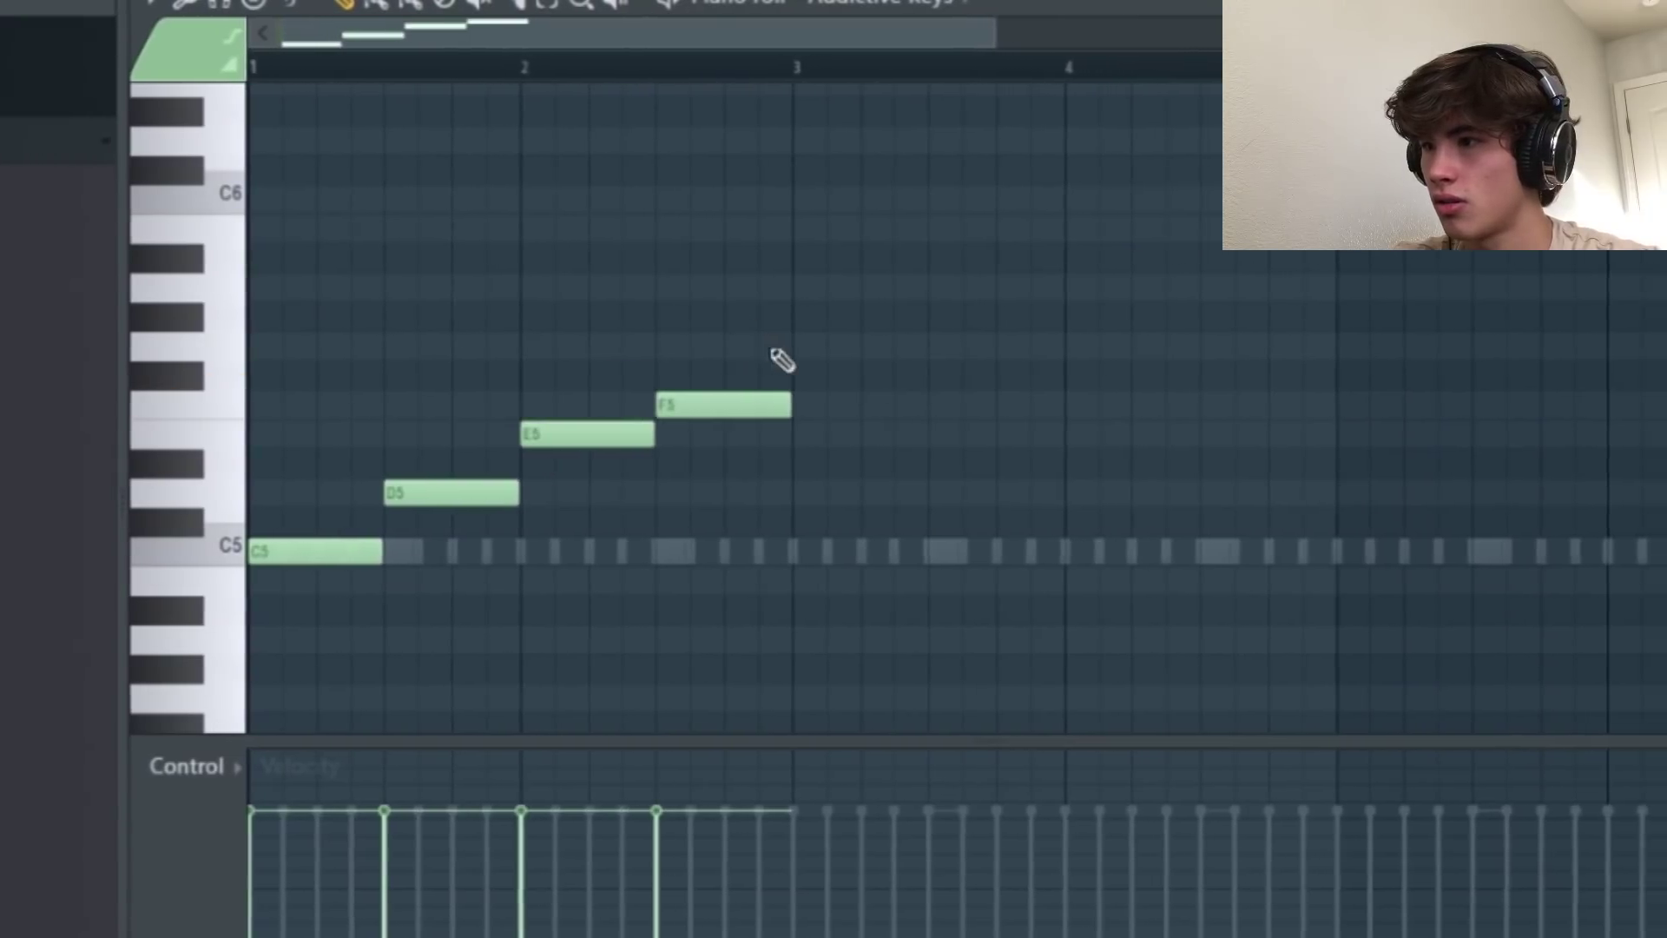
click(799, 347)
click(934, 288)
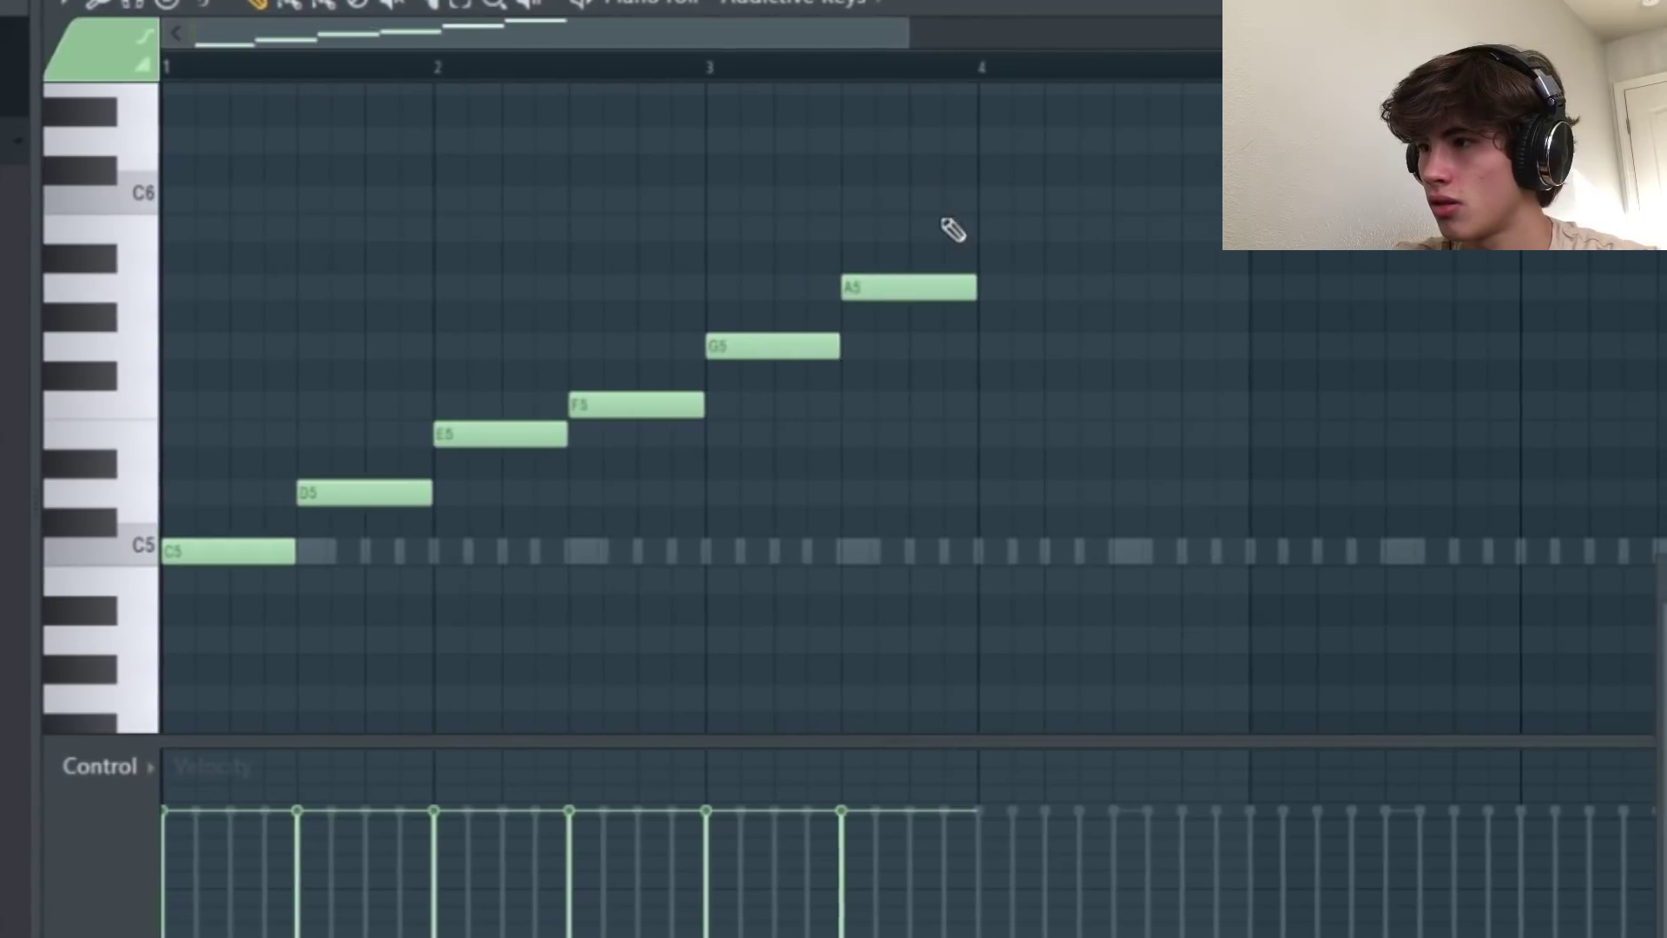
click(981, 229)
click(1124, 199)
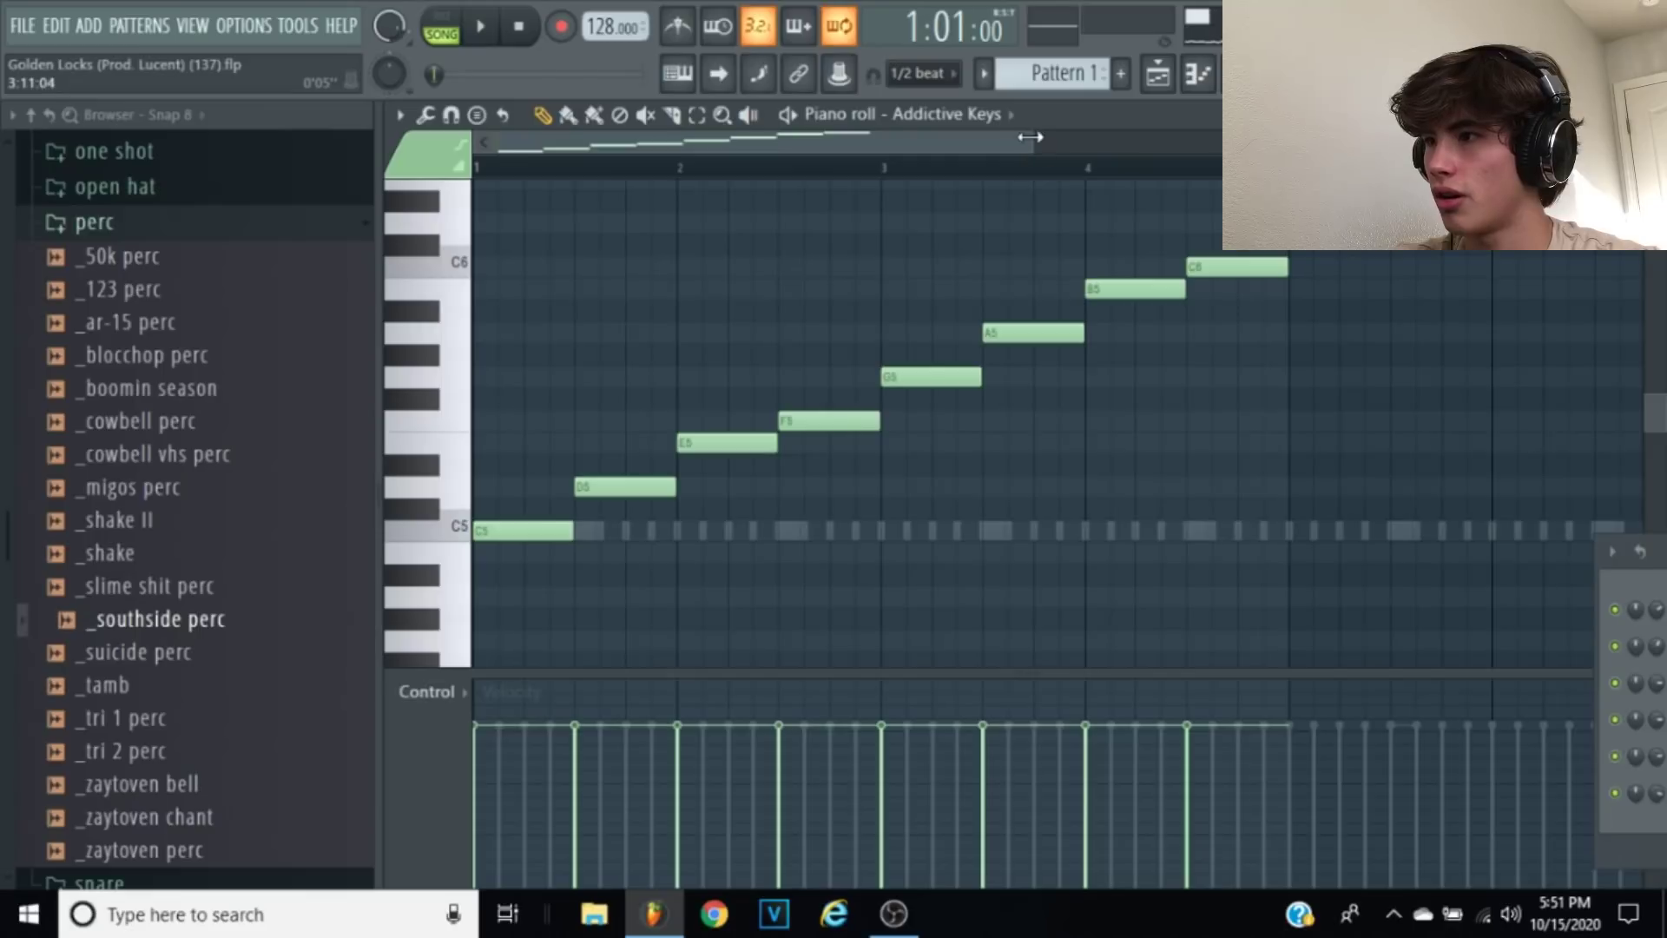
Step: Play the C-to-C scale against the melody loop and audition the black keys A#5 and G#5
drag(1030, 137, 1141, 136)
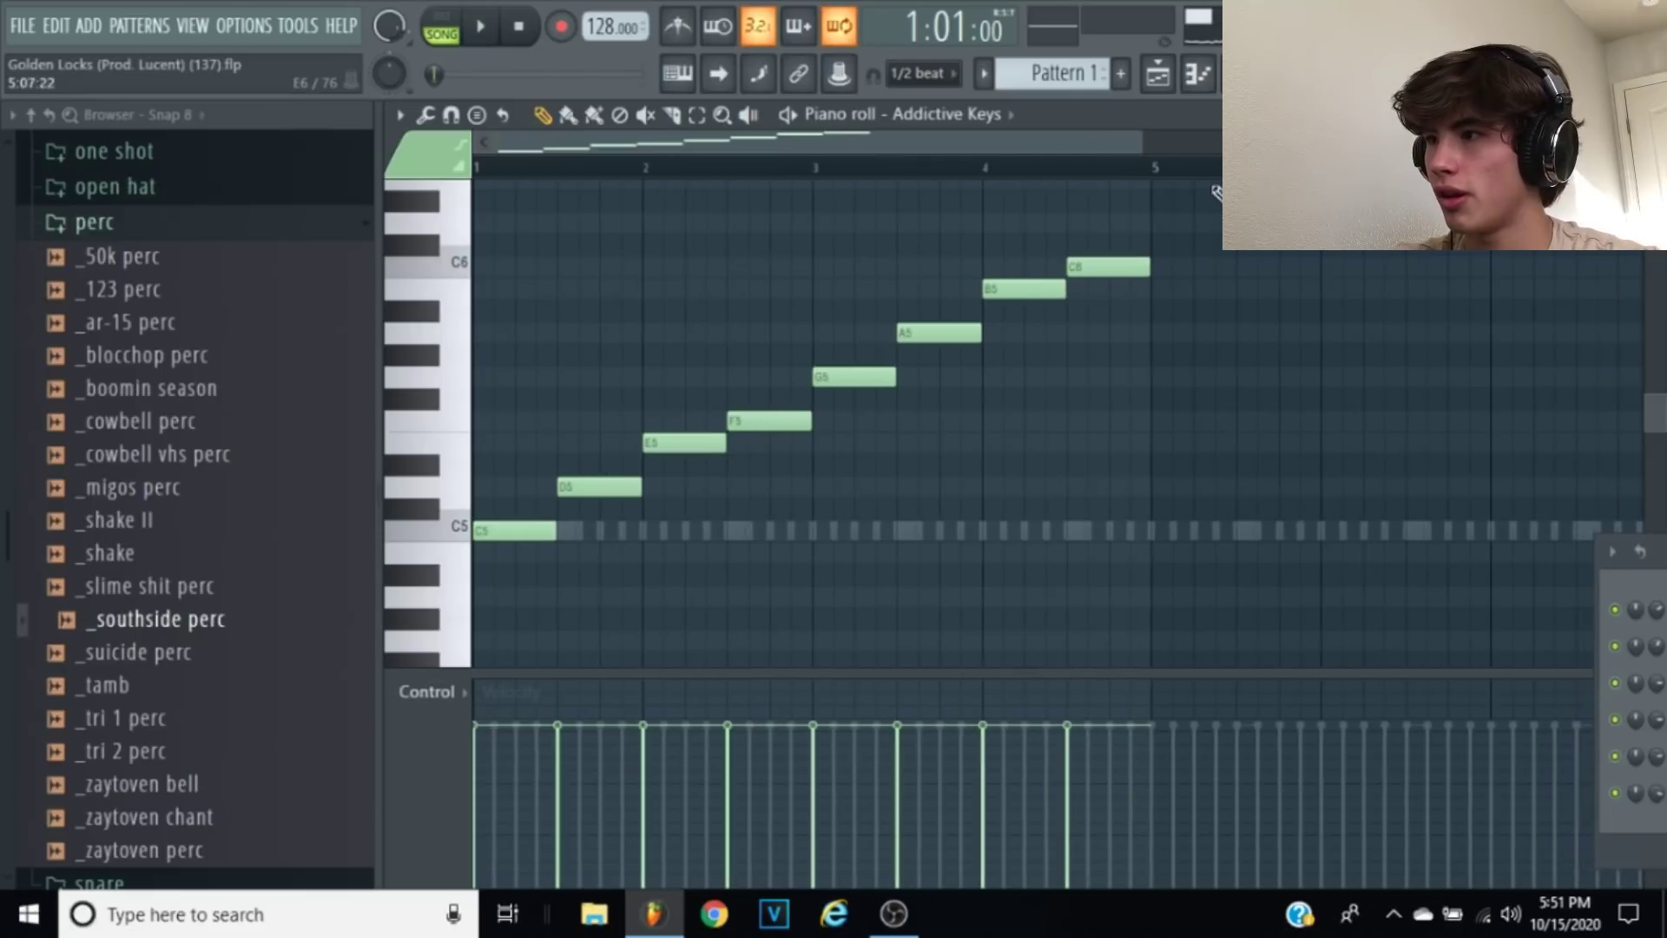
key(space)
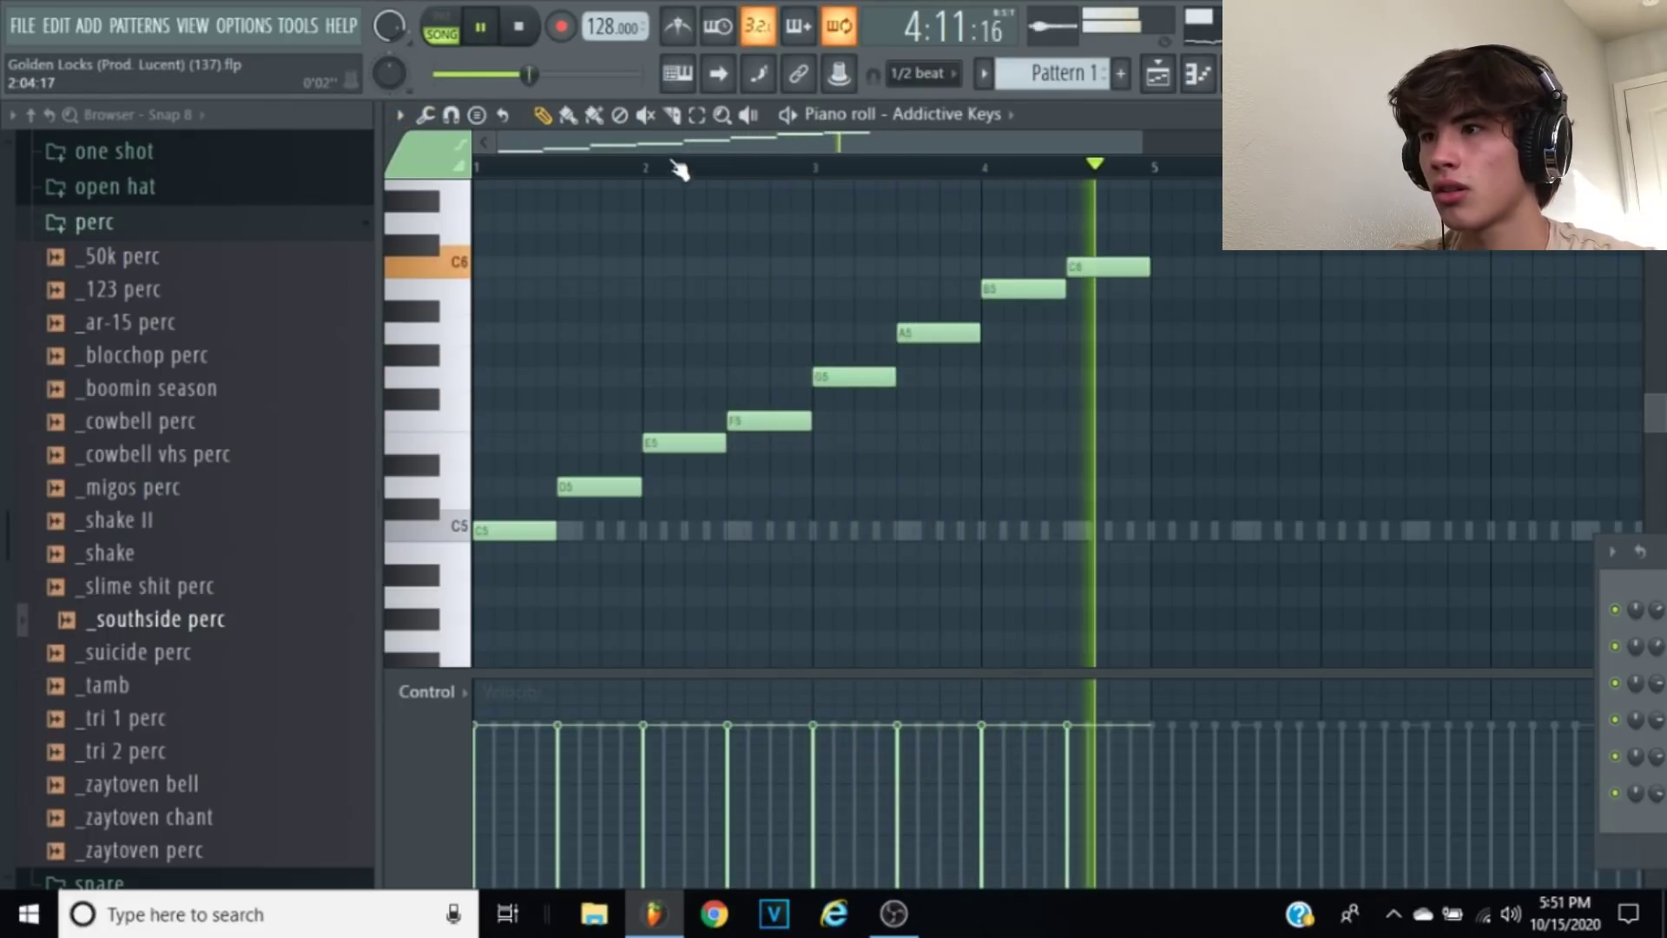
click(521, 25)
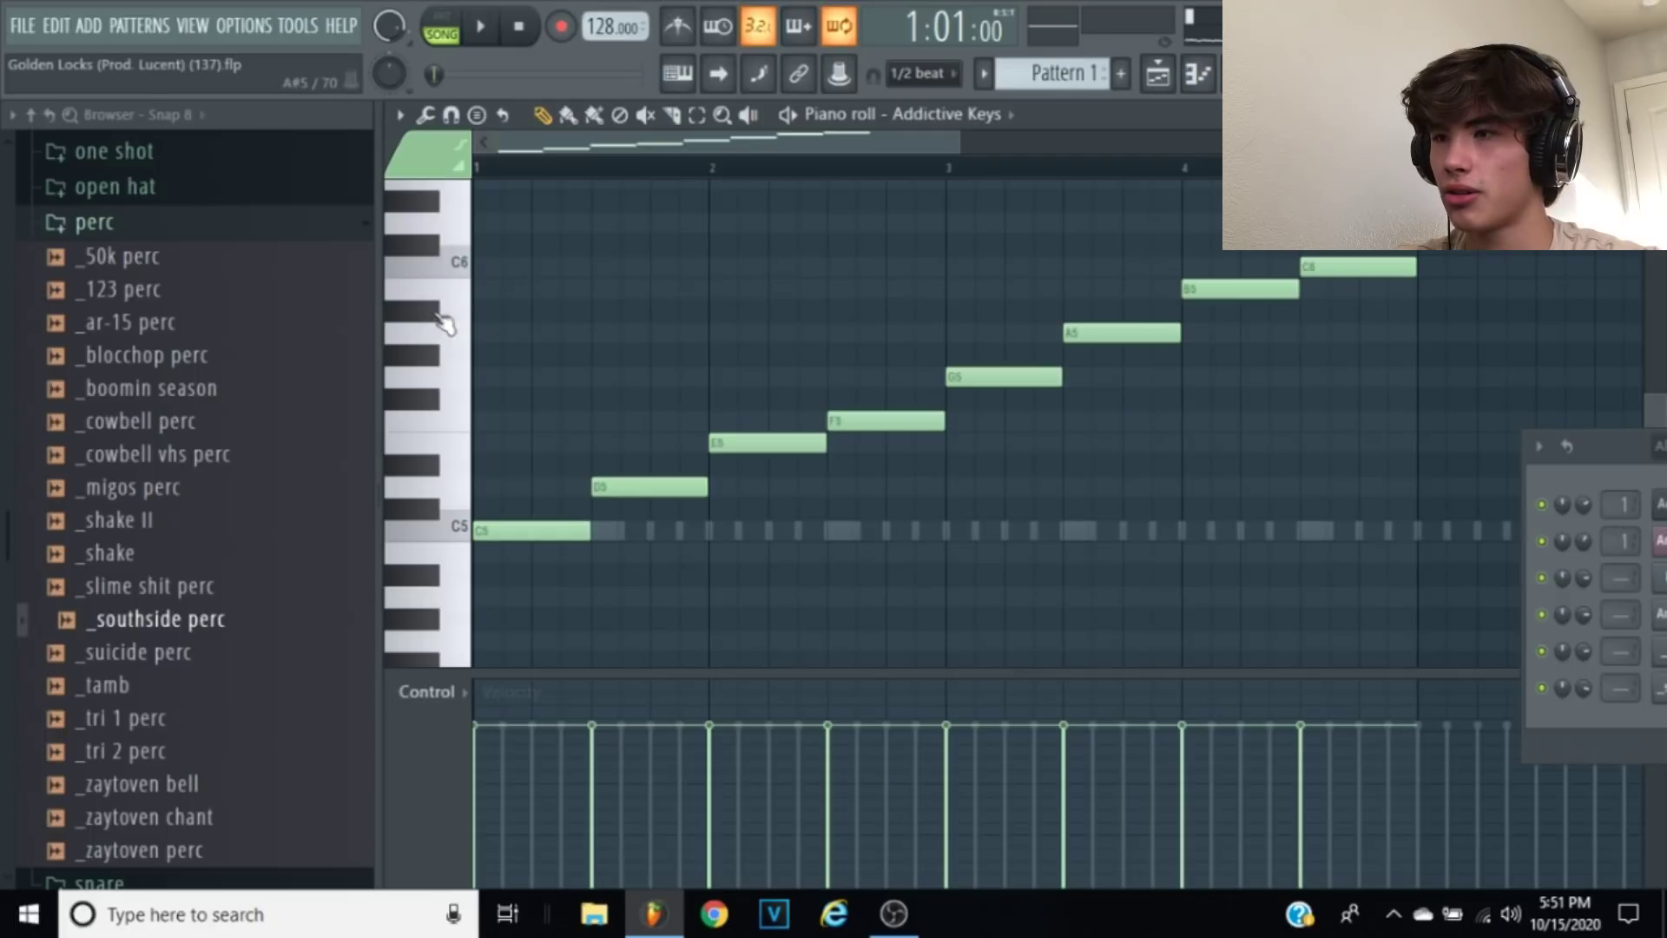
click(482, 27)
click(424, 317)
click(430, 358)
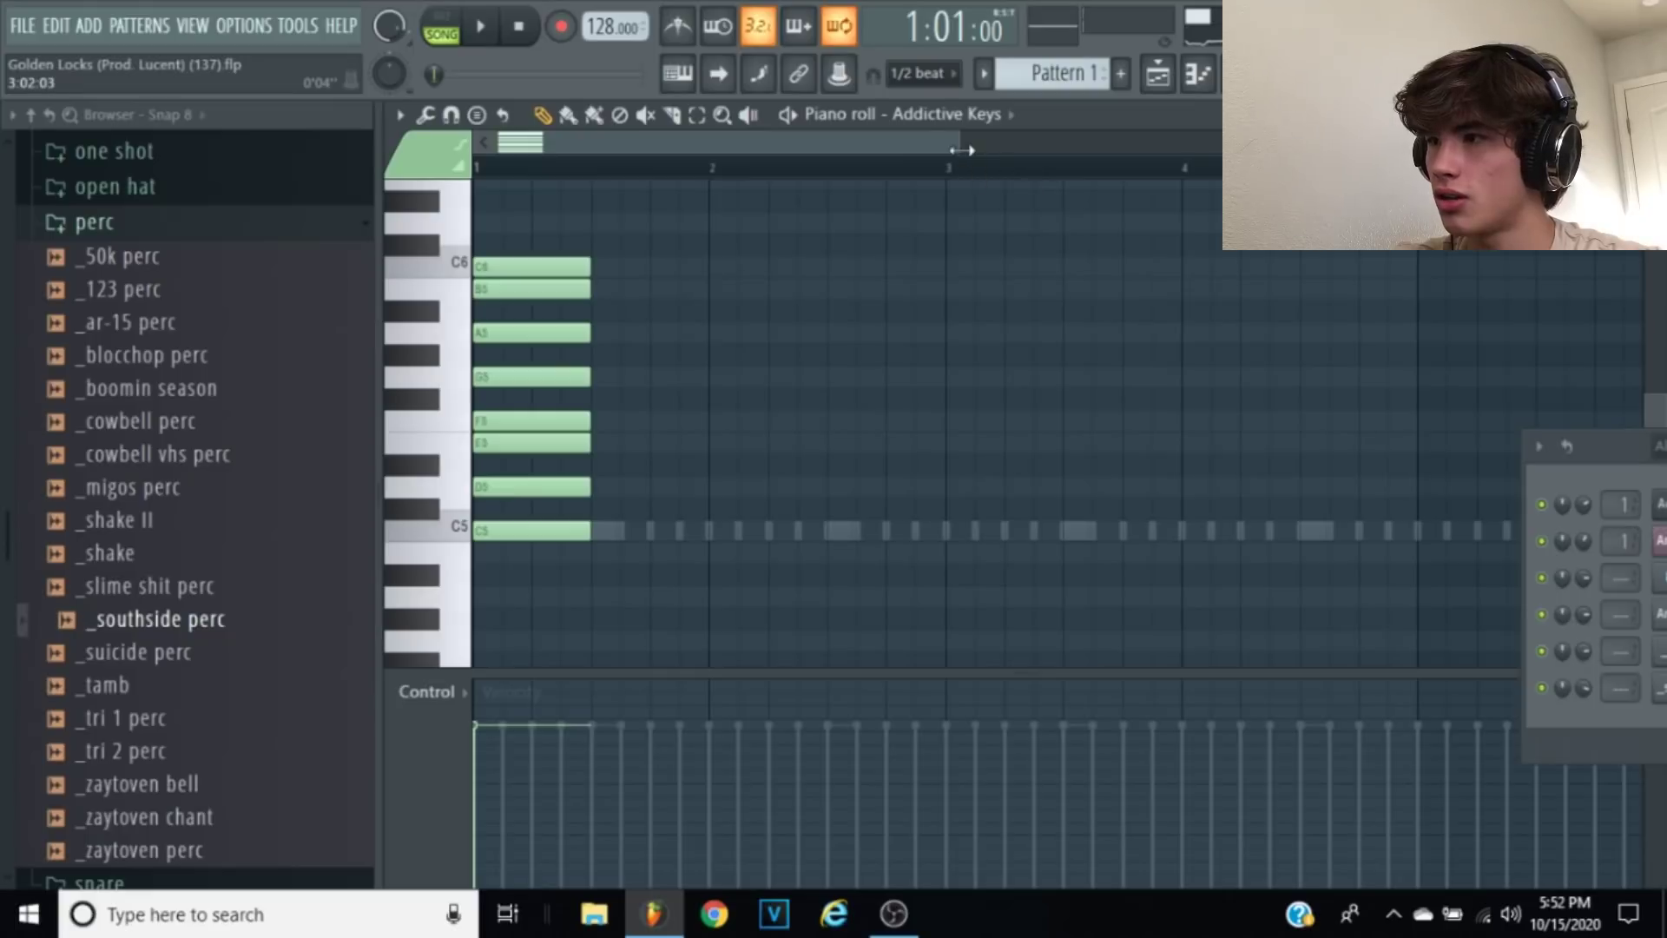
Step: Stretch the stacked scale notes from the start of bar 1 to the end of bar 8
drag(962, 149, 1215, 149)
drag(512, 267, 1205, 330)
click(1256, 399)
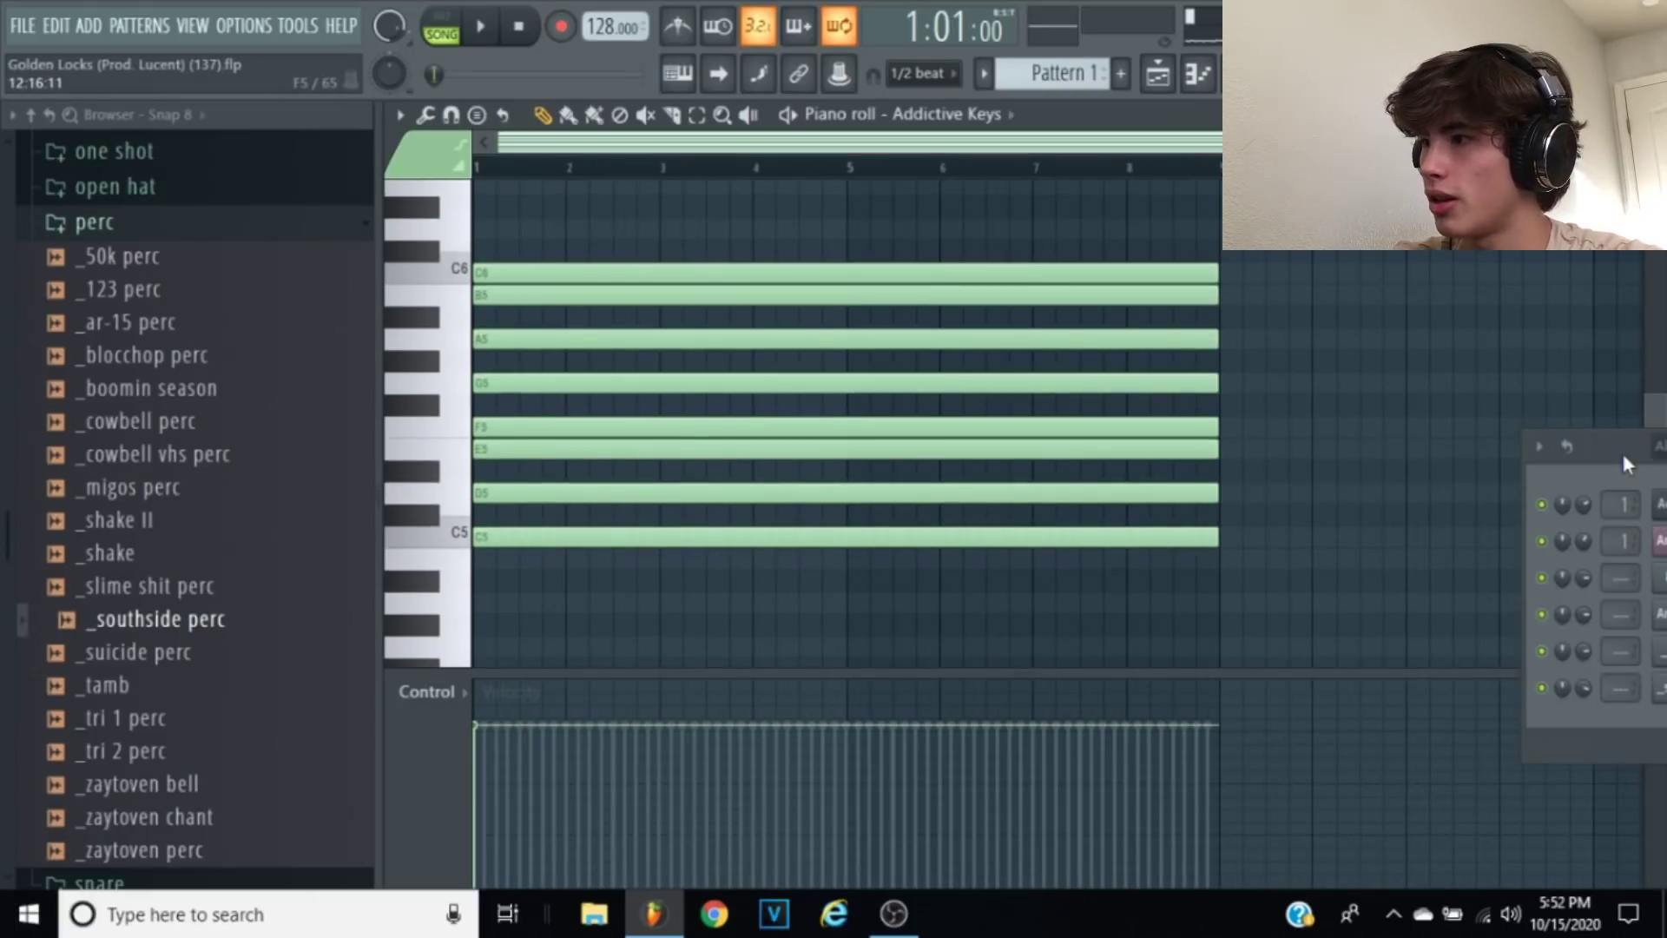
Step: Open the piano roll of the 808 [ .Mp3 ] channel
drag(1617, 446, 1061, 193)
right_click(1123, 297)
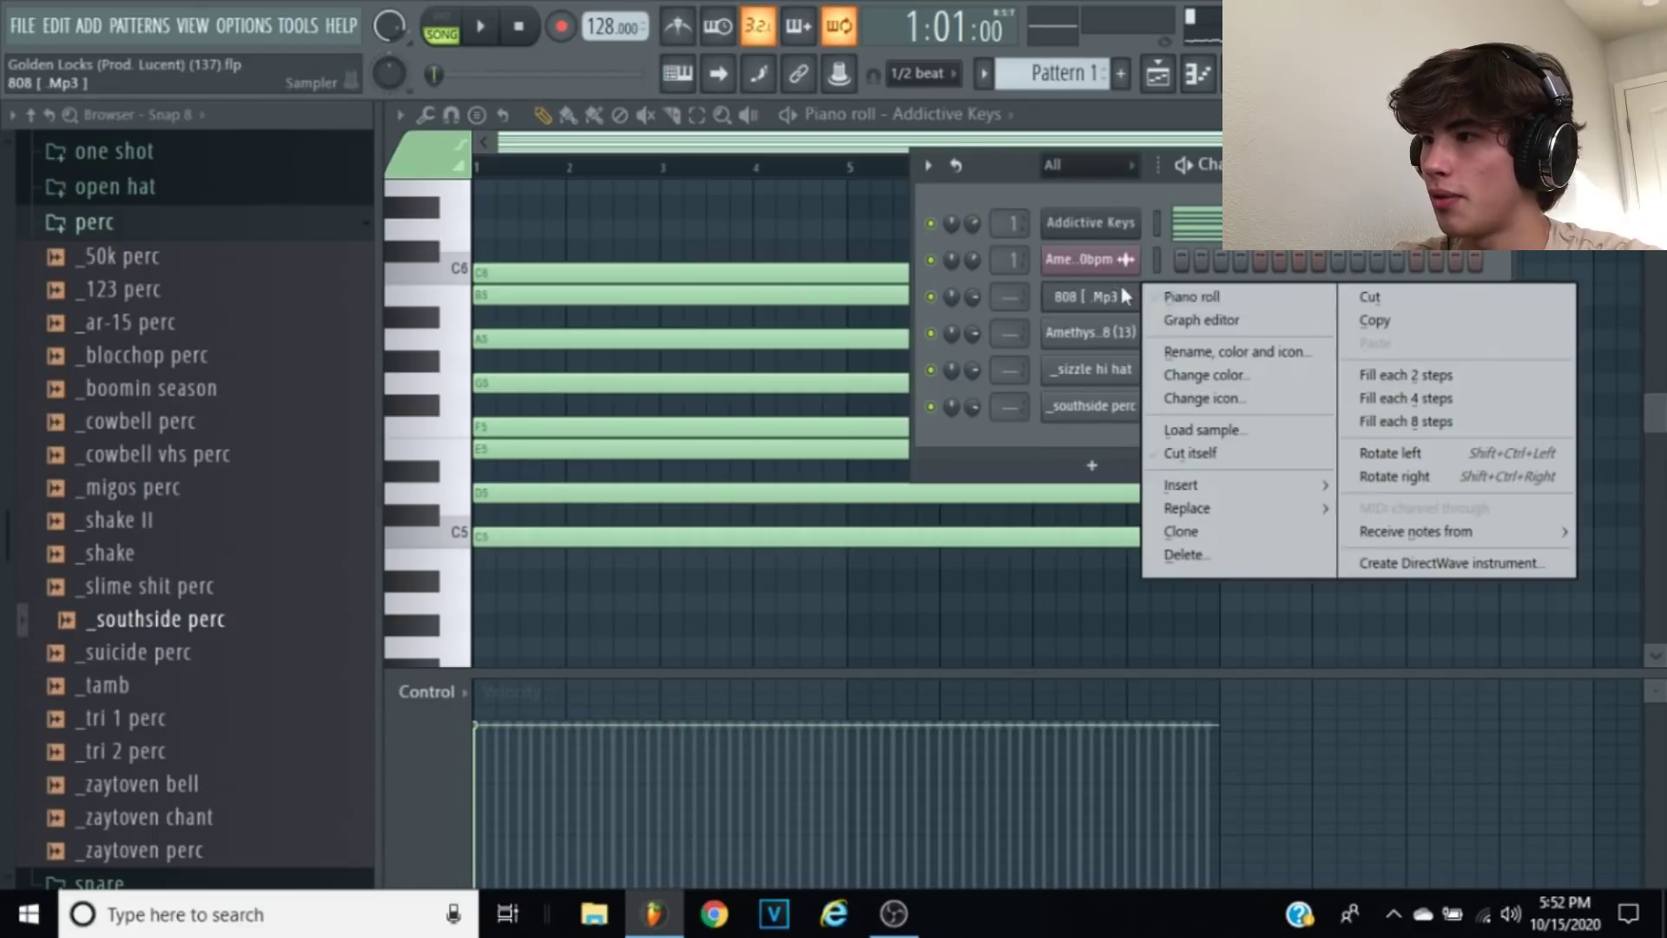
click(1163, 297)
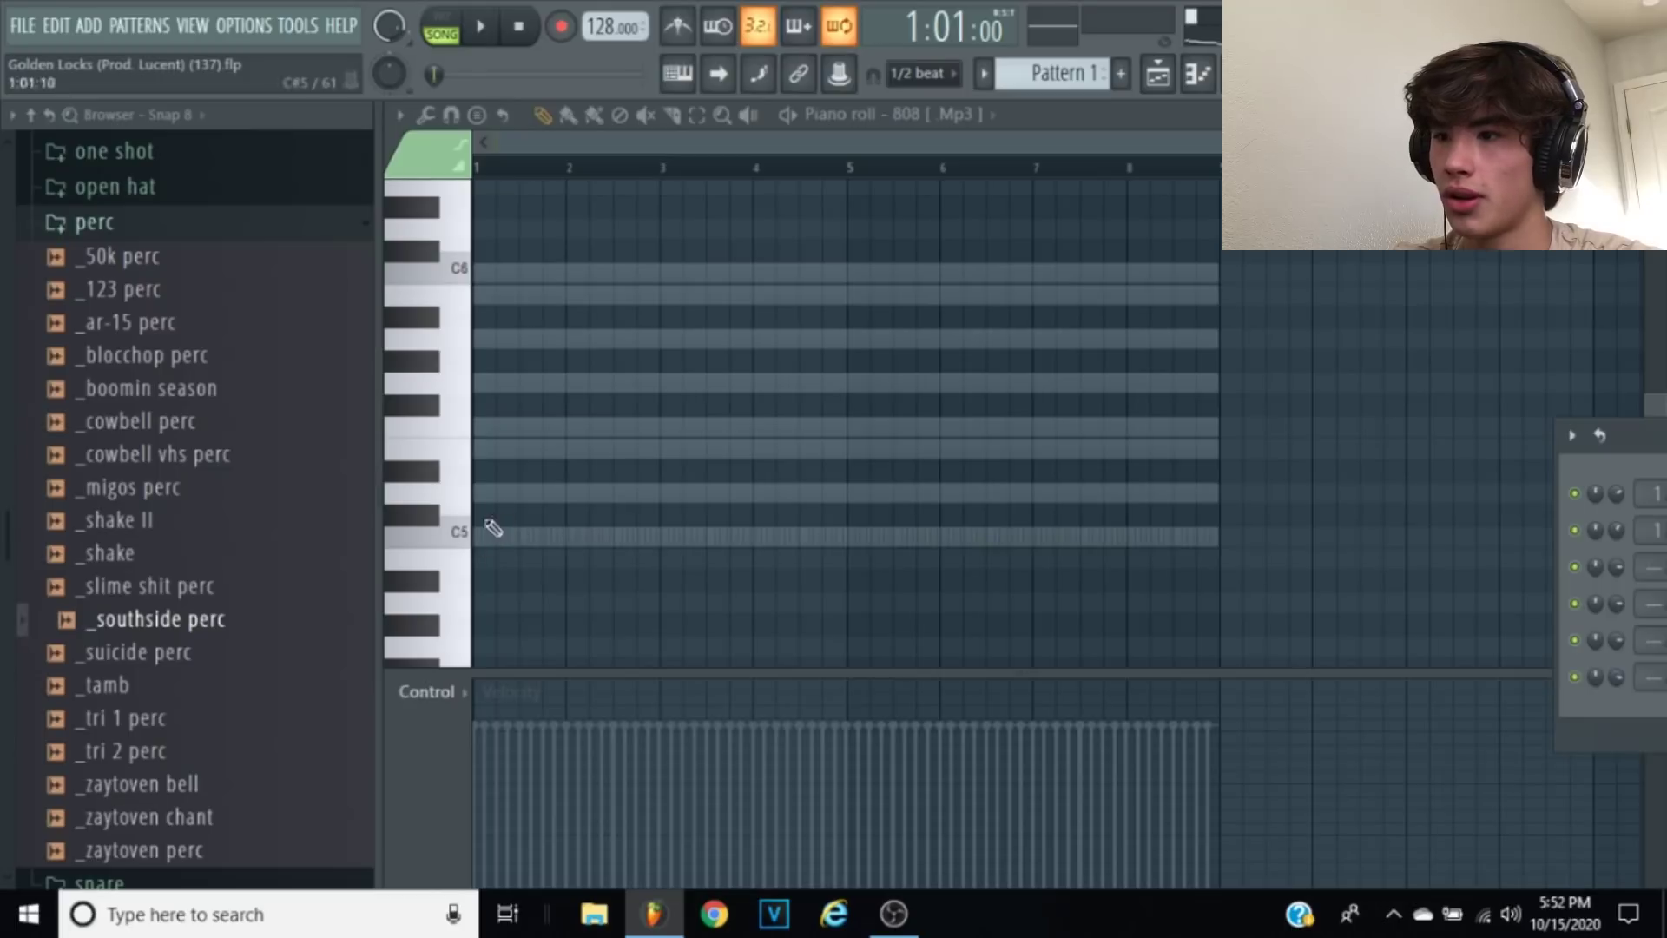
Step: Open the 808 [ .Mp3 ] sampler settings and adjust the sample's fade-out
drag(1606, 435, 1285, 125)
click(1414, 115)
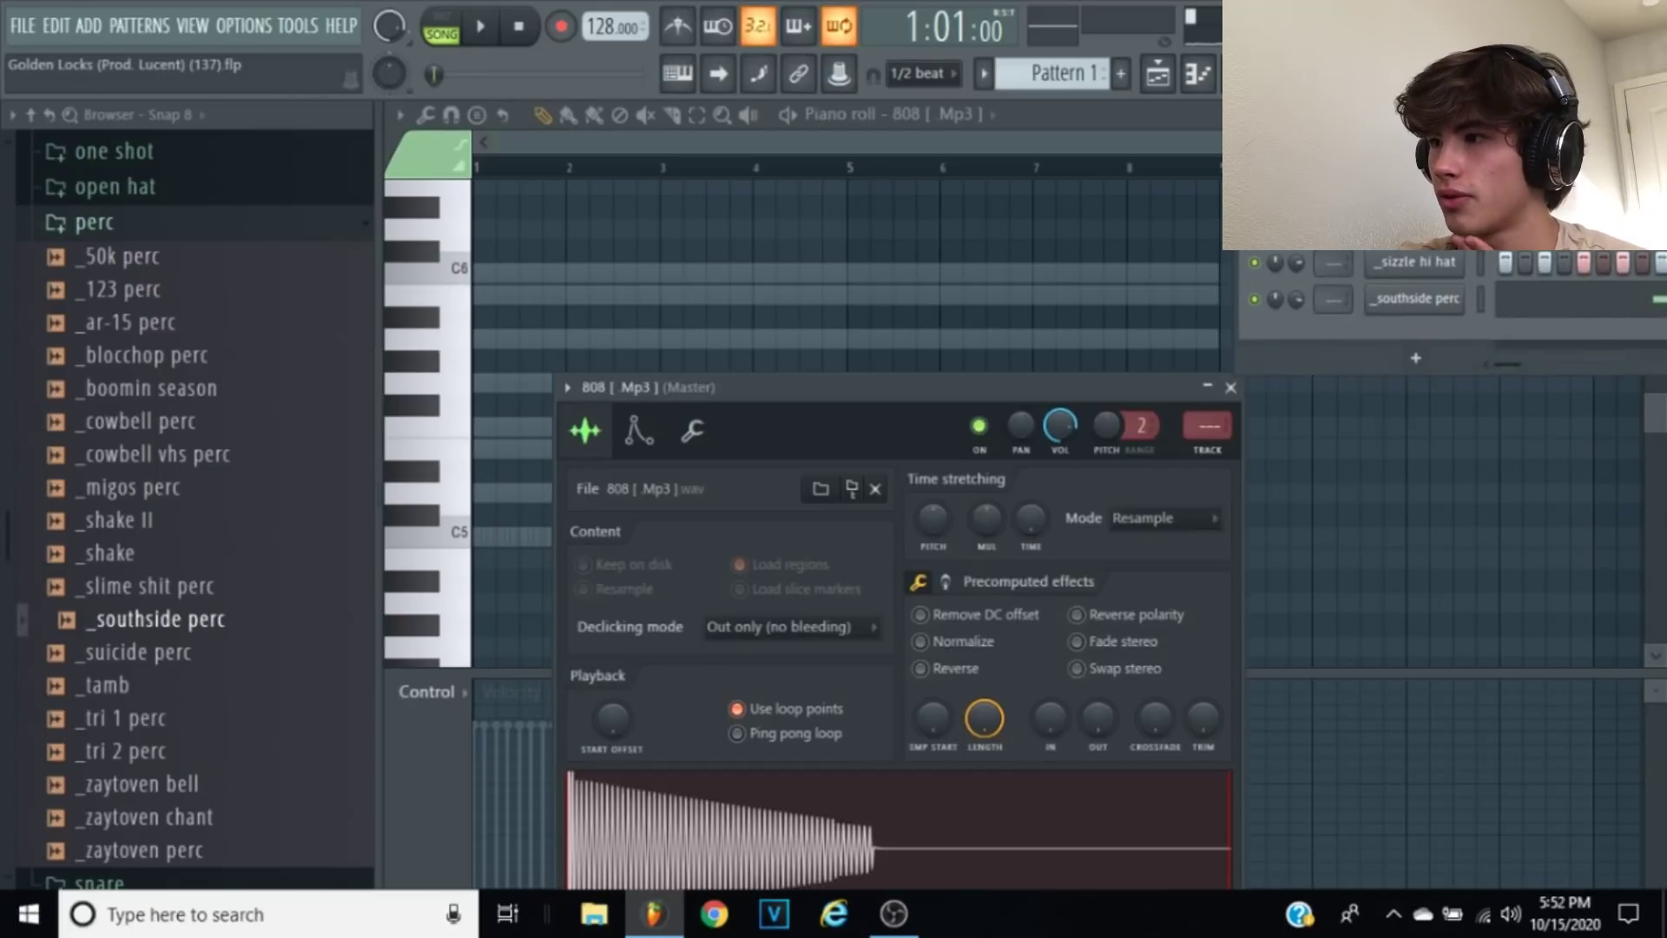
drag(785, 384, 679, 200)
drag(987, 540, 977, 534)
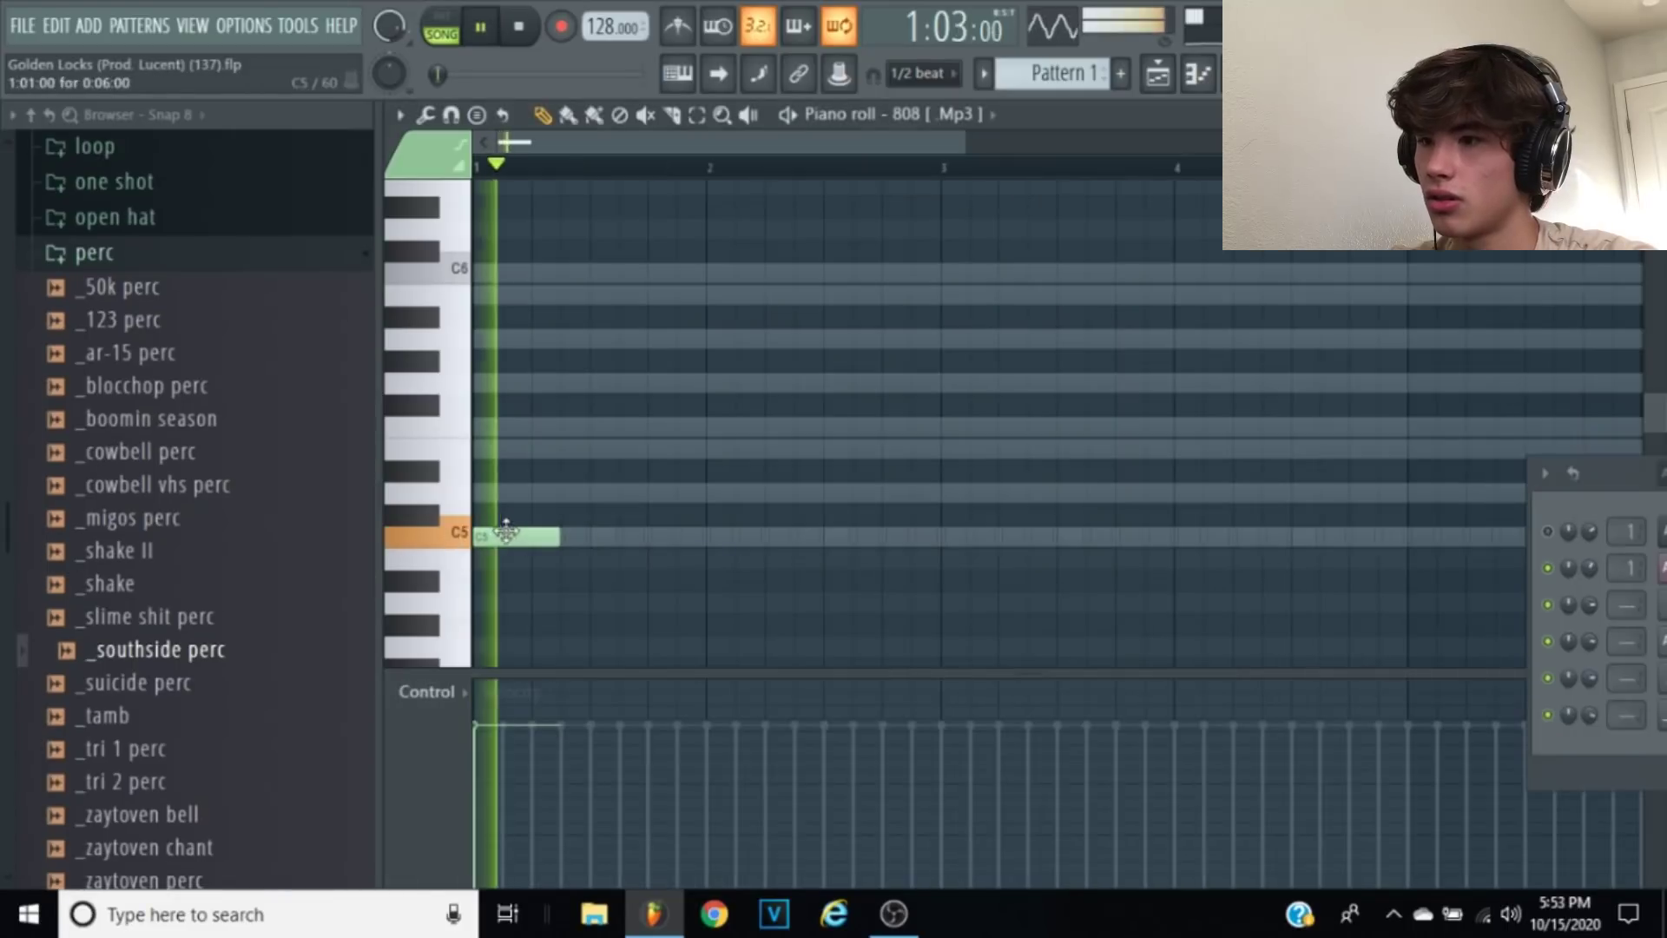
Step: Try C5, D5, E5 and F5 in turn as the opening 808 note against the loop, deleting each one
right_click(490, 543)
key(space)
key(space)
right_click(495, 492)
mouse_move(493, 449)
mouse_down()
mouse_move(443, 450)
mouse_move(442, 433)
mouse_up()
key(space)
key(space)
right_click(492, 447)
key(space)
key(space)
right_click(482, 434)
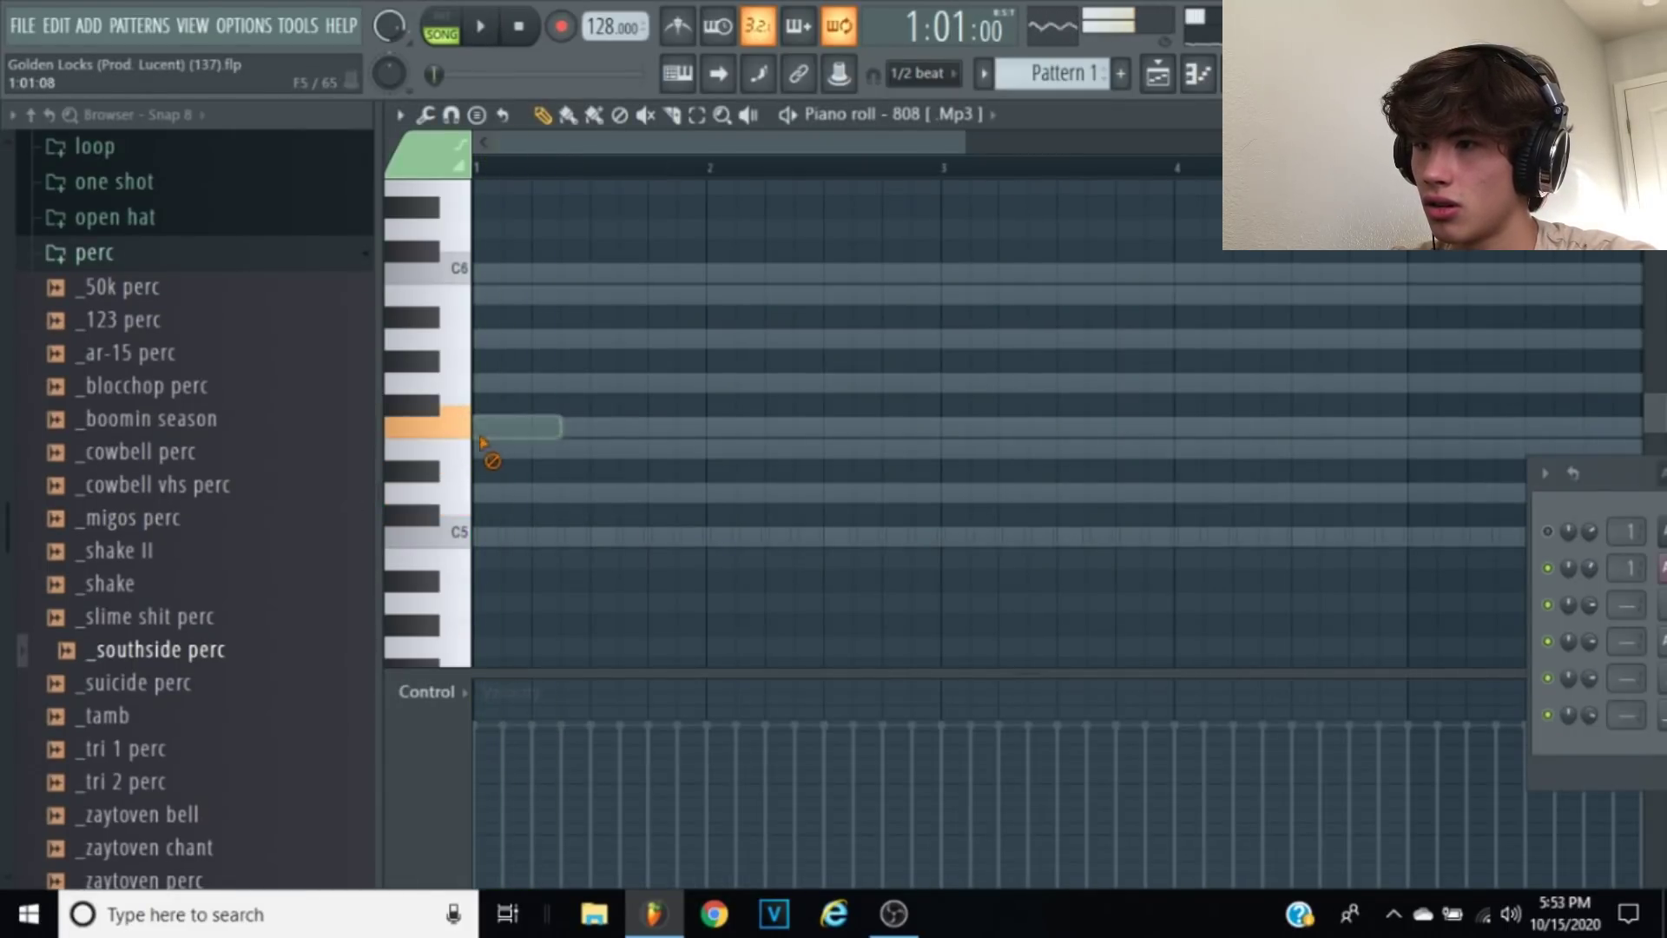
Step: Try G5, A5, C6 and B5 as the opening 808 note against the loop, deleting each one
key(space)
key(space)
right_click(495, 384)
mouse_move(491, 341)
mouse_down()
mouse_move(446, 338)
mouse_move(461, 309)
mouse_move(469, 348)
mouse_up()
key(space)
key(space)
right_click(492, 337)
key(space)
right_click(506, 271)
key(space)
key(space)
right_click(511, 299)
Step: Draw three back-to-back six-step A5 notes from bar 1, followed by two F5 notes from the fifth step of bar 2
key(space)
click(599, 340)
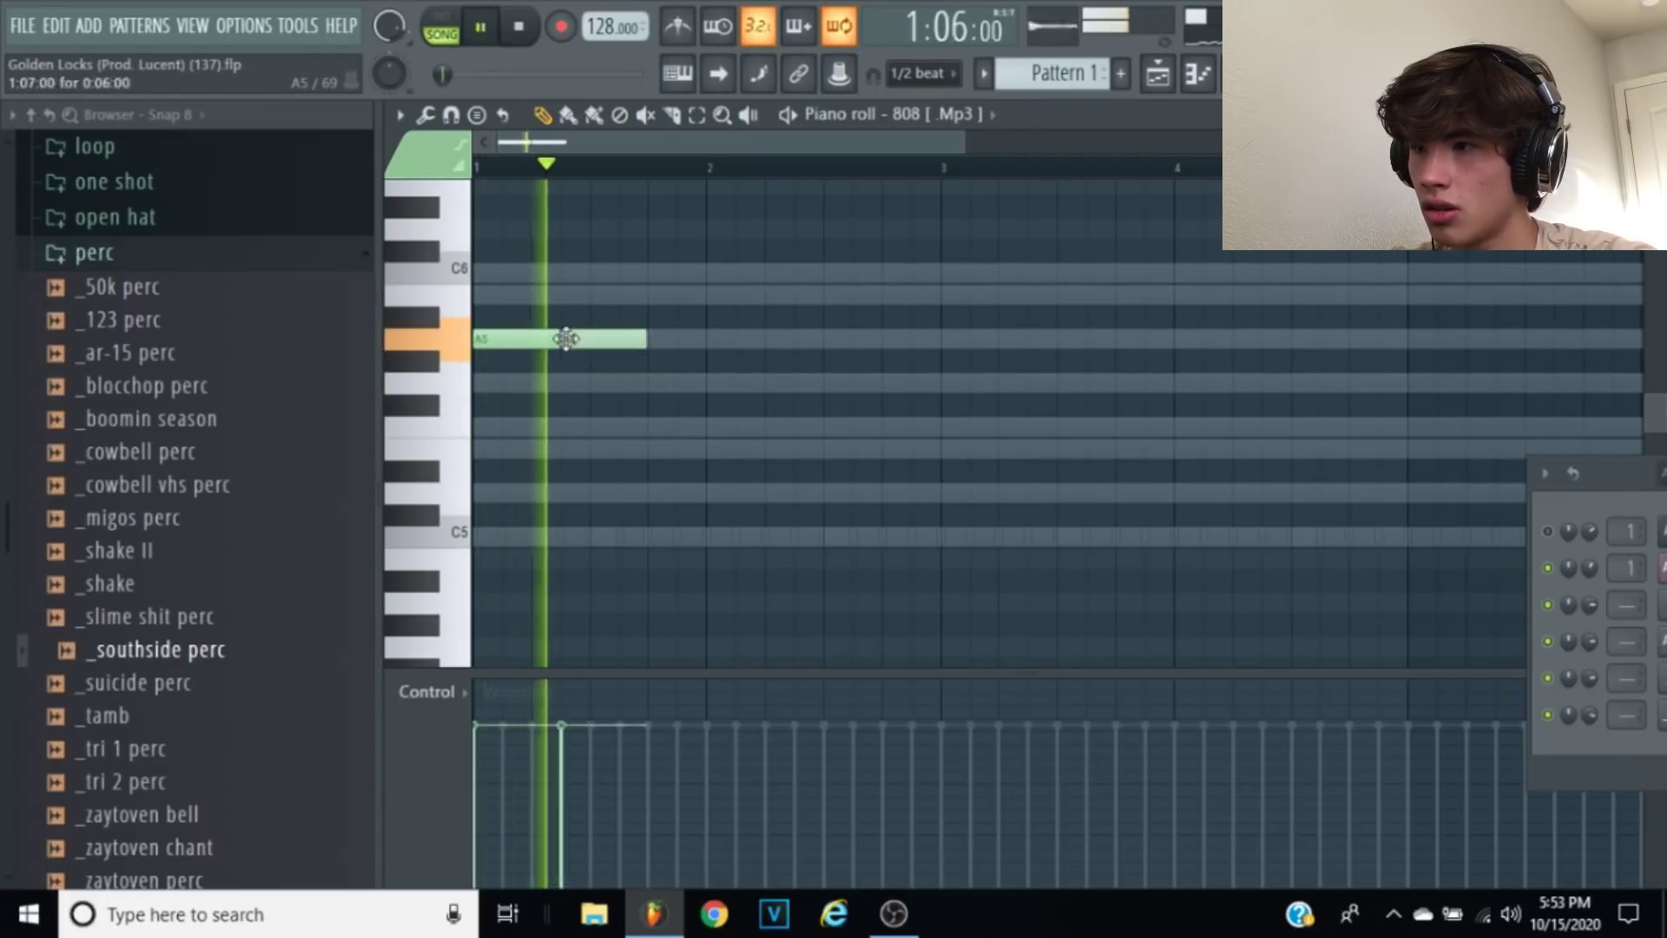
click(667, 340)
click(786, 450)
right_click(785, 448)
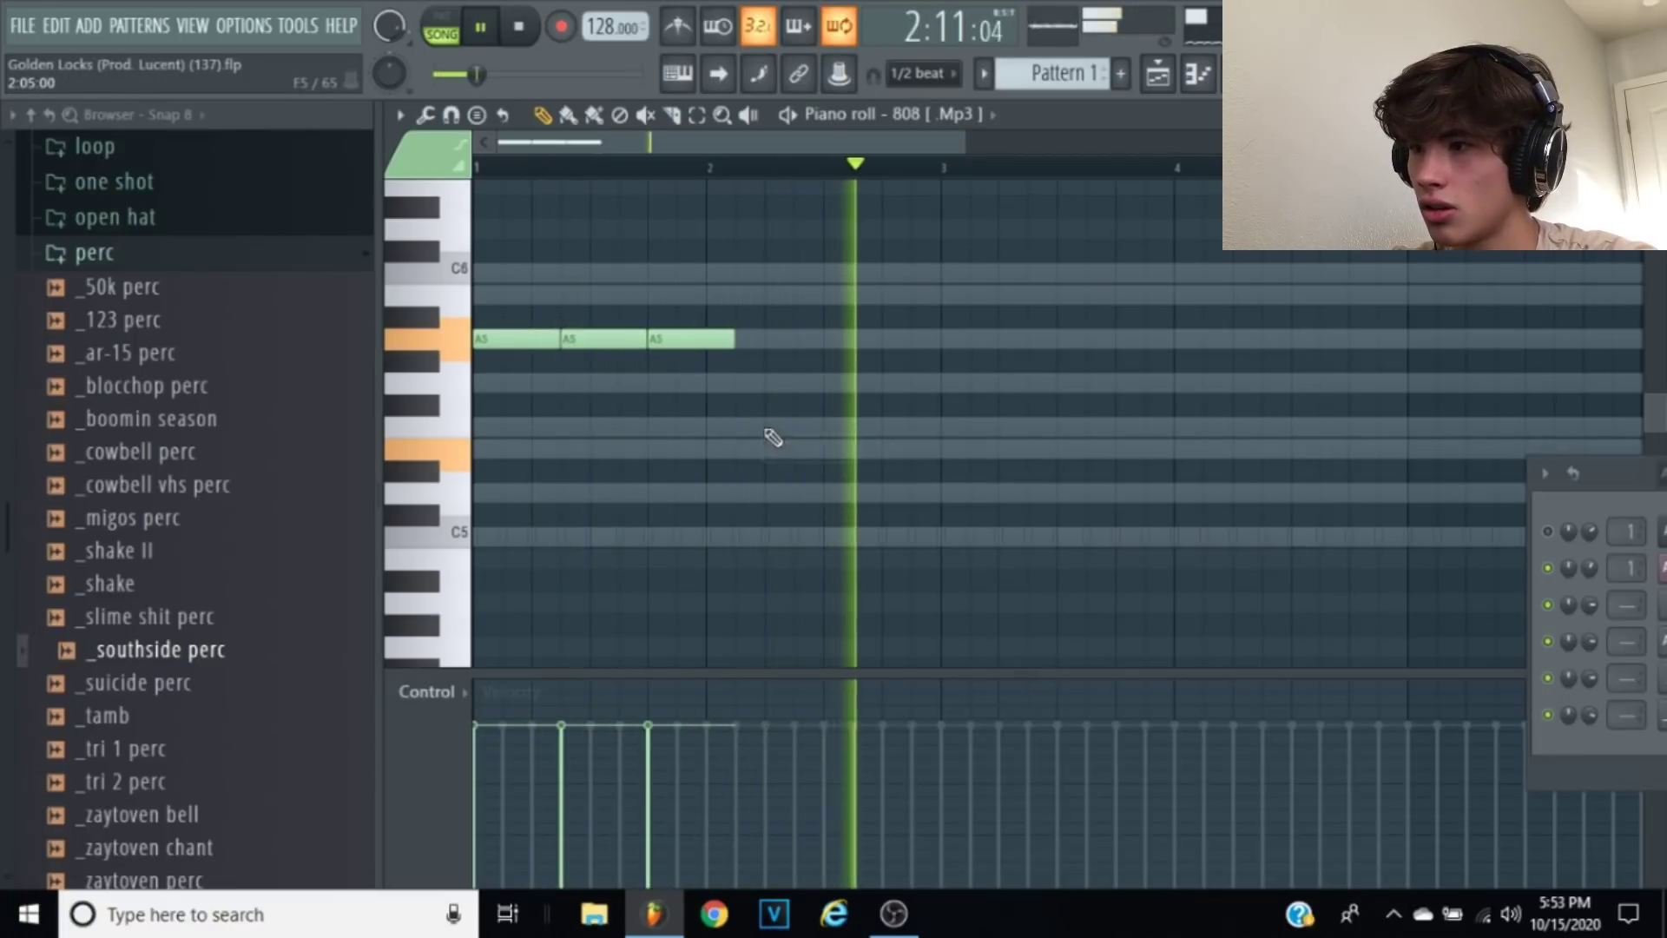
click(776, 426)
key(space)
key(space)
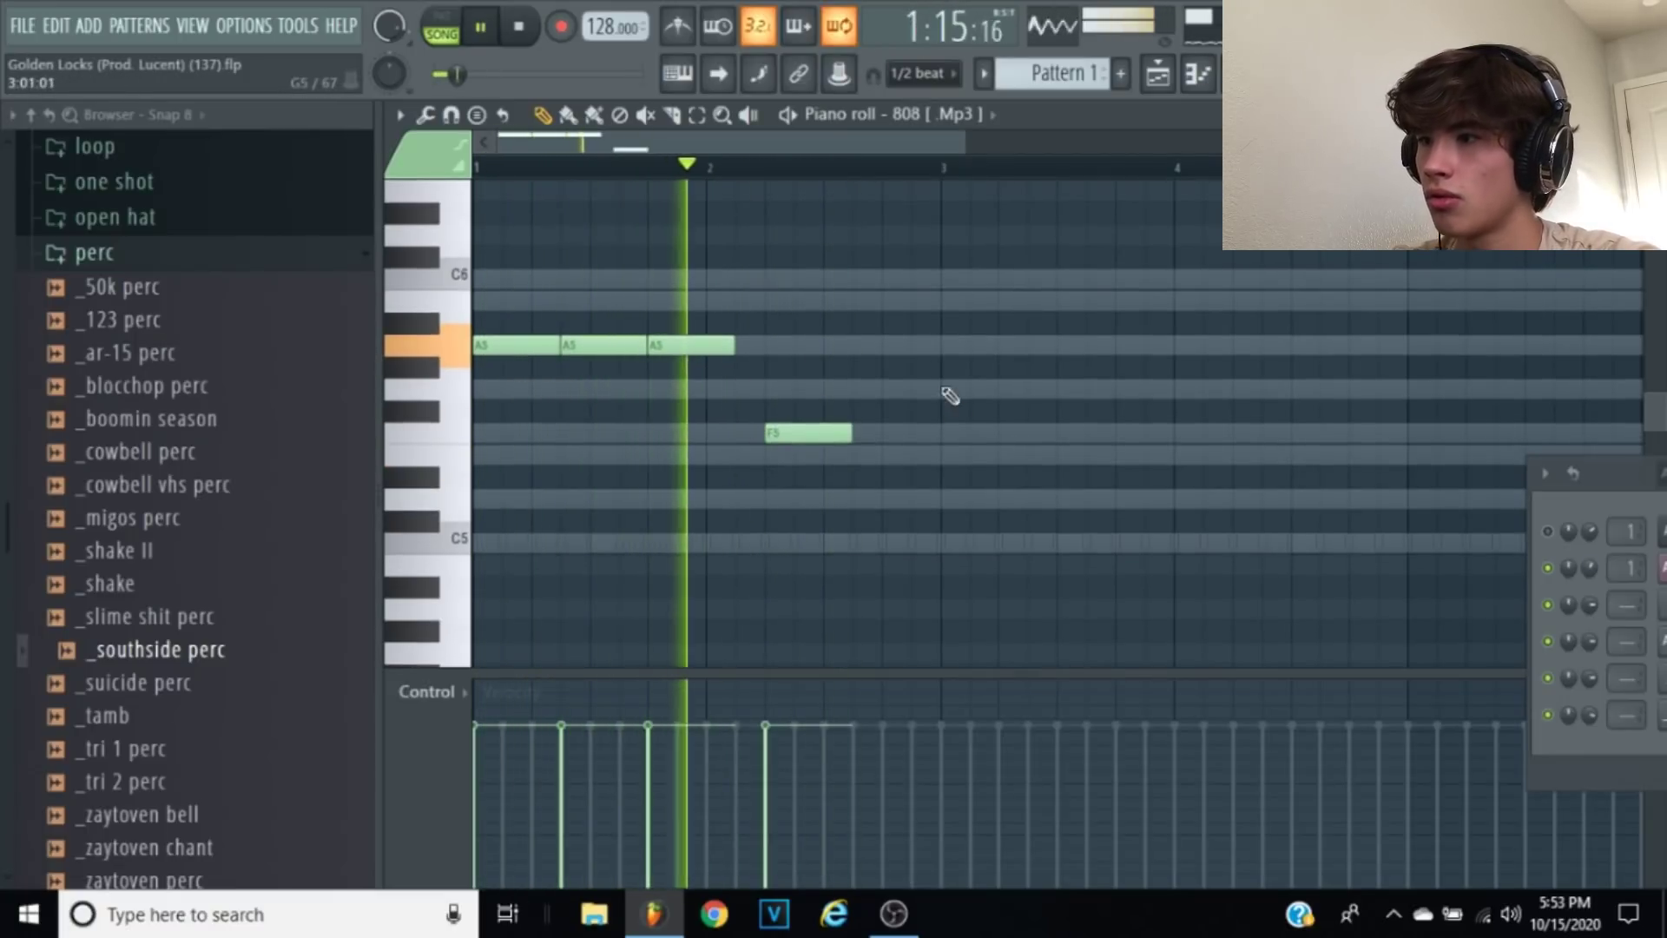
click(886, 432)
Step: Draw three back-to-back D5 notes from bar 3 and two E5 notes from the fifth step of bar 4, and check the playback
click(981, 498)
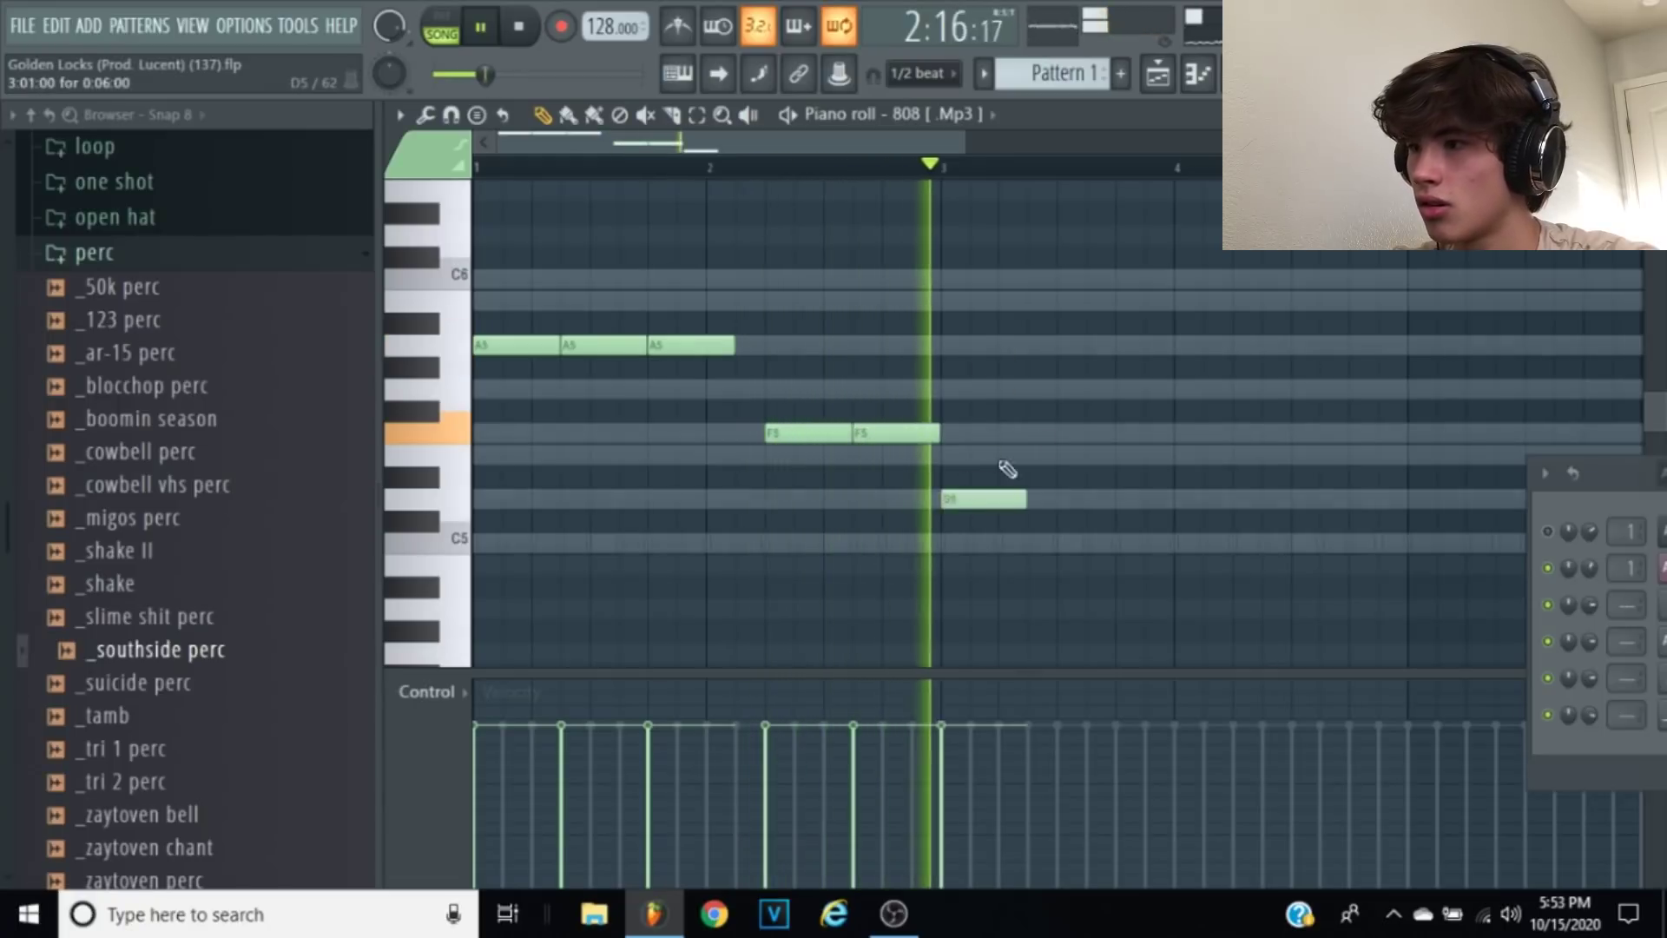
click(1068, 498)
click(1120, 496)
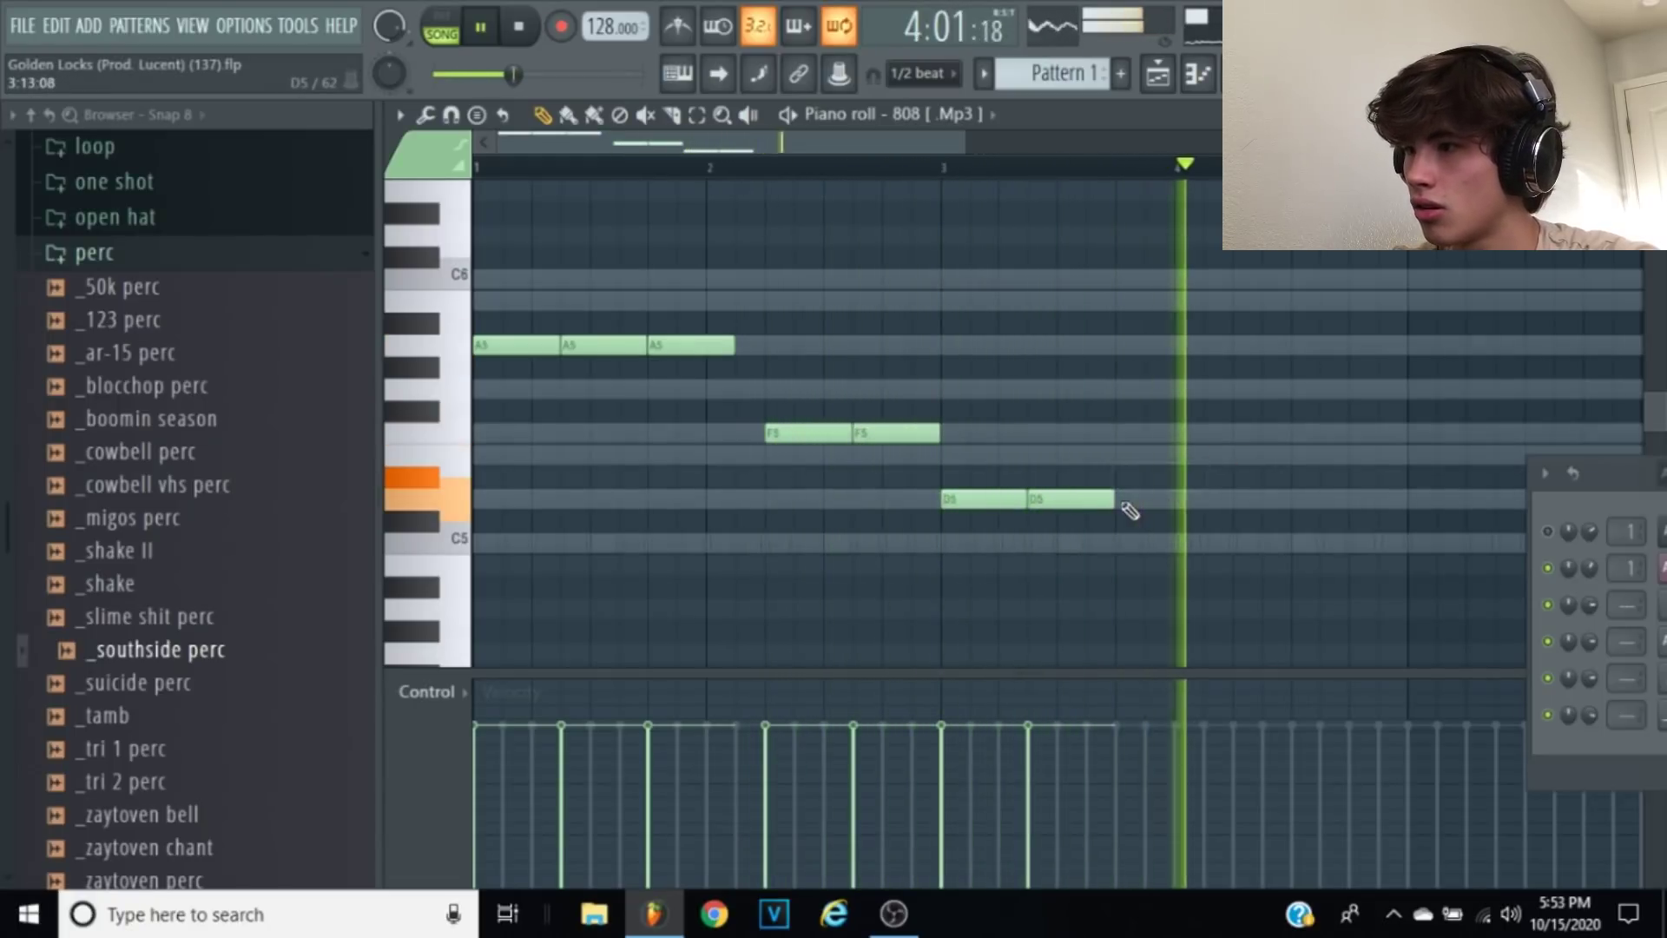
drag(1589, 478, 1619, 380)
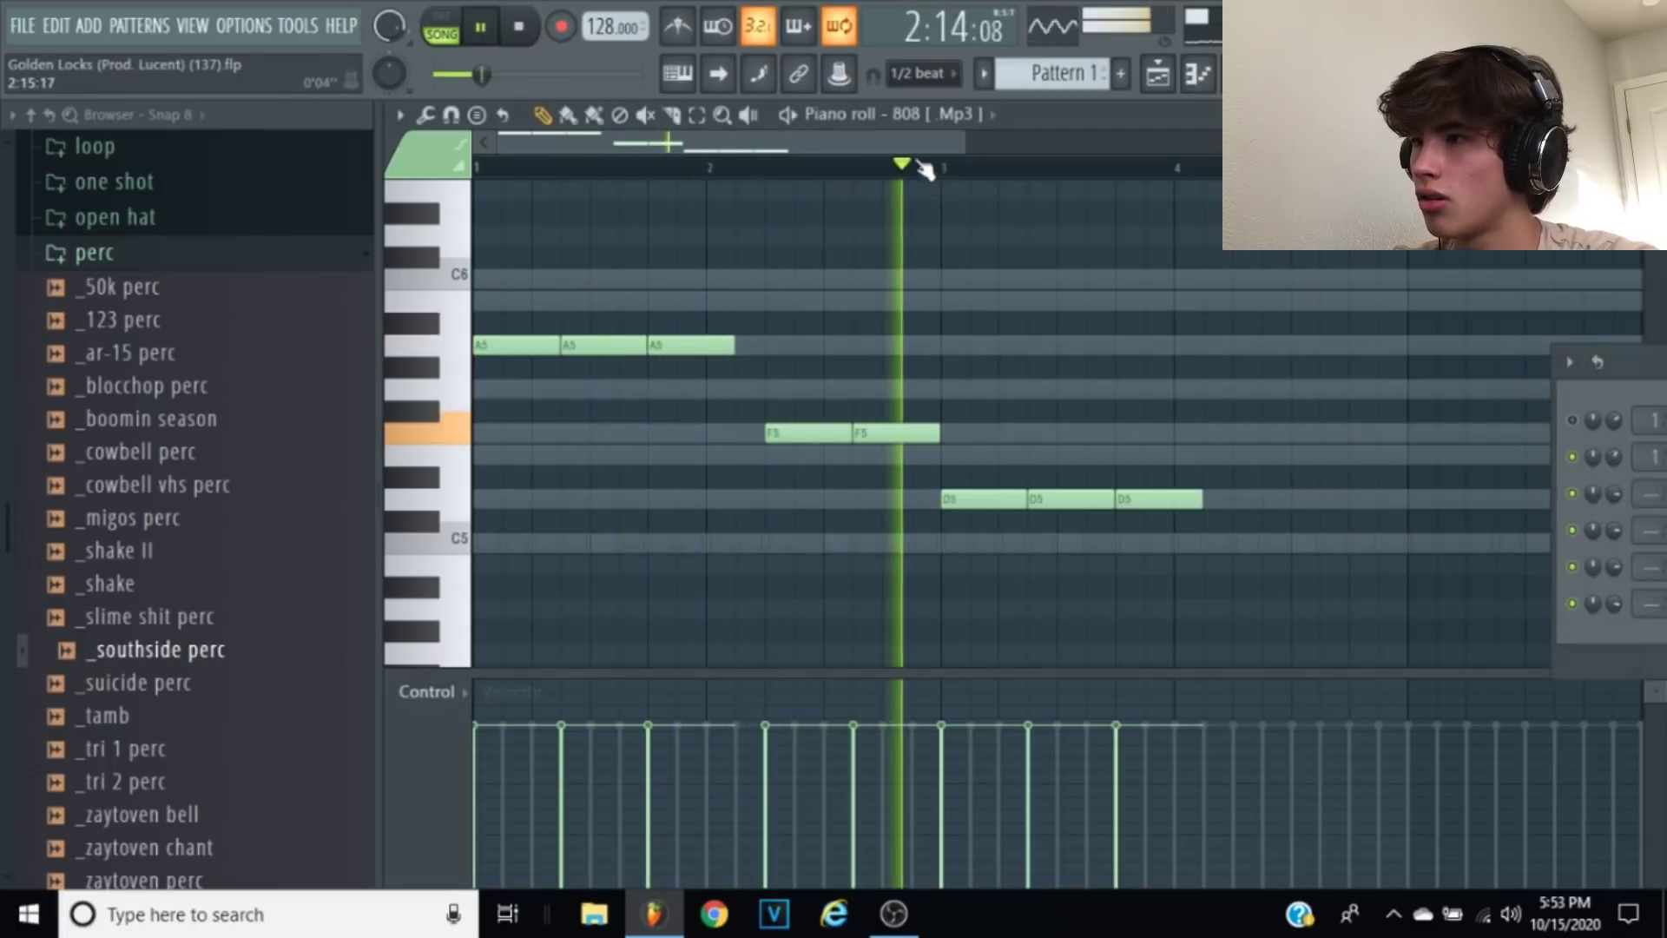
drag(907, 144, 967, 146)
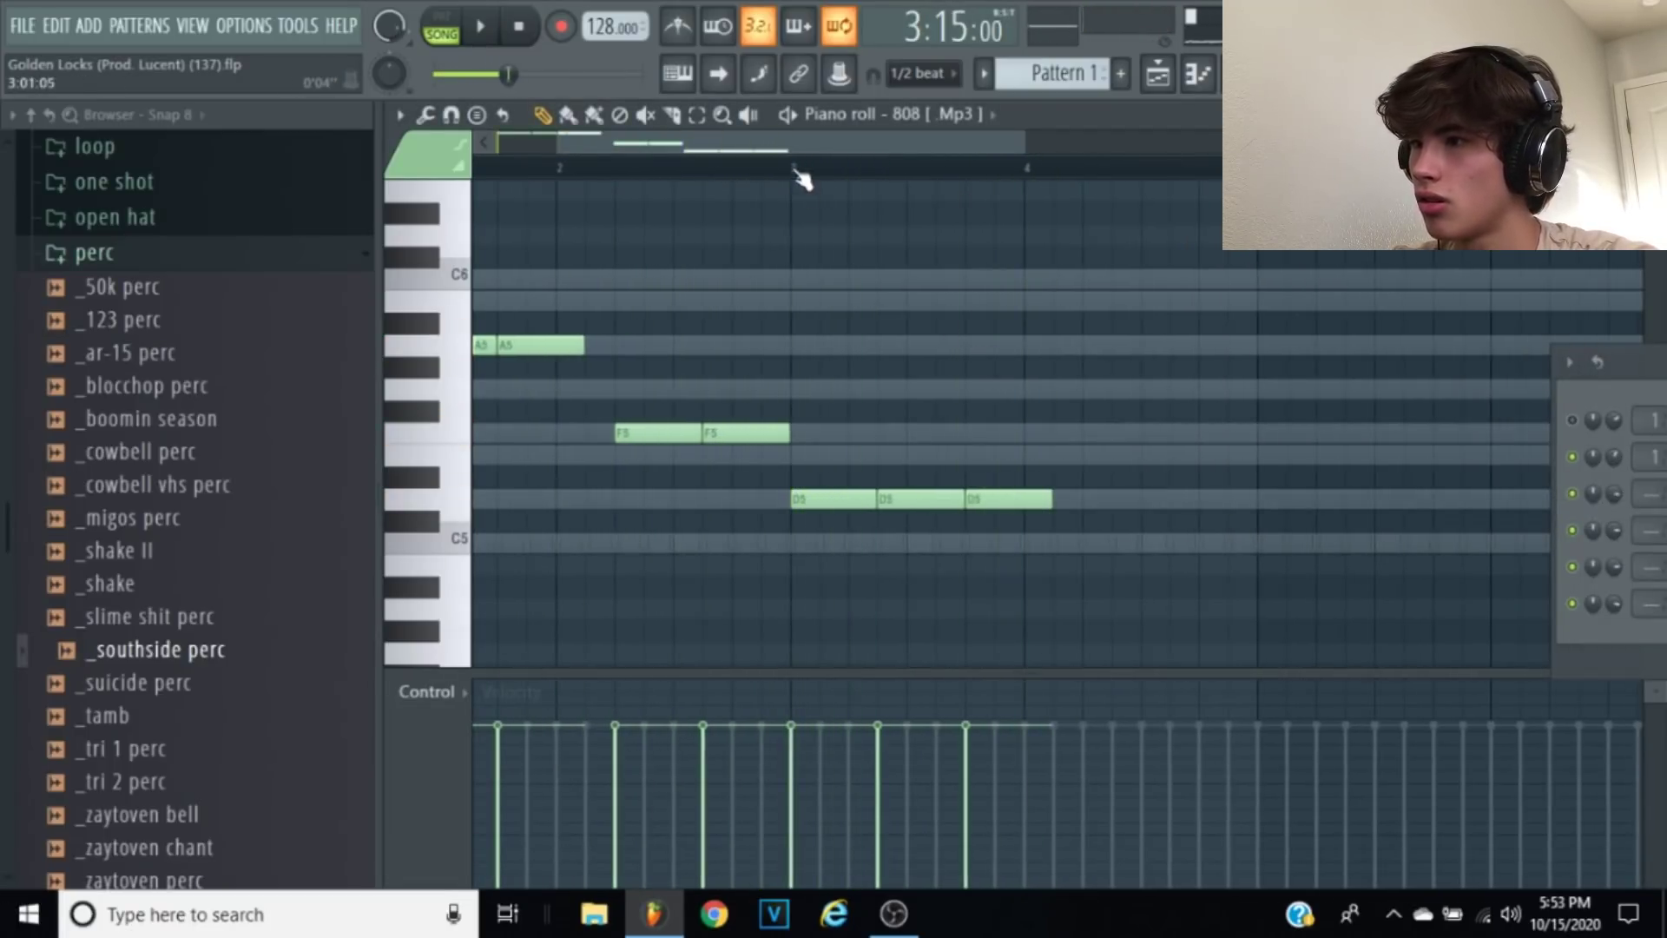
click(1102, 454)
key(space)
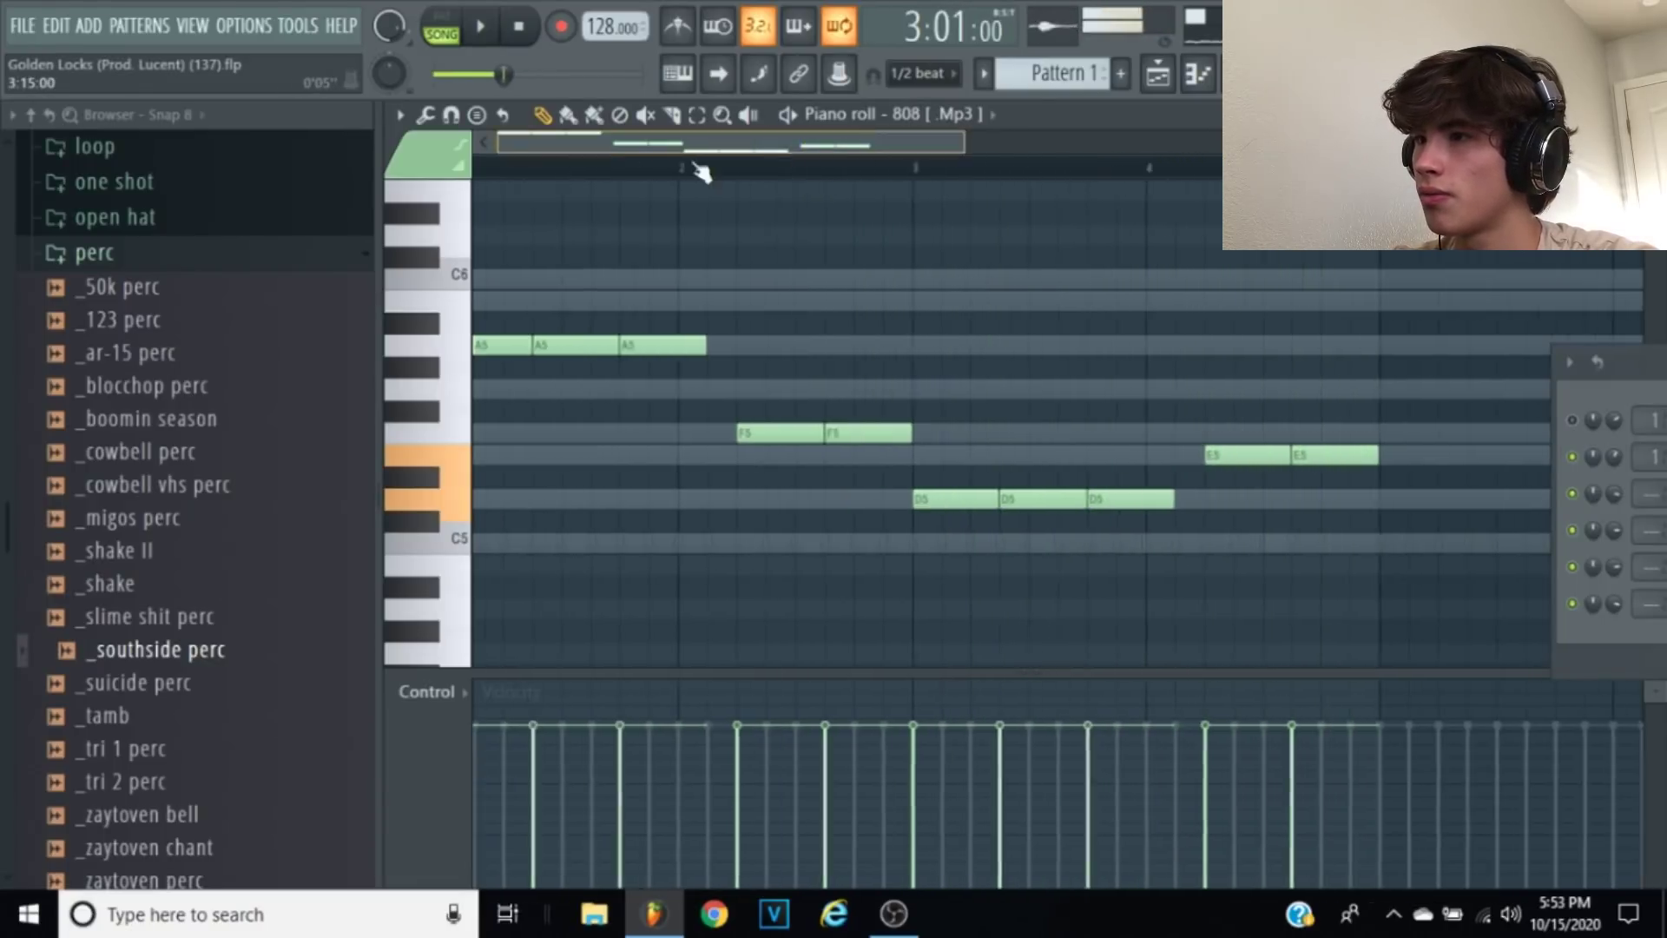
Step: Check all the 808 notes two octaves higher against the loop, and repeat the original four-bar bassline into bars 5 to 8
drag(962, 150, 1075, 180)
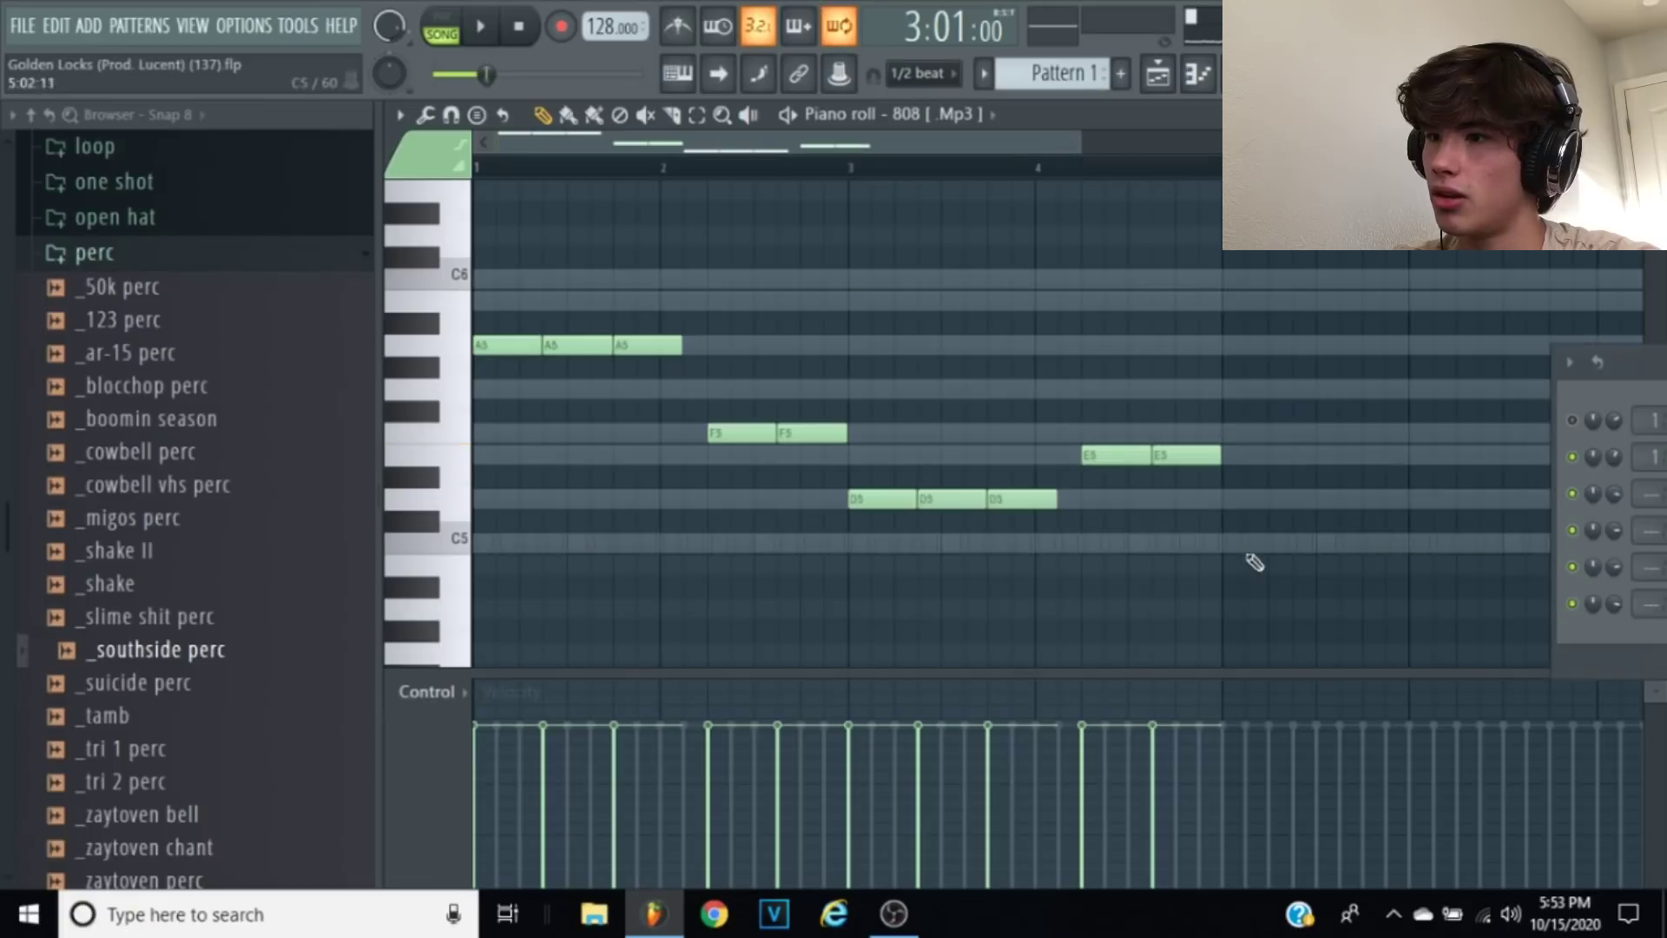
key(ctrl+a)
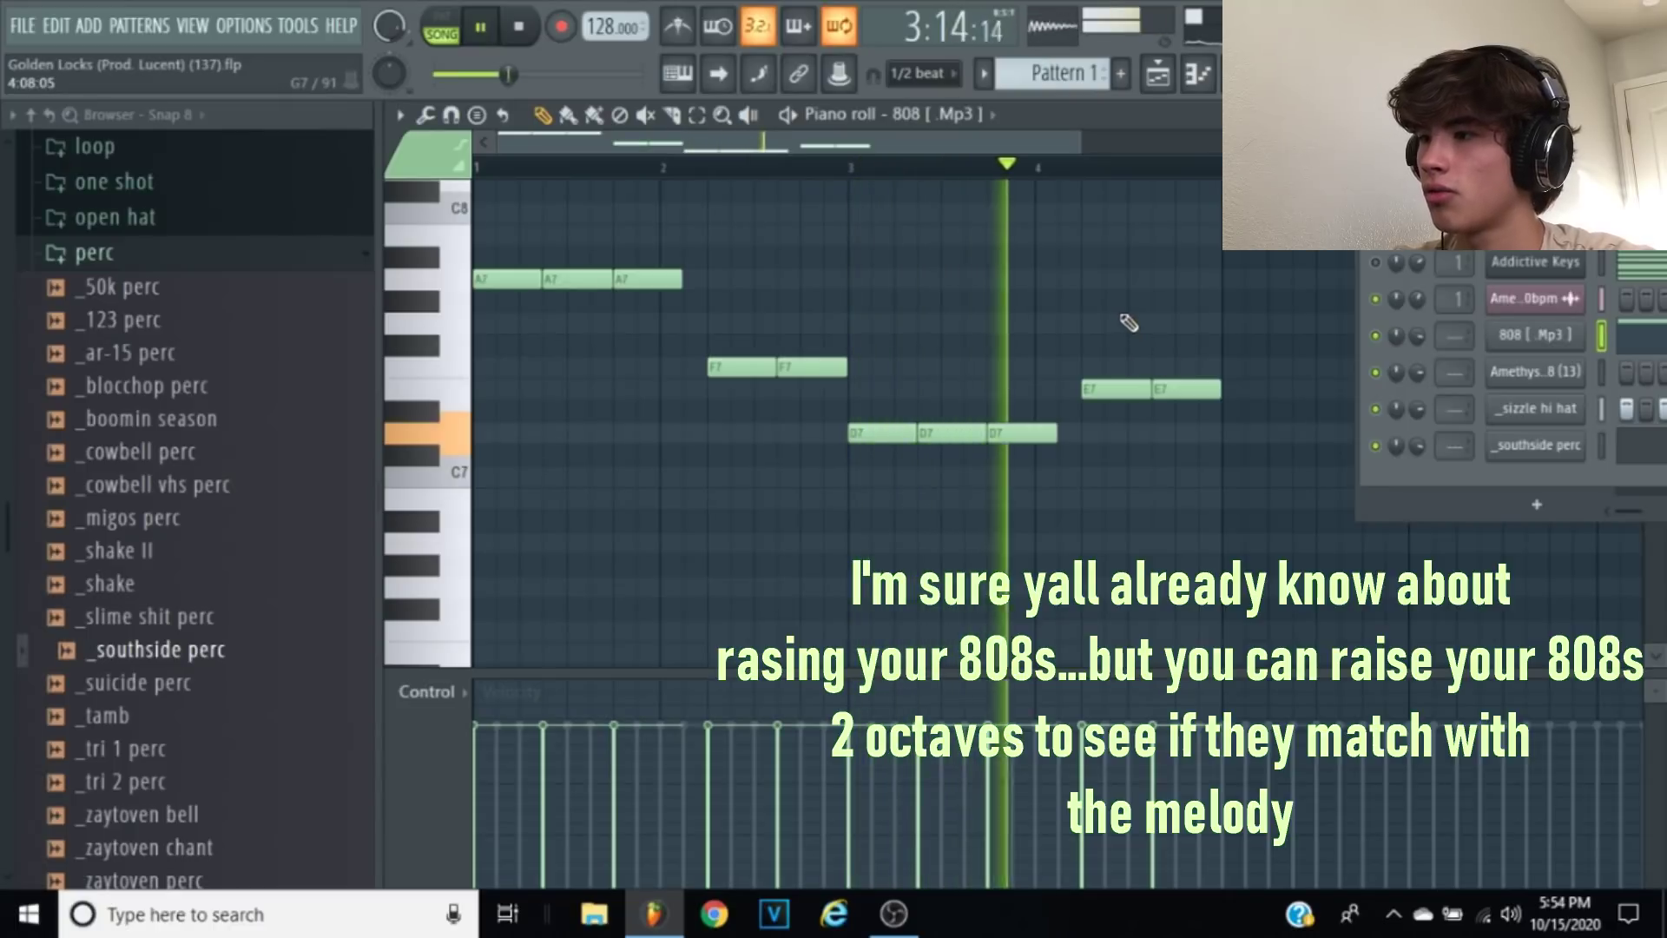
drag(1323, 484, 442, 268)
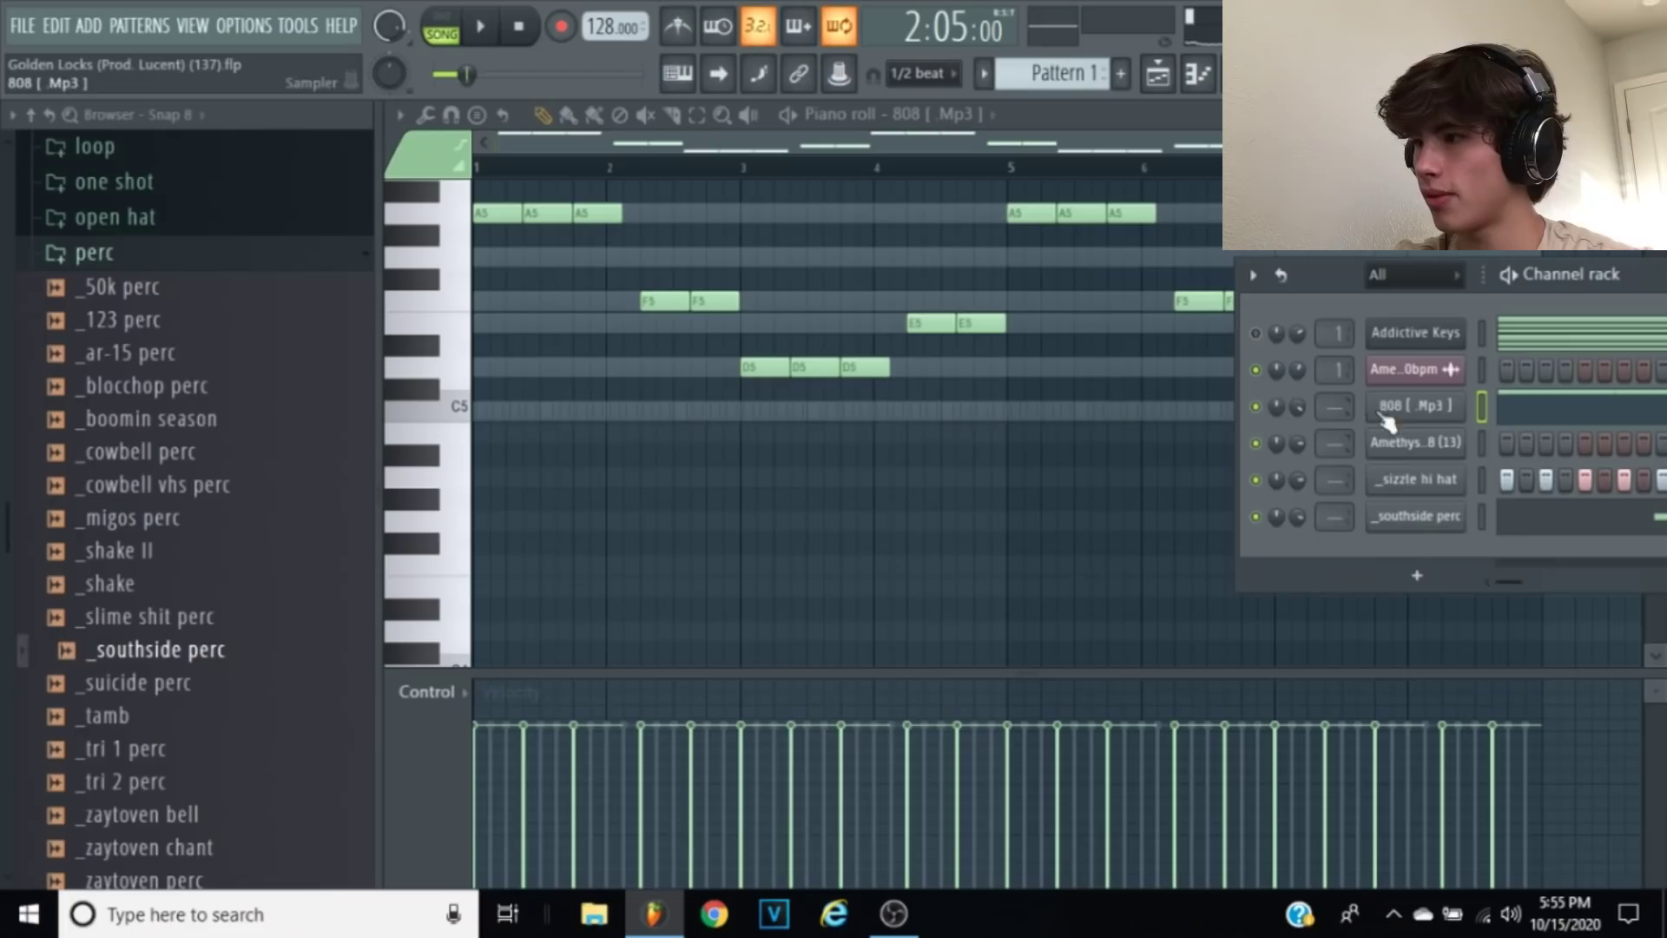
Step: Clone the 808 [ .Mp3 ] channel and load the Amethyst - 808 (13) sample into the copy
right_click(1384, 418)
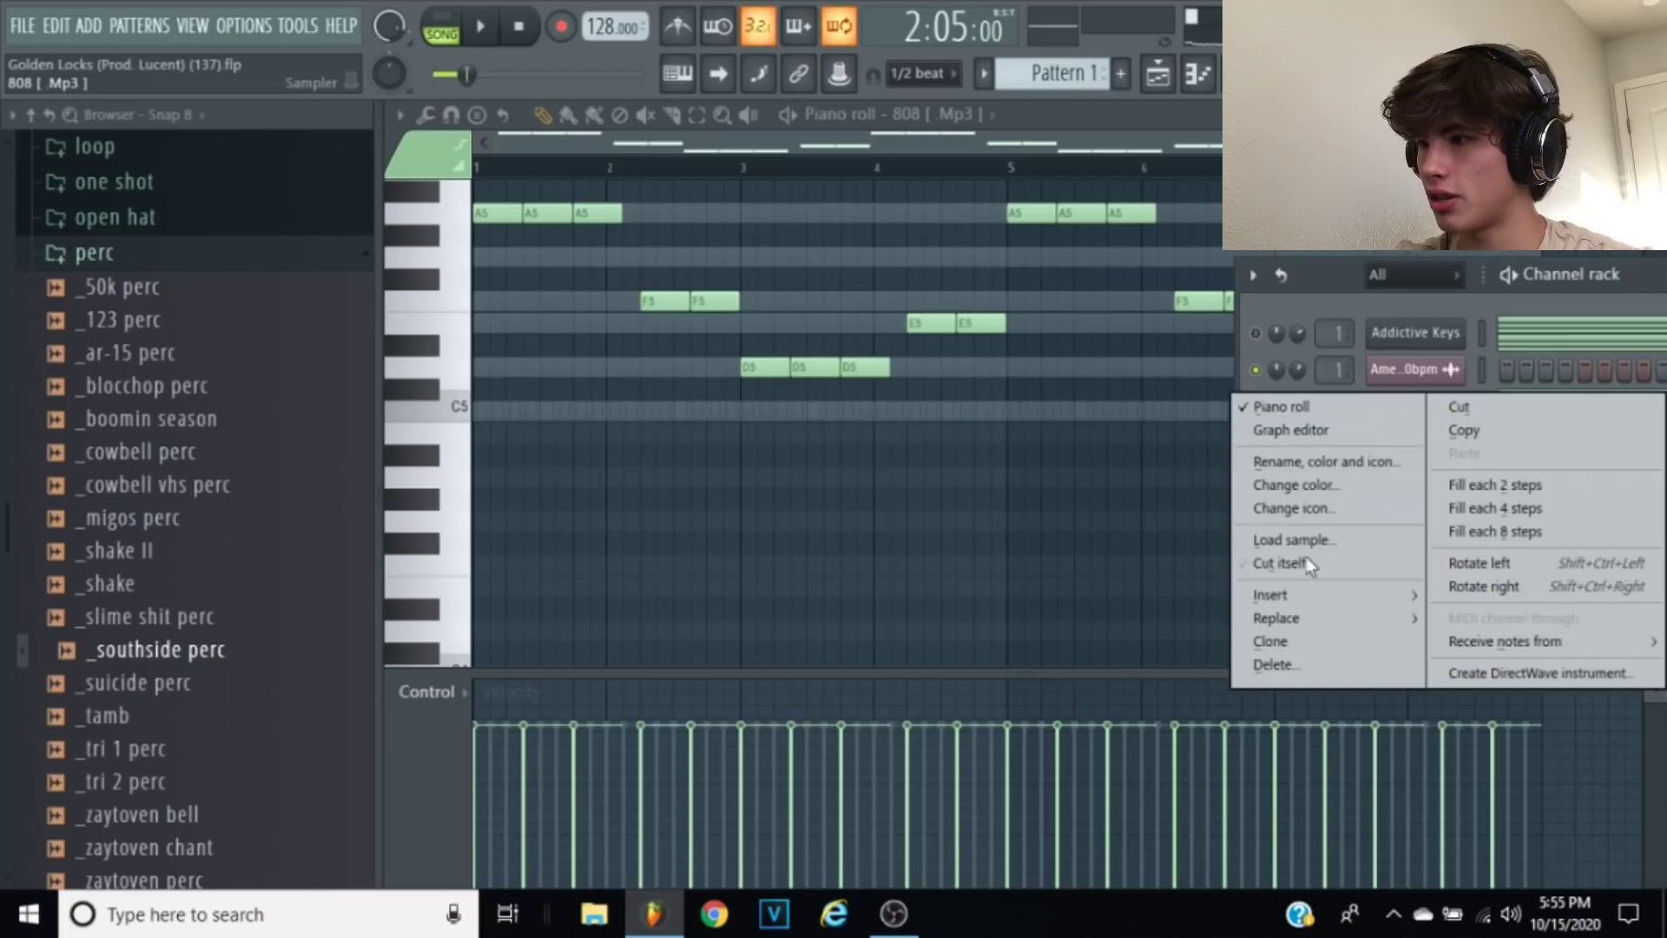
click(1280, 643)
scroll(134, 382, up, 6)
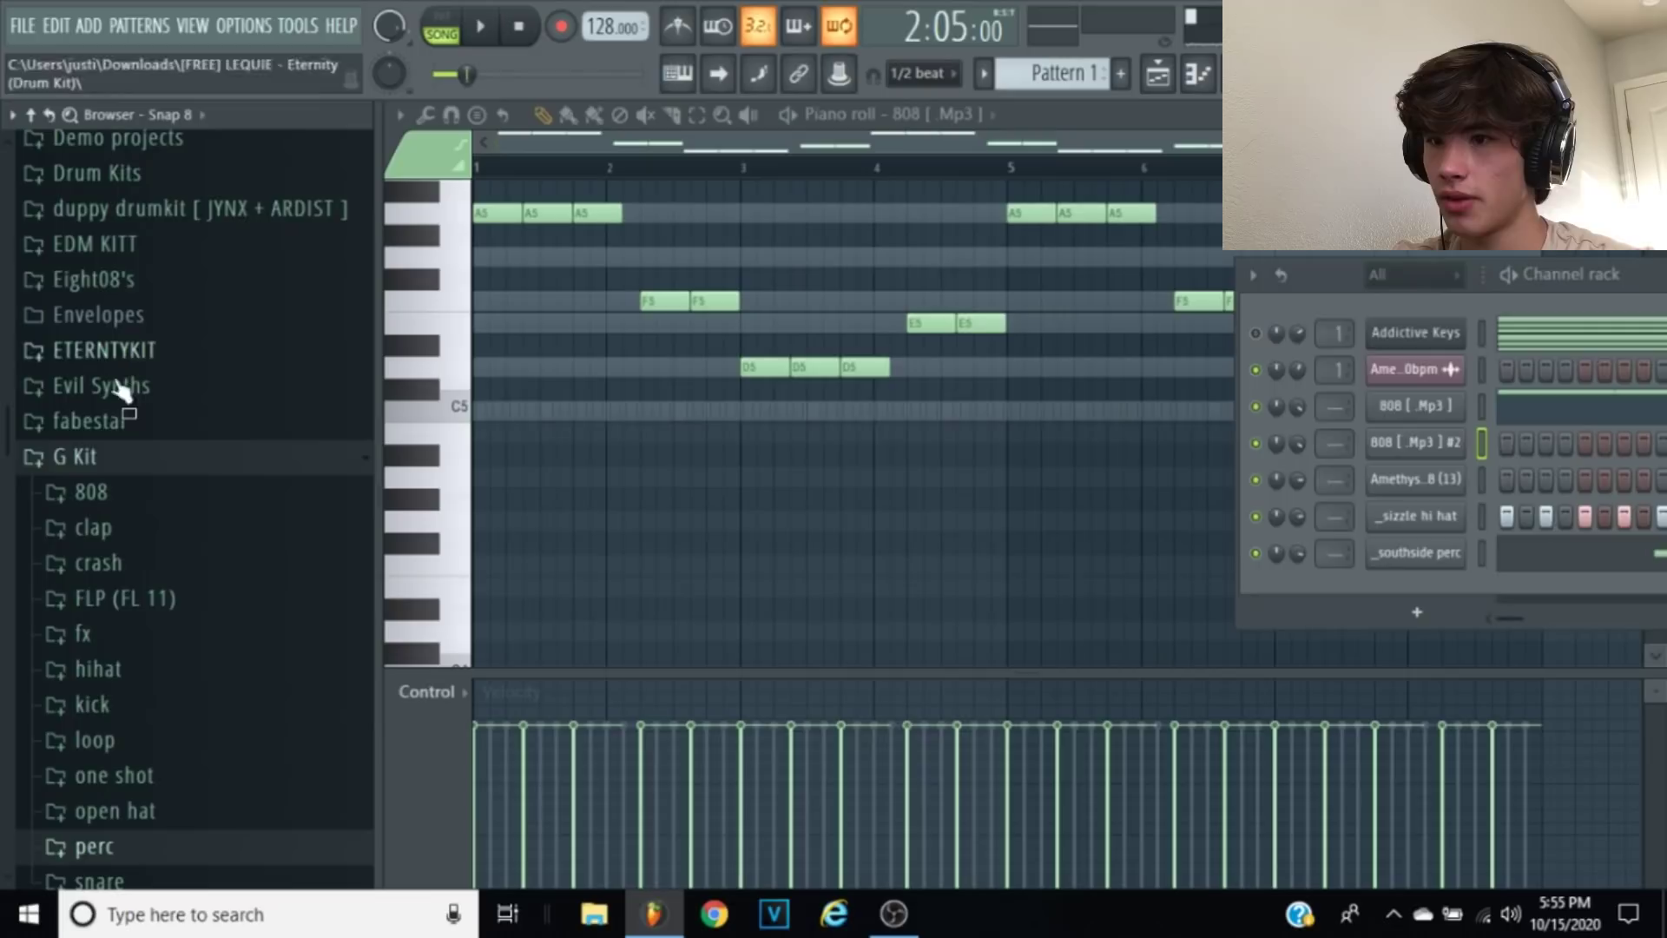
click(139, 459)
scroll(138, 467, up, 5)
click(174, 323)
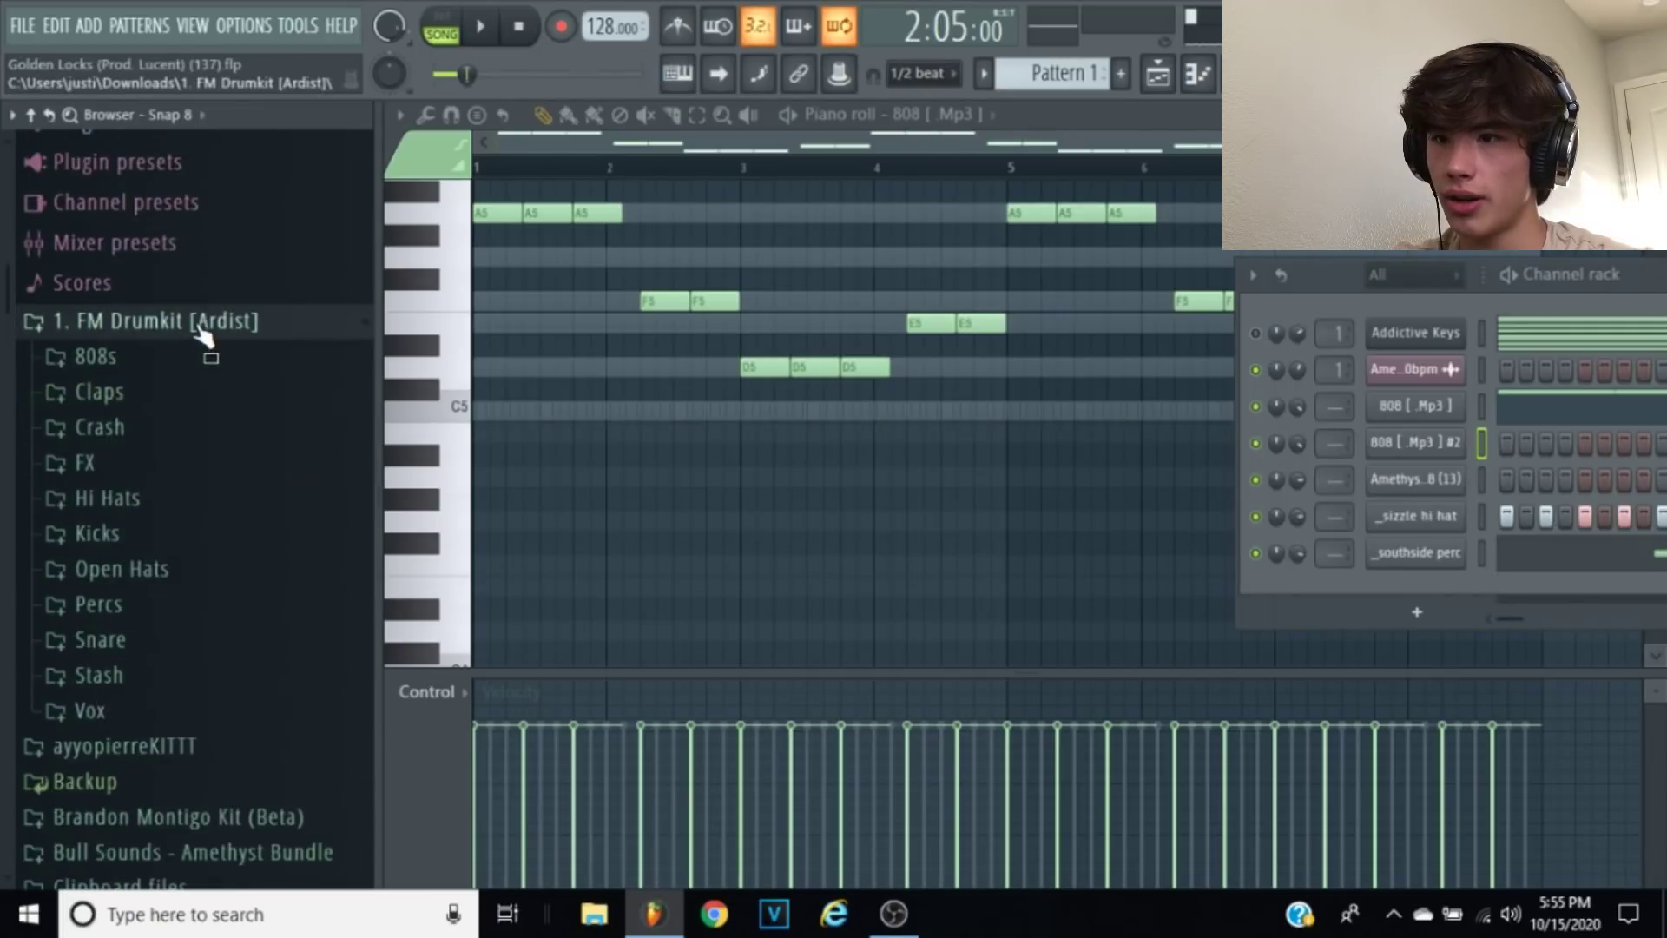
click(174, 323)
drag(208, 607, 1424, 453)
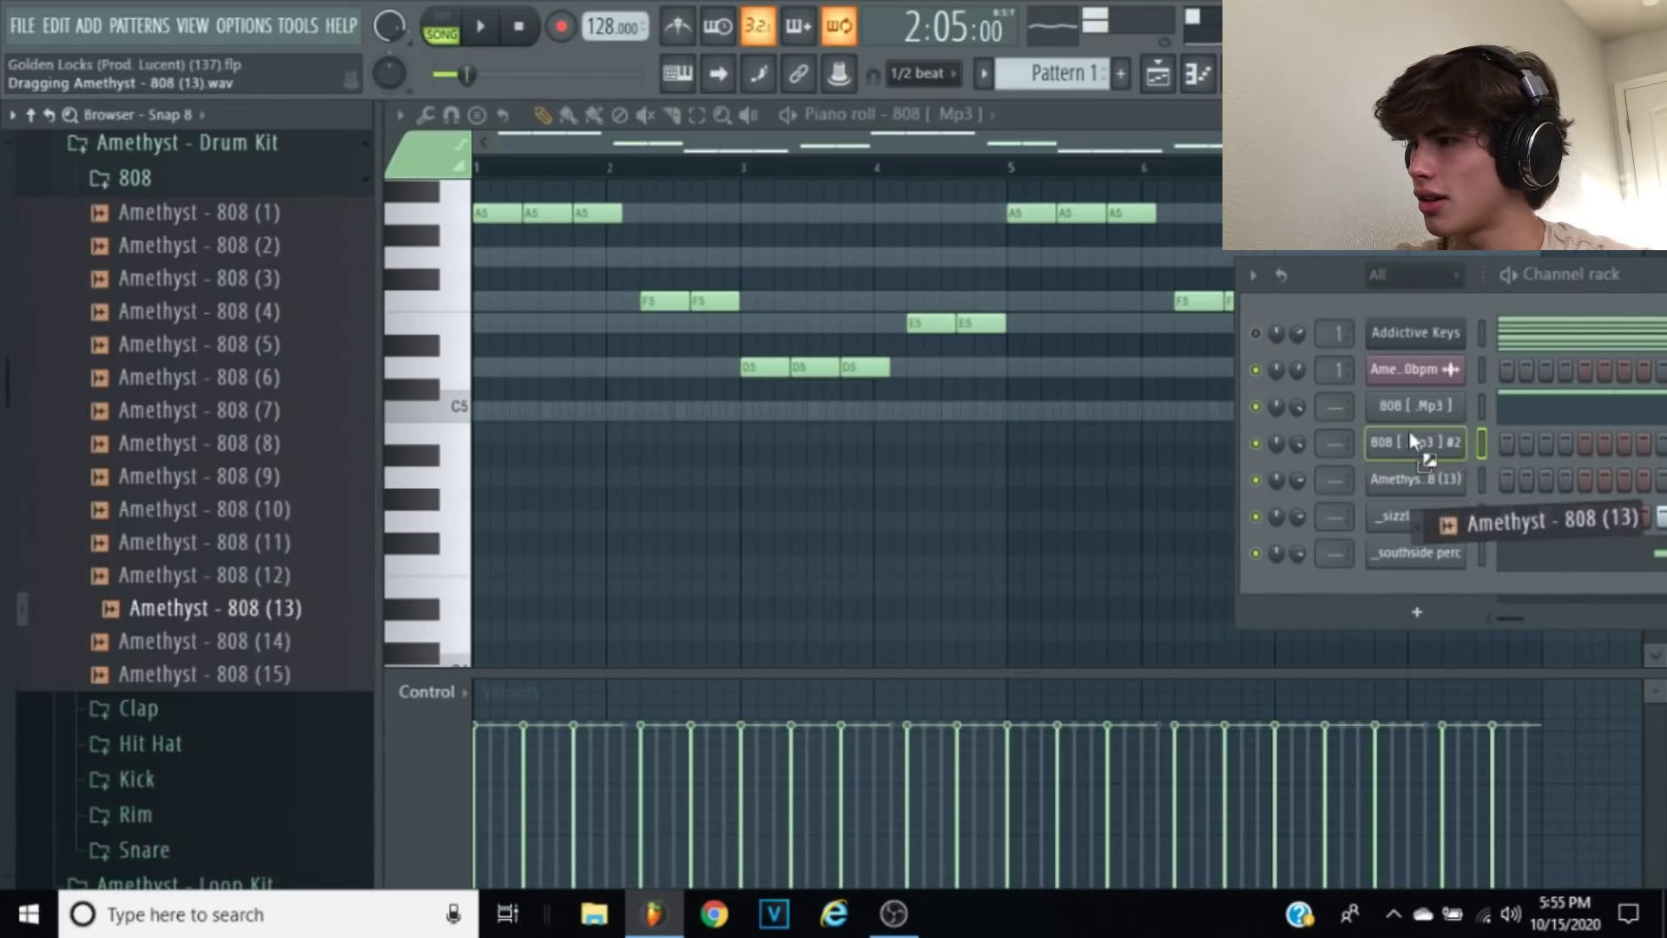
Step: Copy the bassline notes from the 808 [ .Mp3 ] channel into the cloned 808 channel
right_click(1436, 413)
click(1462, 434)
right_click(1472, 446)
click(1465, 486)
Step: Shorten the cloned Amethyst 808's fade-out and set its channel volume to about 65% while the beat plays
click(1415, 443)
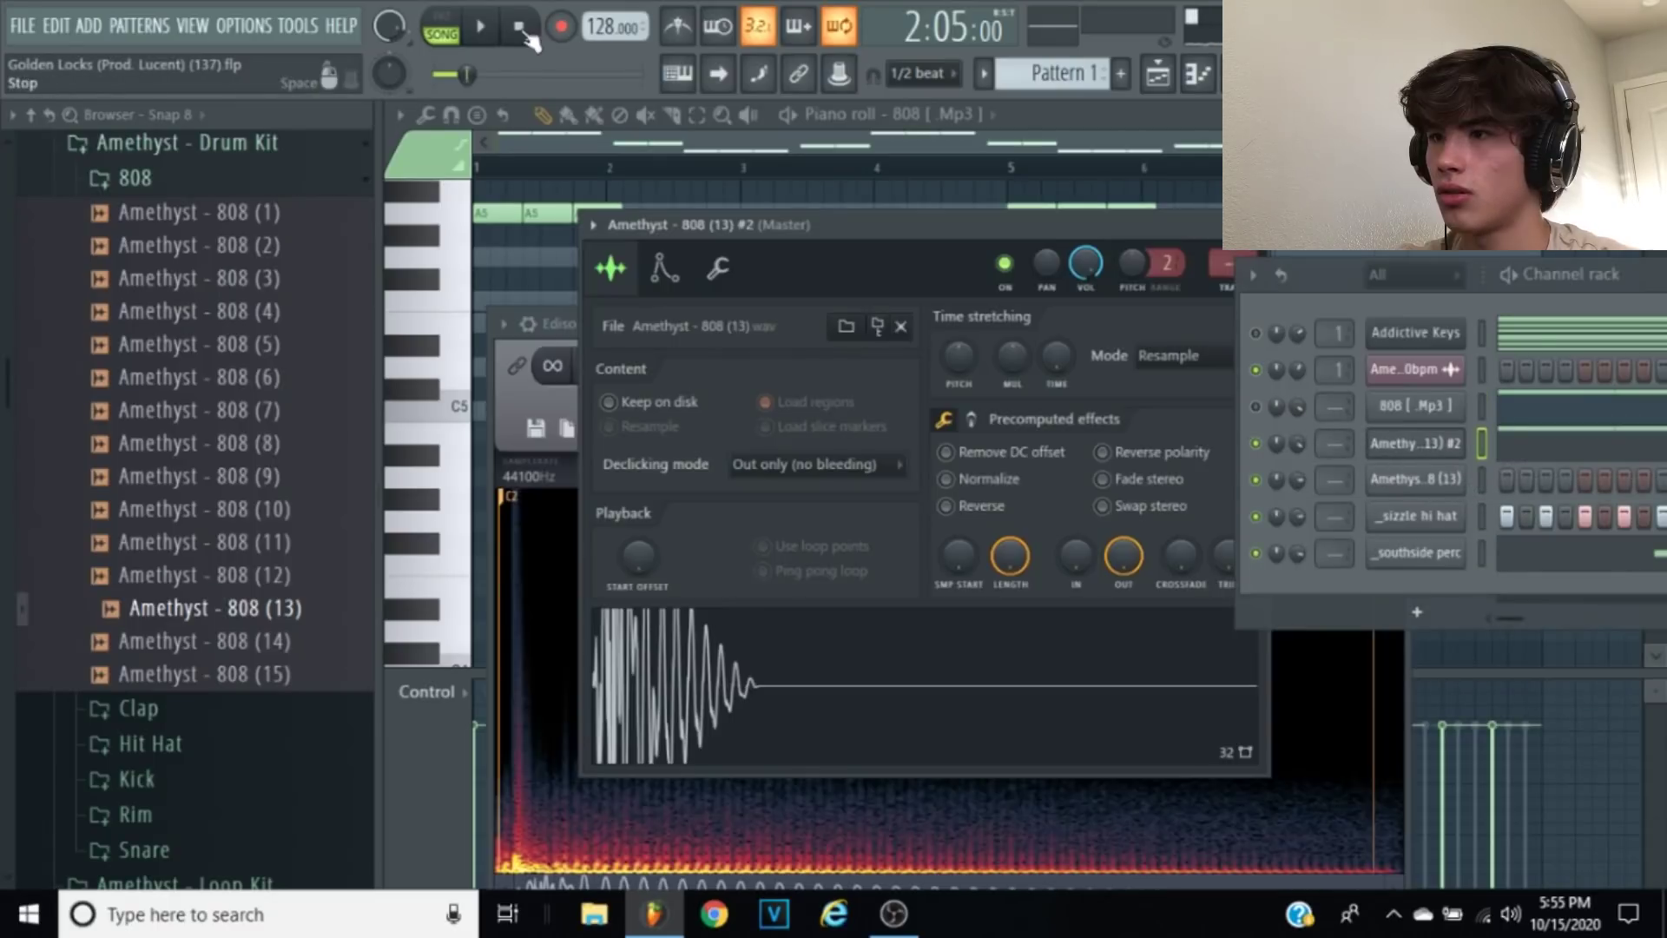
key(space)
drag(1124, 556, 1147, 542)
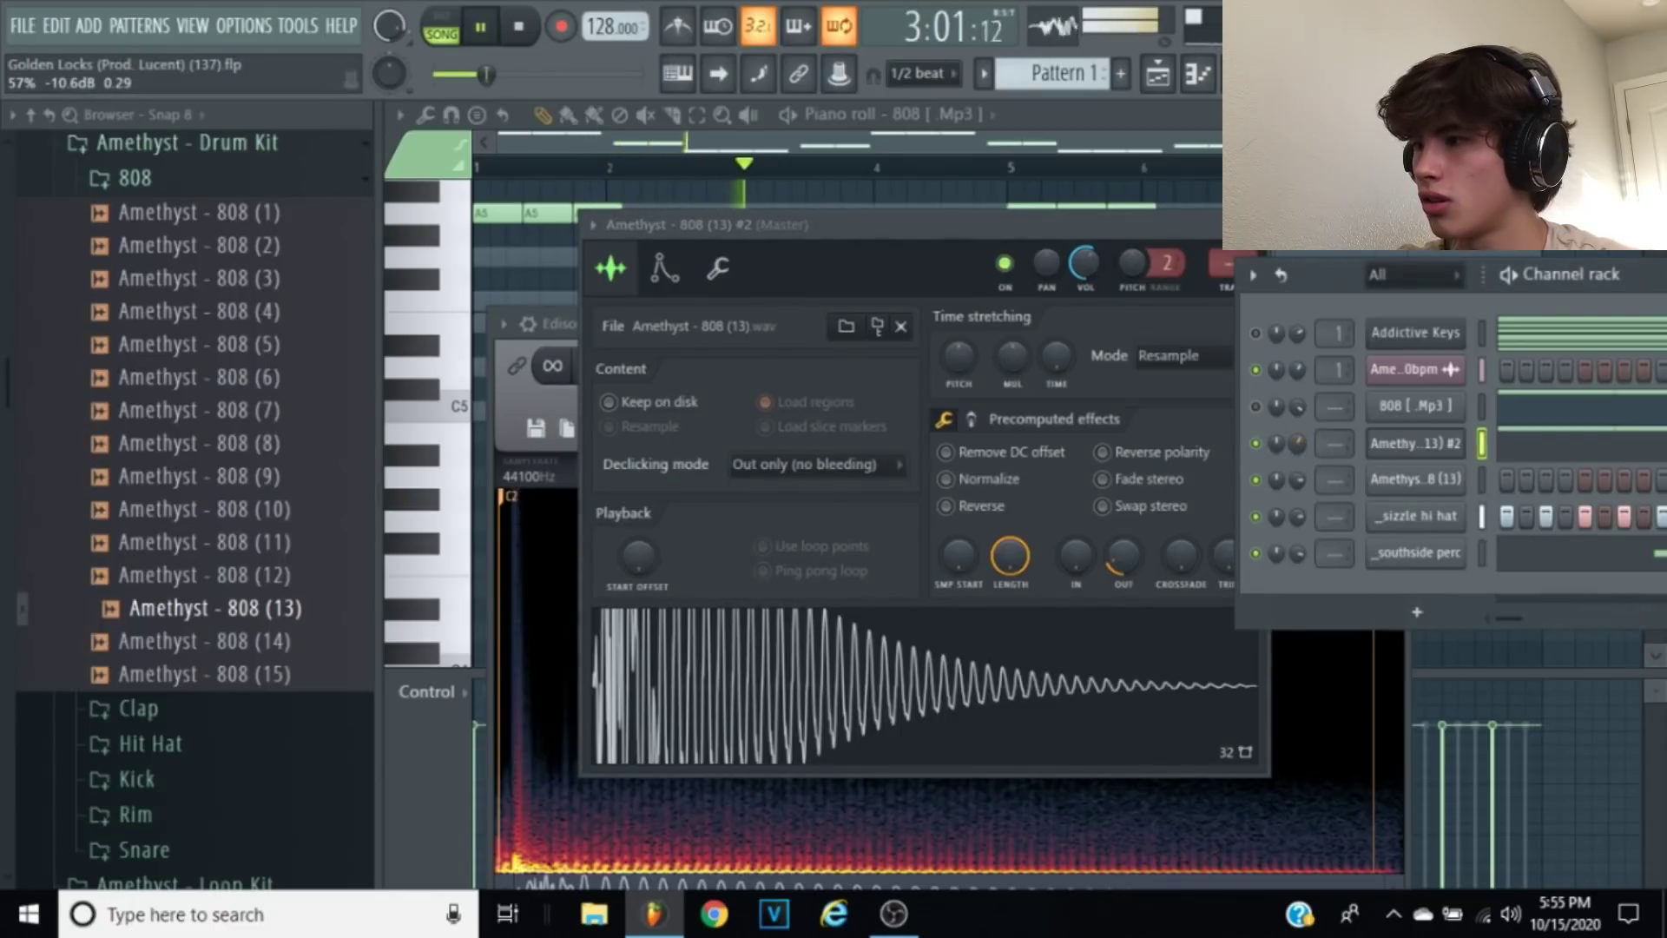
drag(1293, 441, 1294, 455)
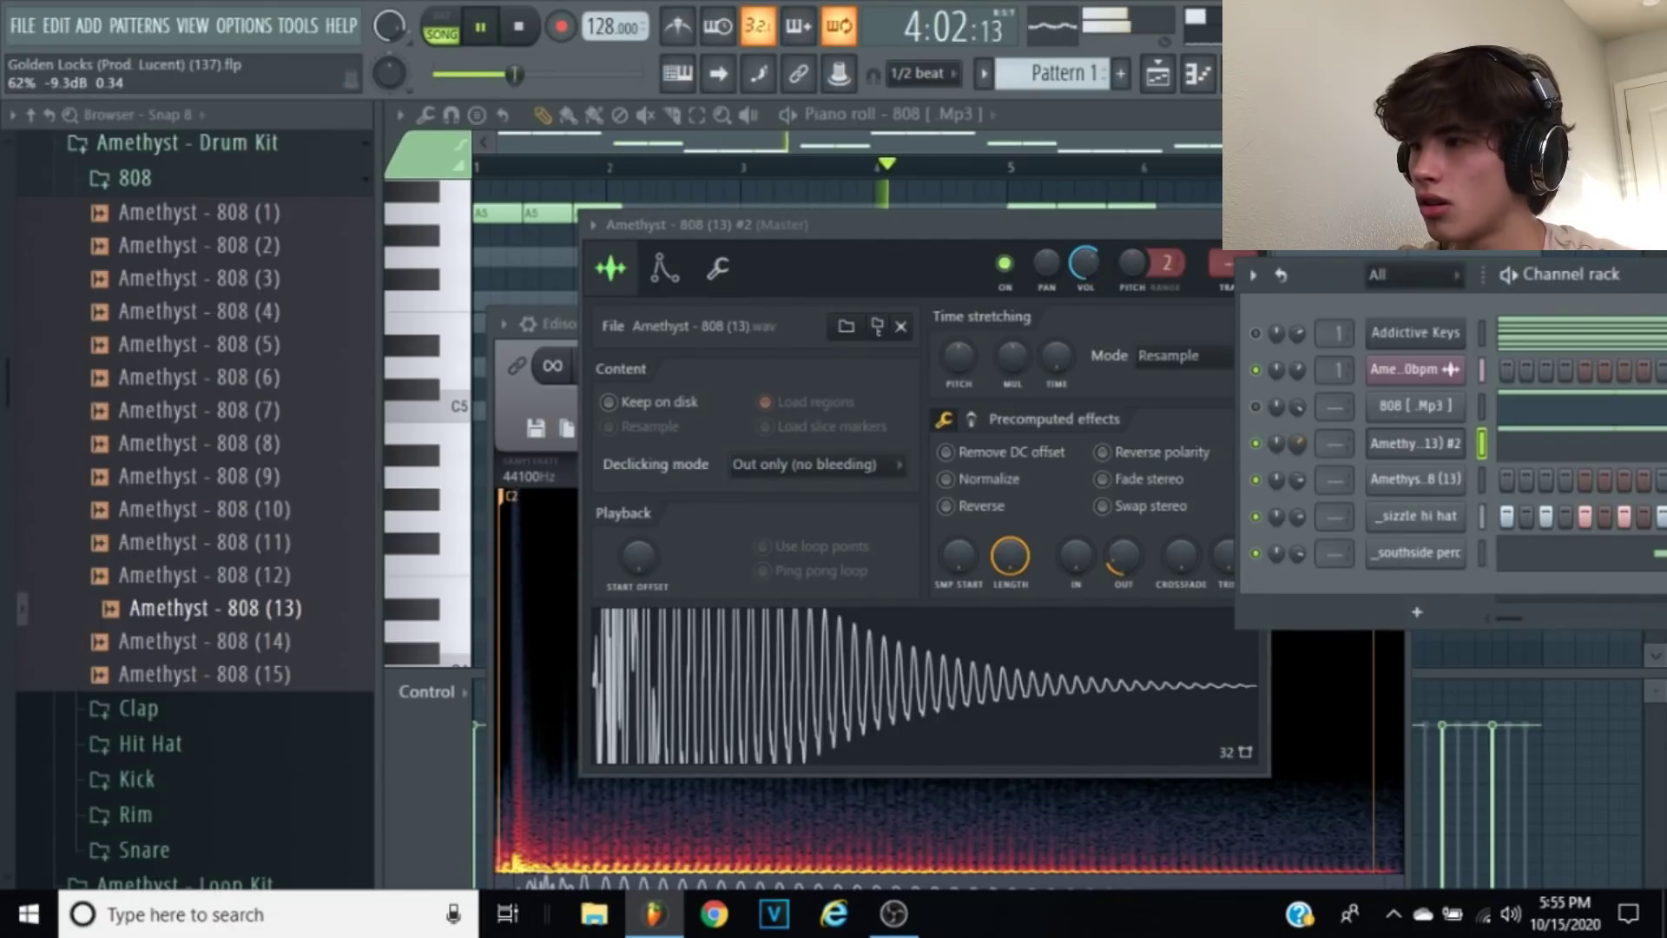
drag(1137, 554, 1124, 549)
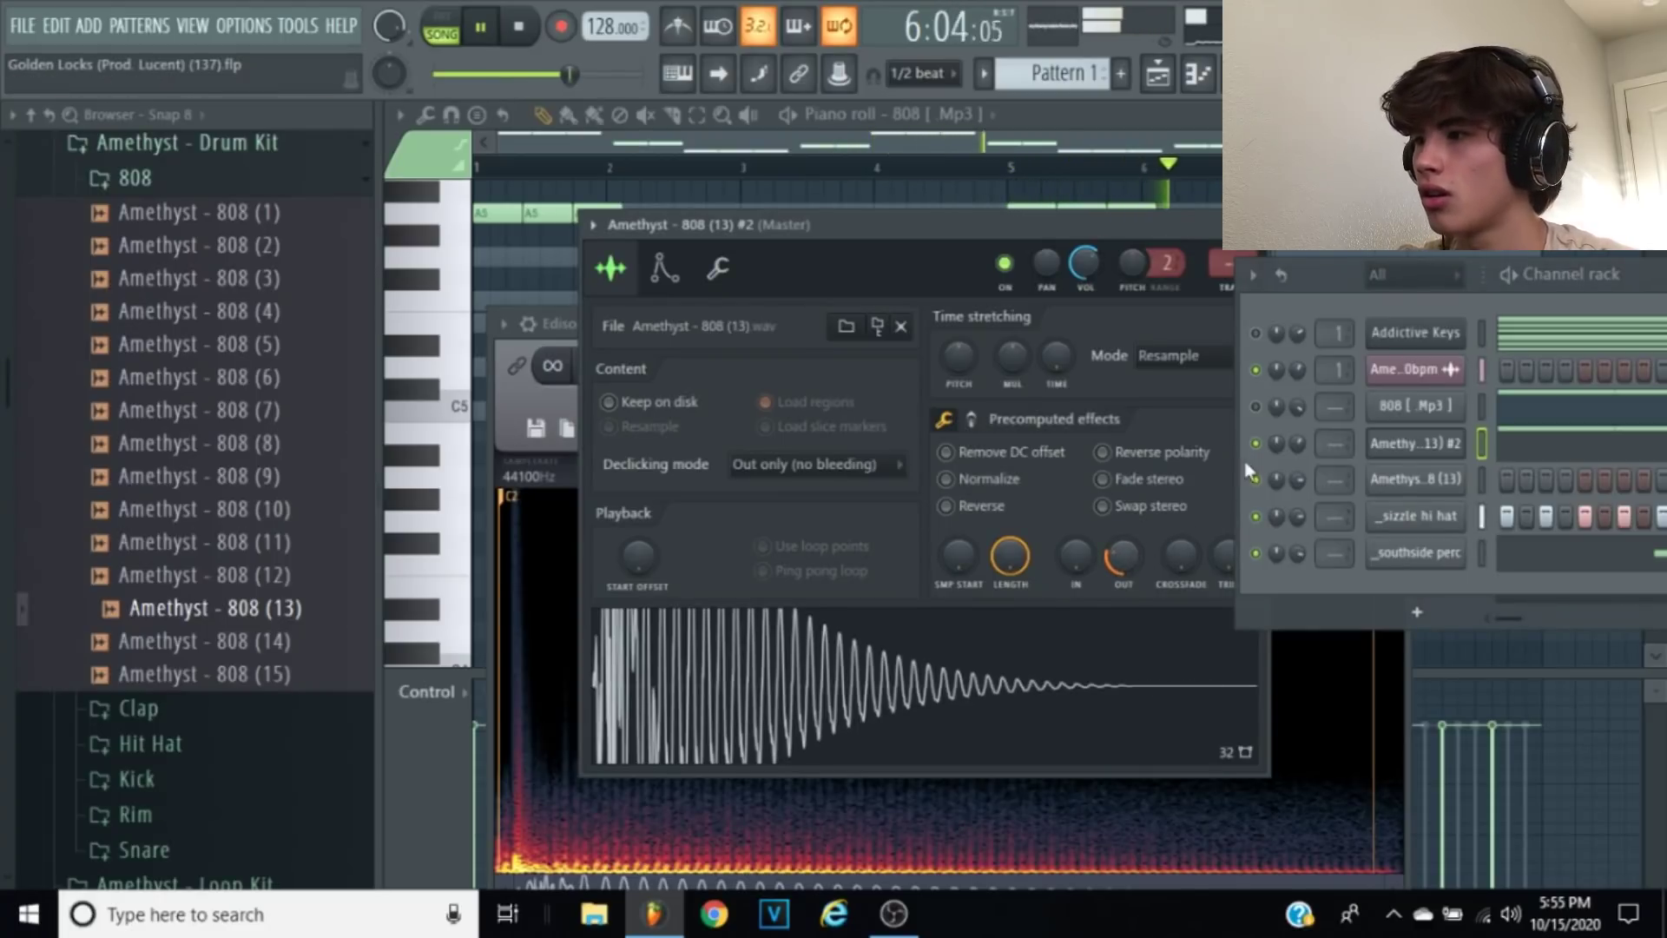
click(1296, 443)
drag(1295, 443, 1296, 438)
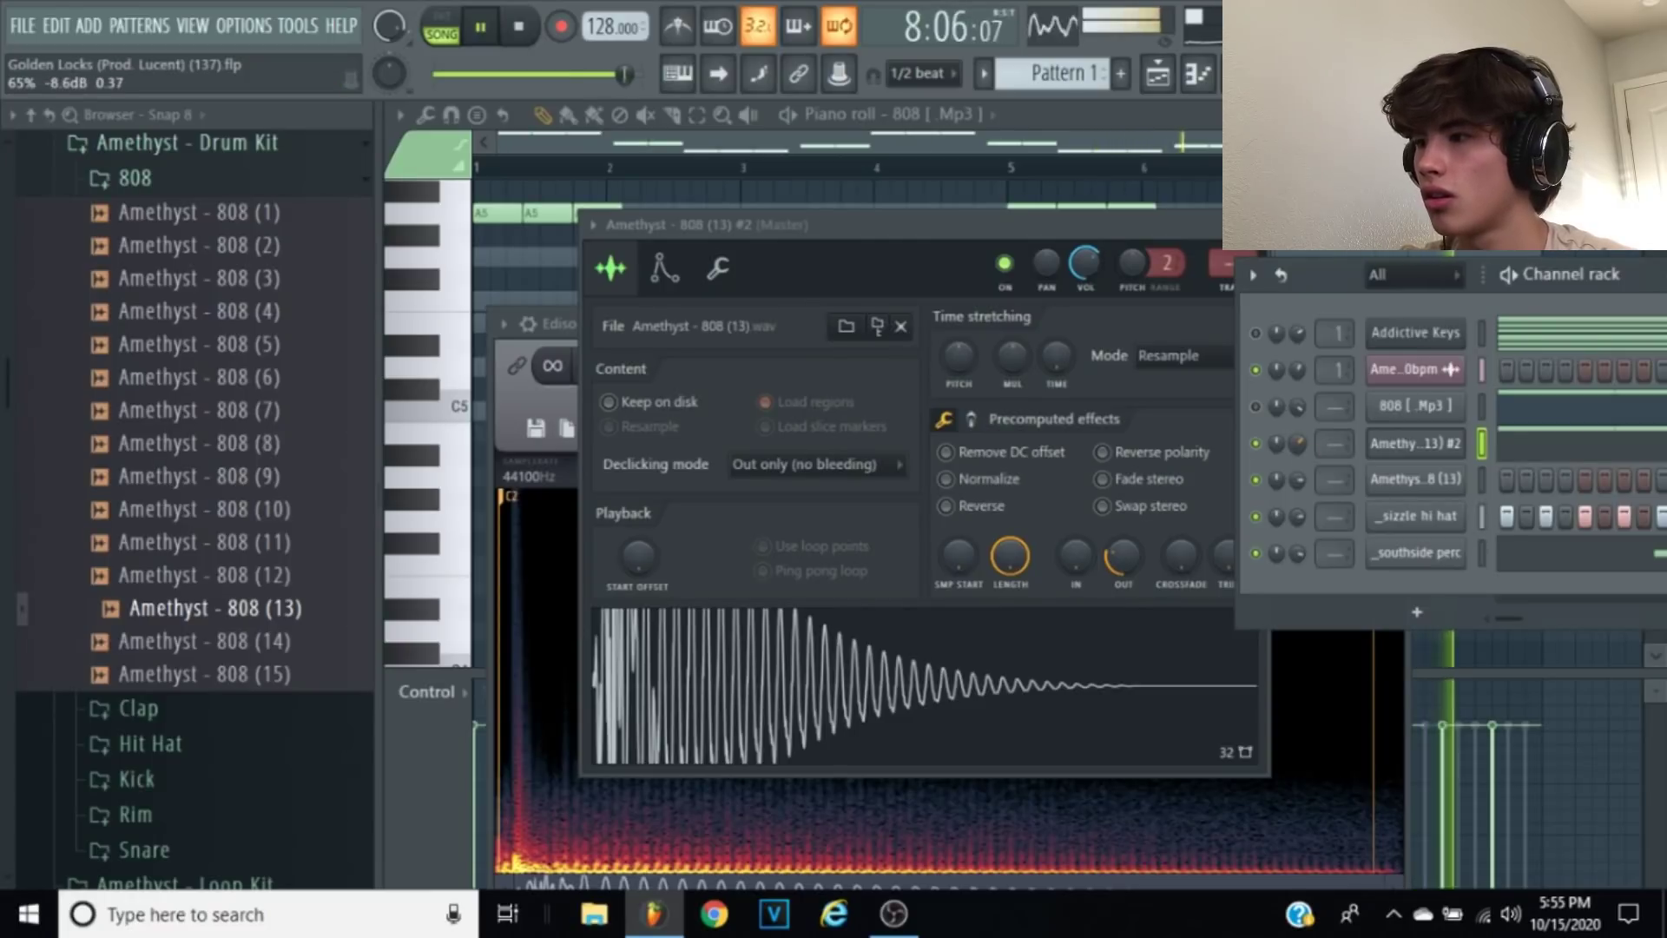
key(space)
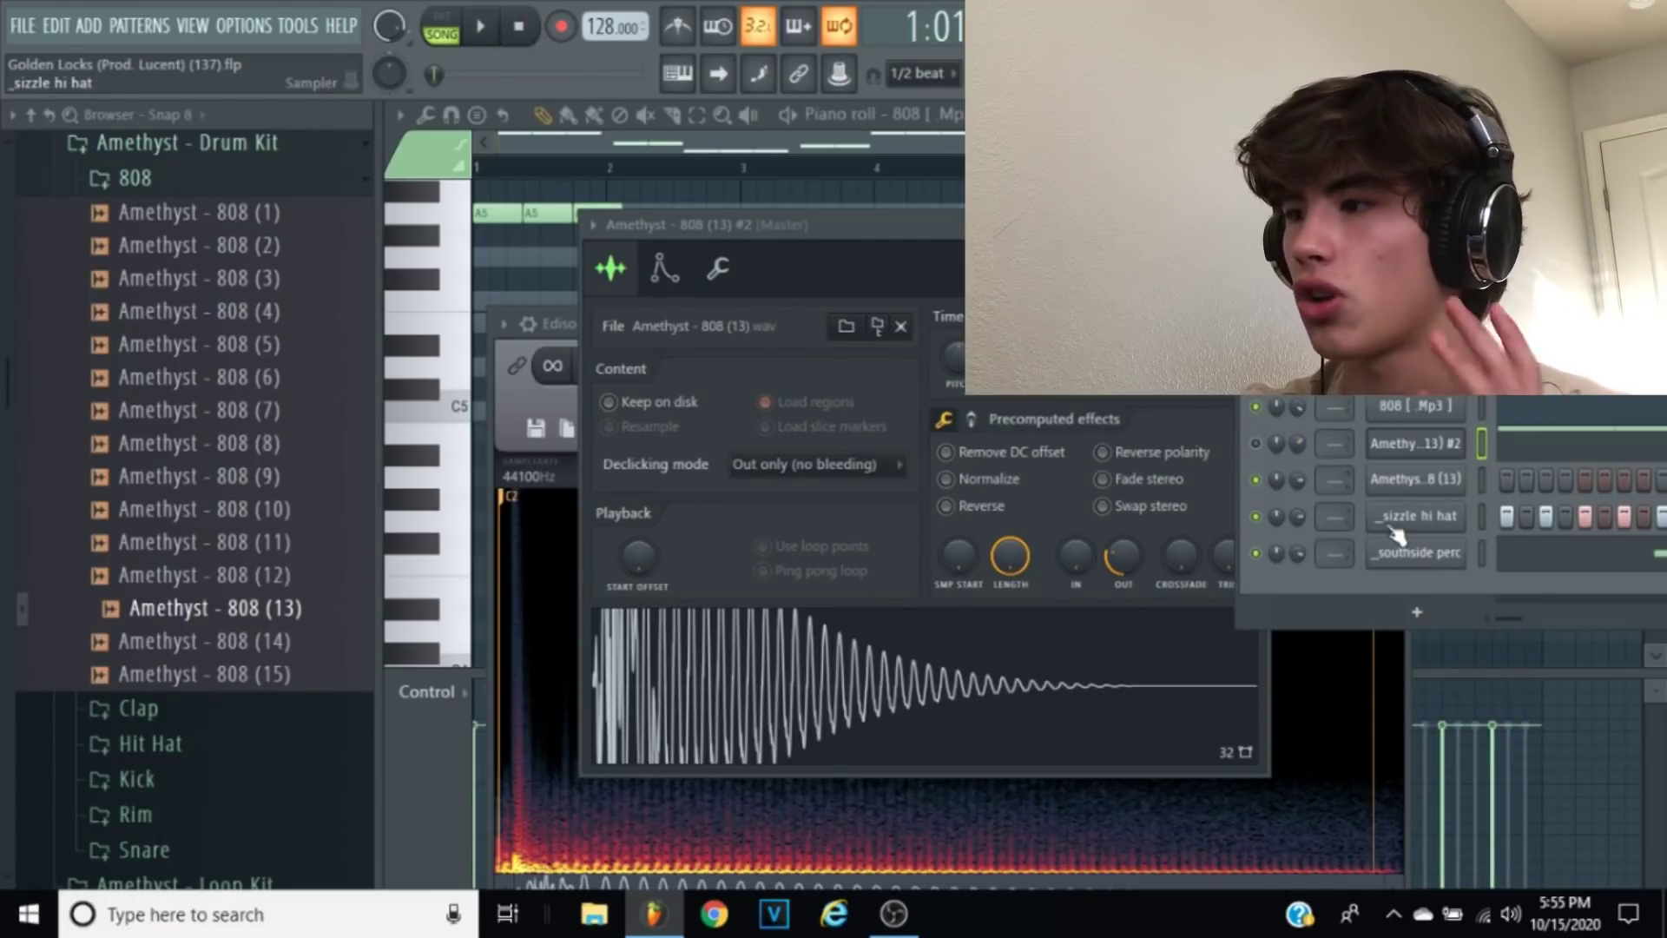
Step: Clone the _sizzle hi hat channel and fill the copy with a hit on every second step
right_click(1407, 521)
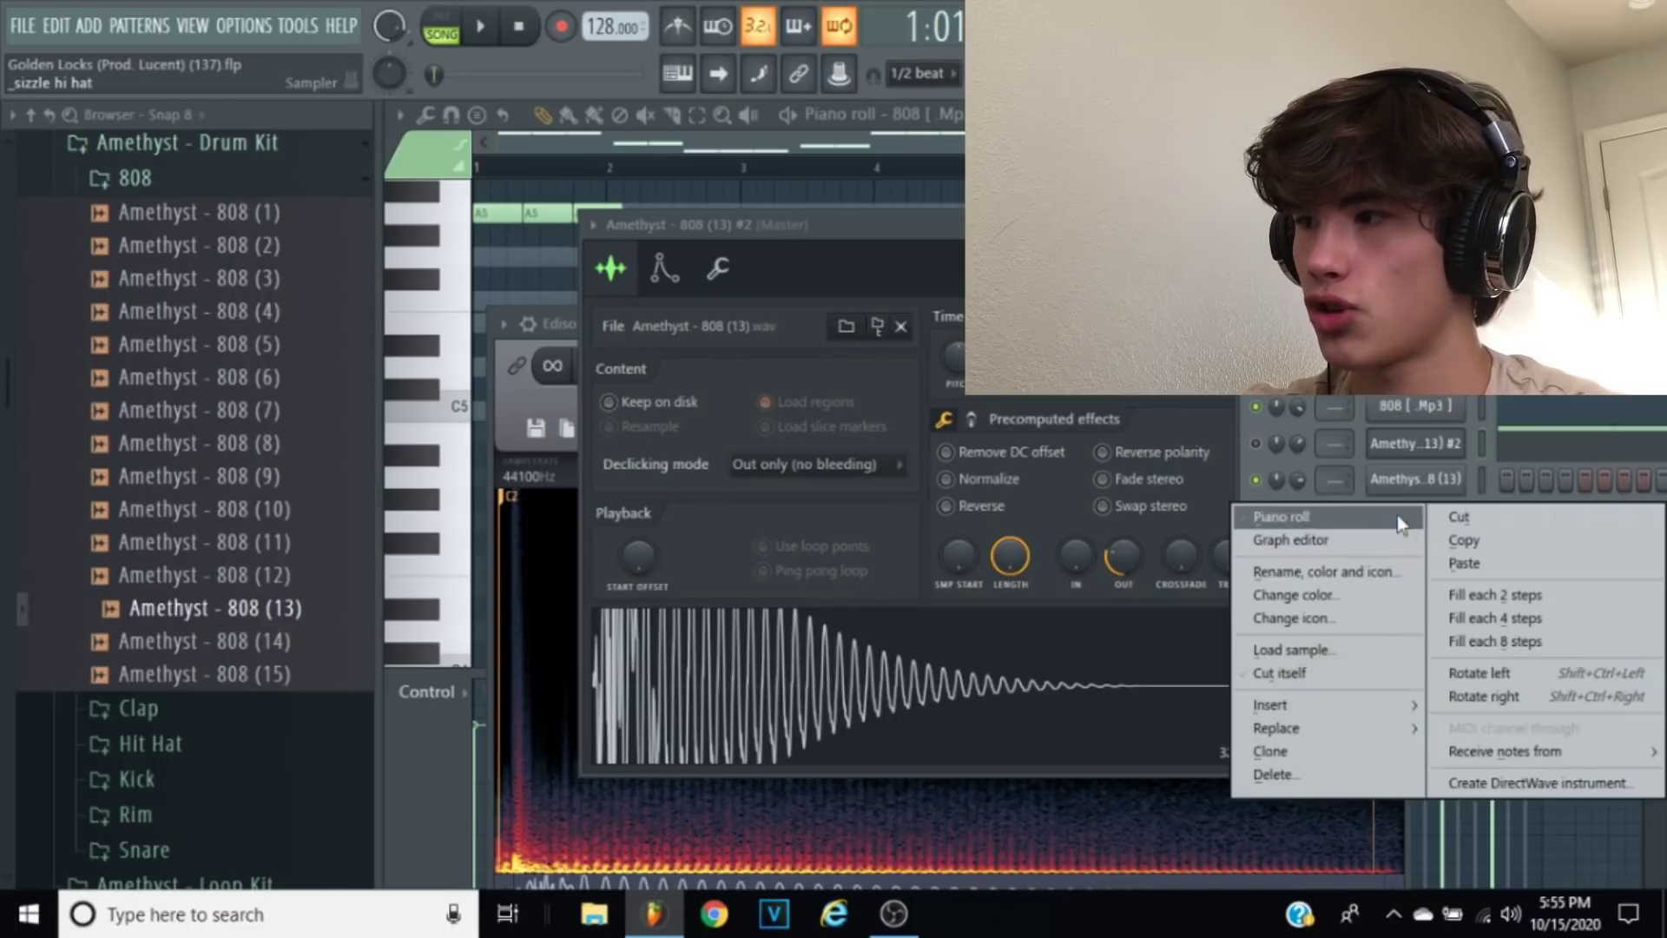
click(1289, 749)
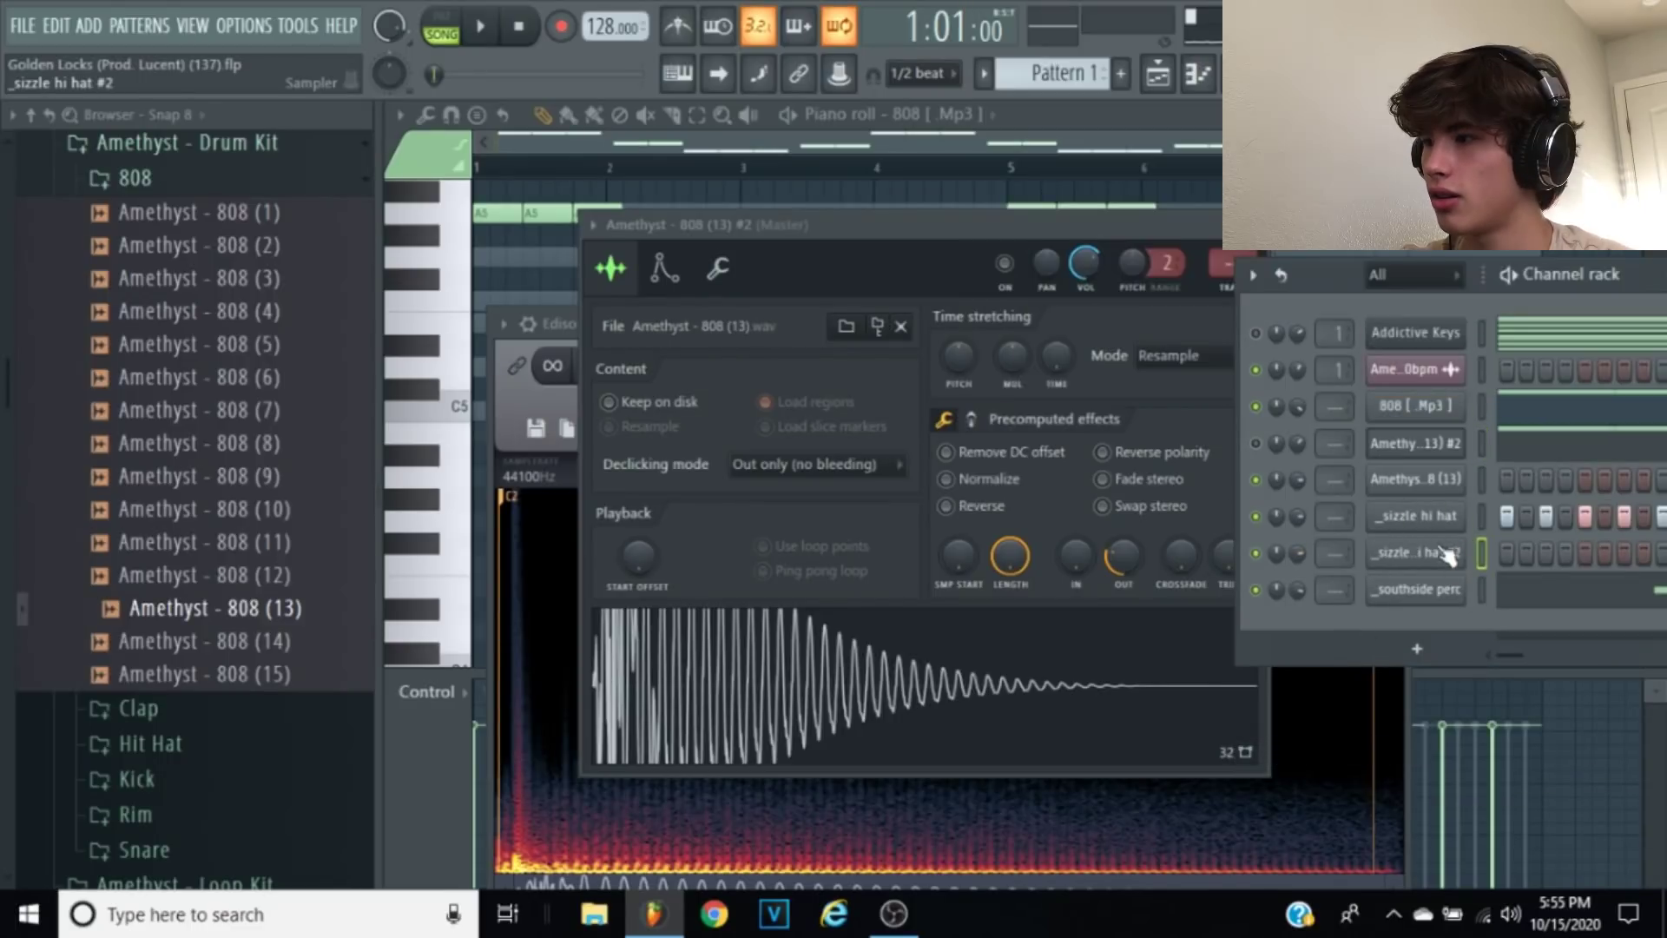
right_click(1451, 553)
click(1525, 632)
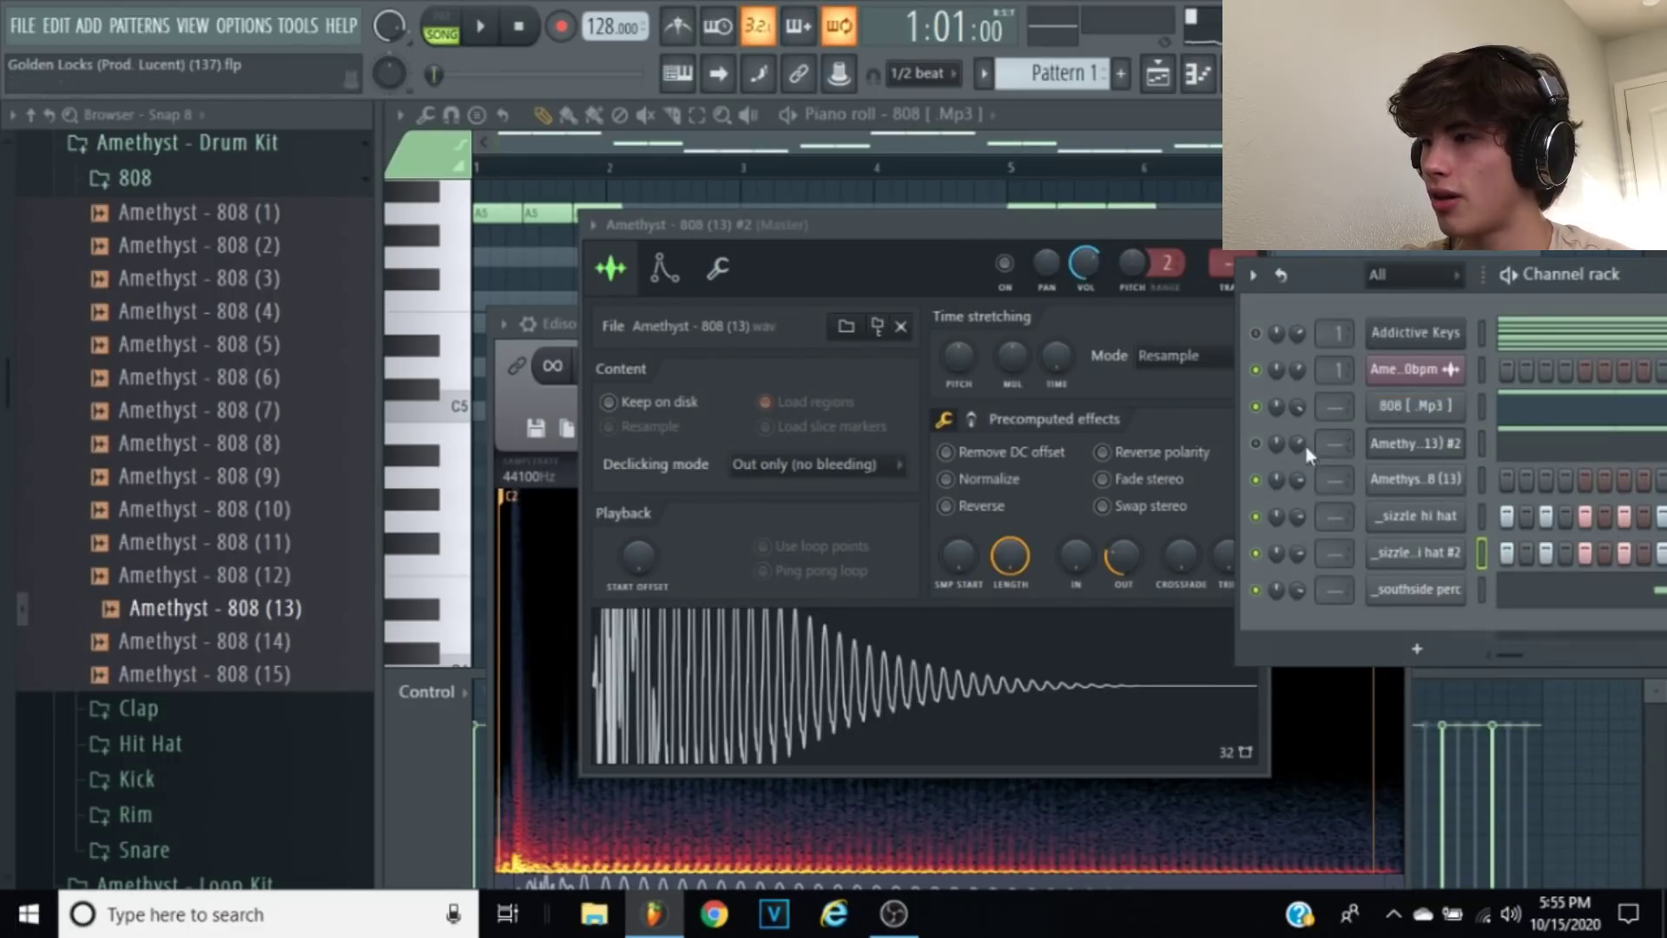
Step: Clear the 808 [ .Mp3 ] channel's old notes and start a new bassline with D5 at bar 1, followed by A5 and B5 in bar 2
right_click(1401, 422)
click(1316, 274)
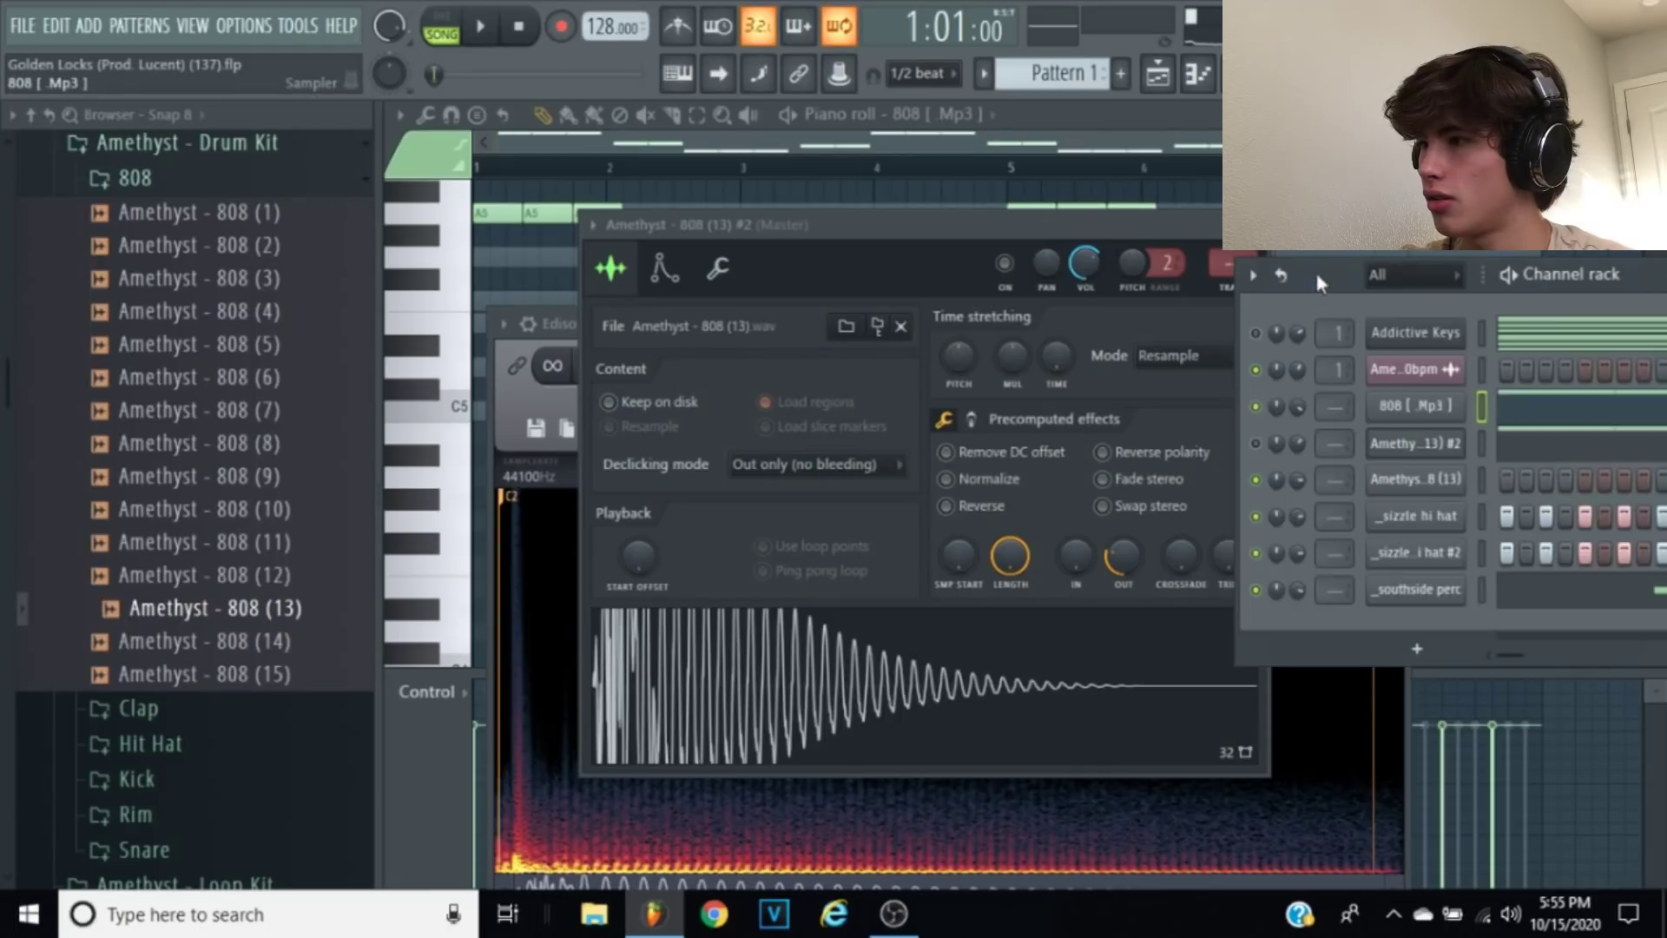
right_click(1434, 415)
click(1325, 260)
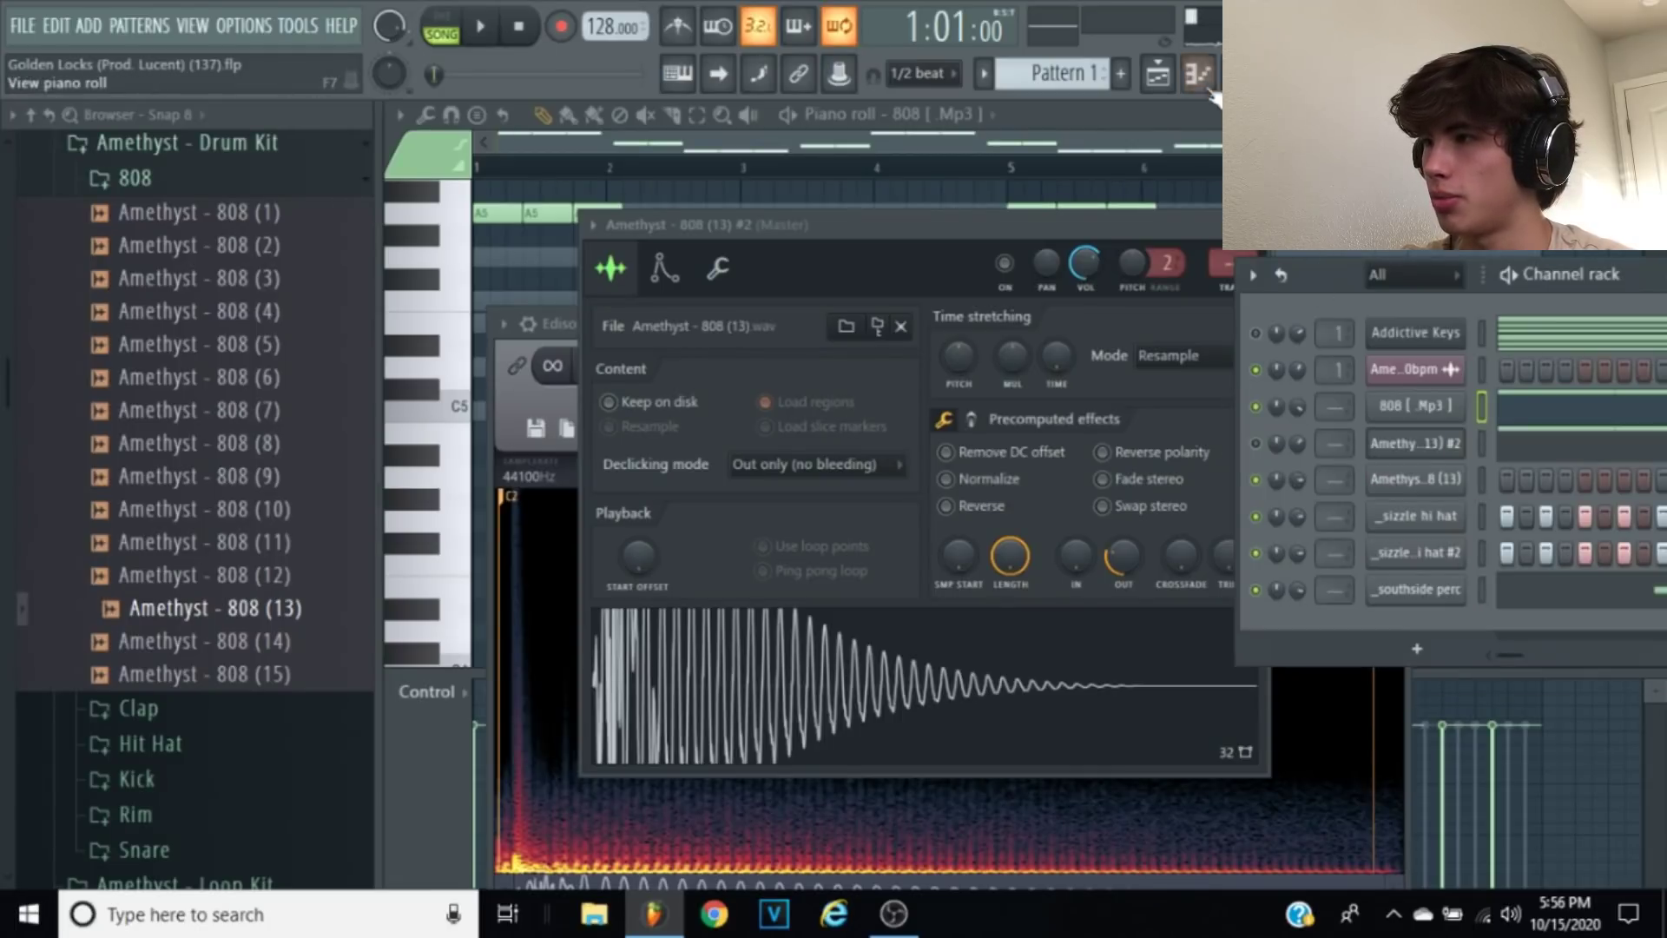
click(1341, 234)
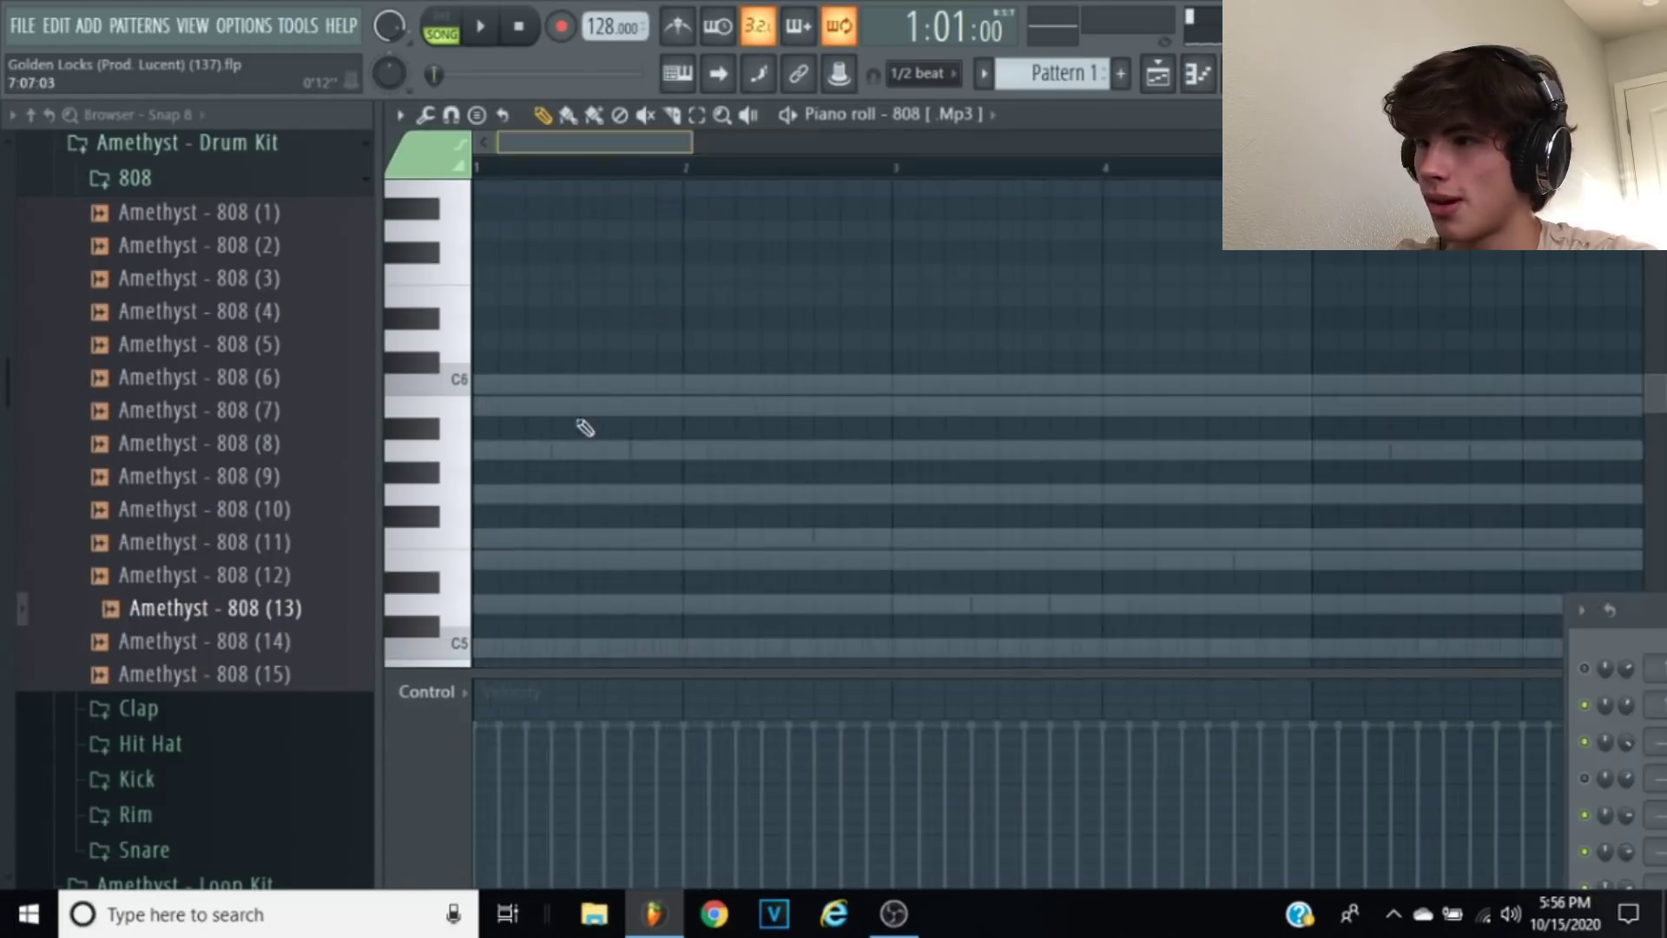
scroll(586, 427, up, 3)
scroll(621, 439, down, 2)
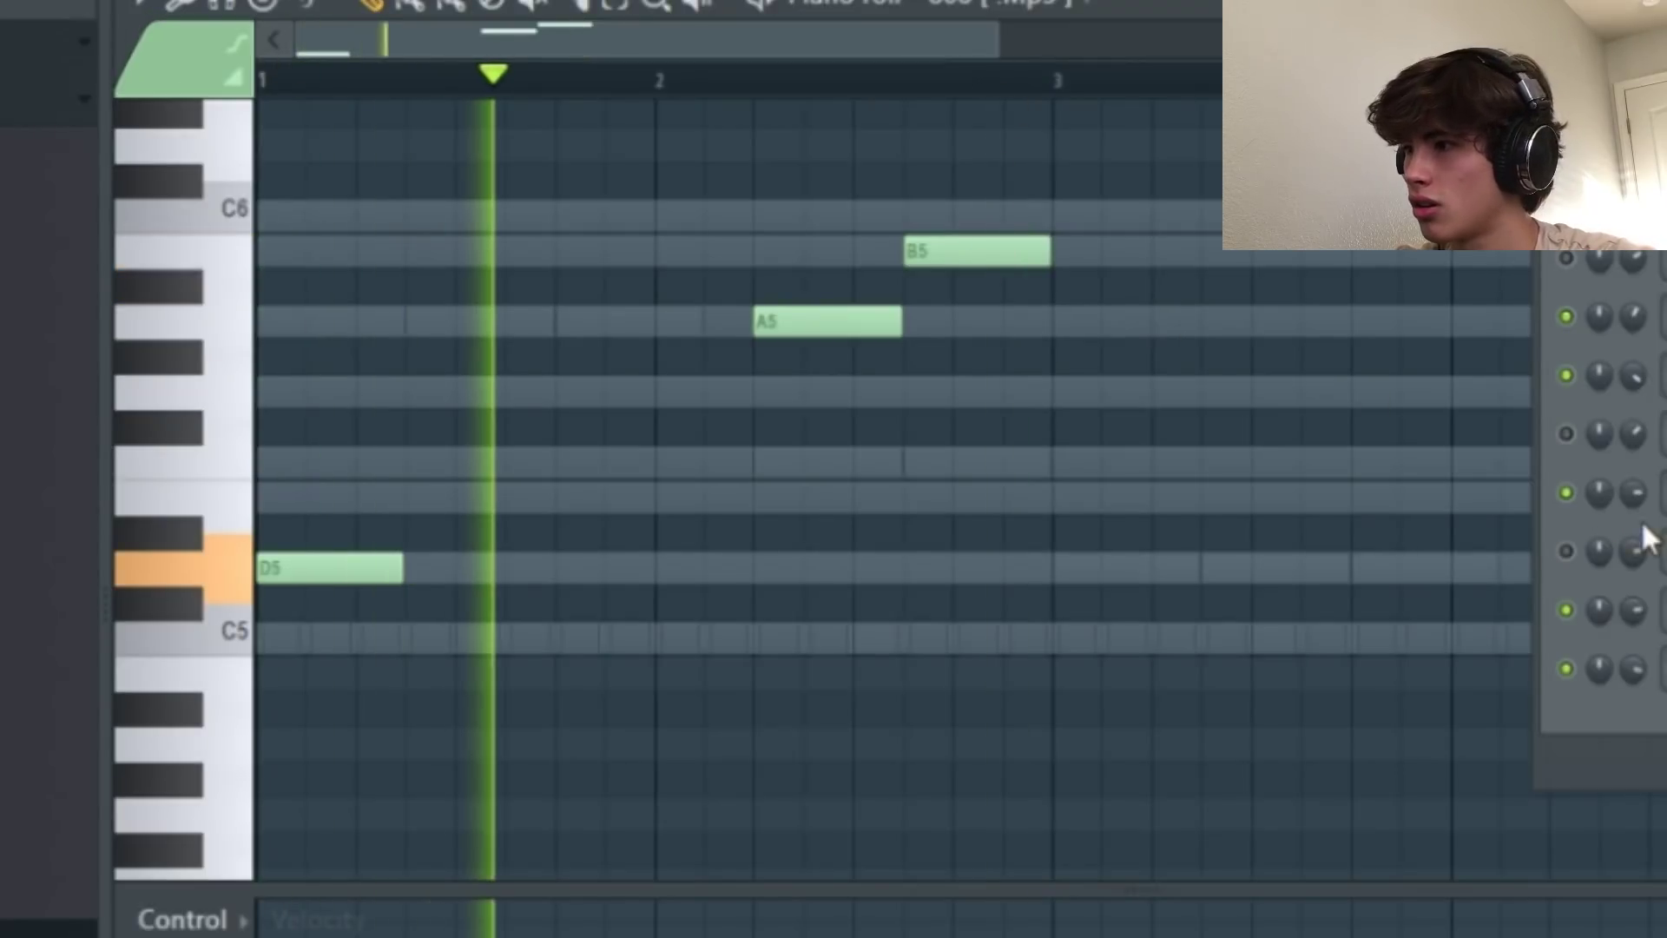
Step: Add a short D6 note at the end of bar 2, three short C5 notes in bar 3 and an E5 note in bar 4
click(1034, 215)
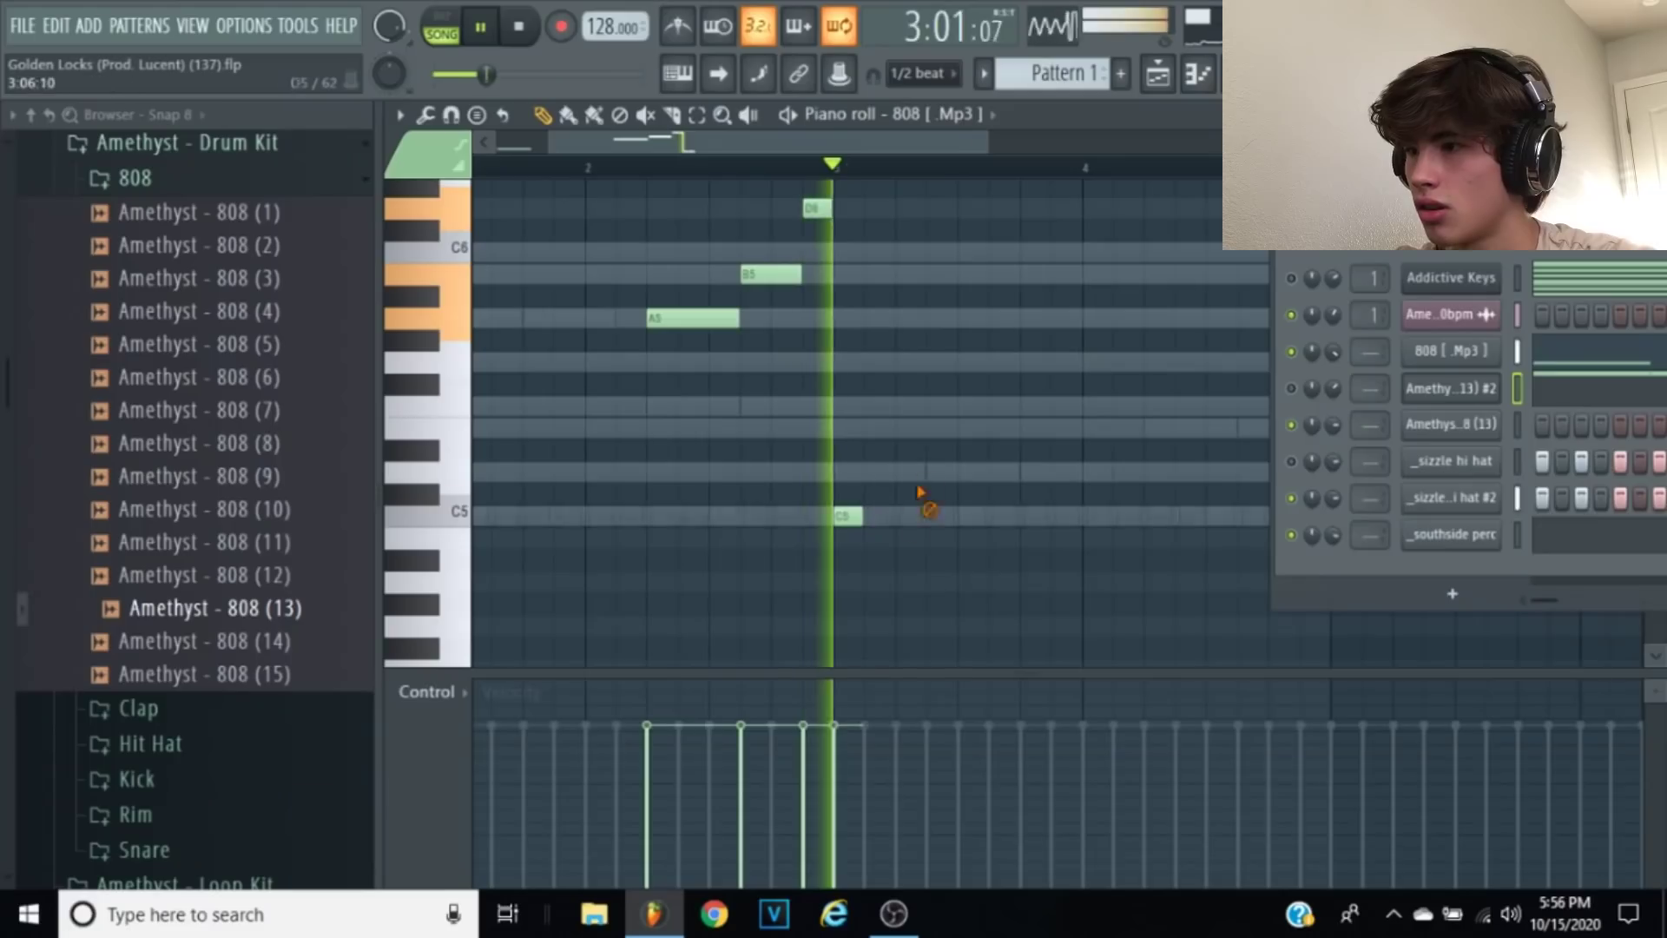
click(925, 514)
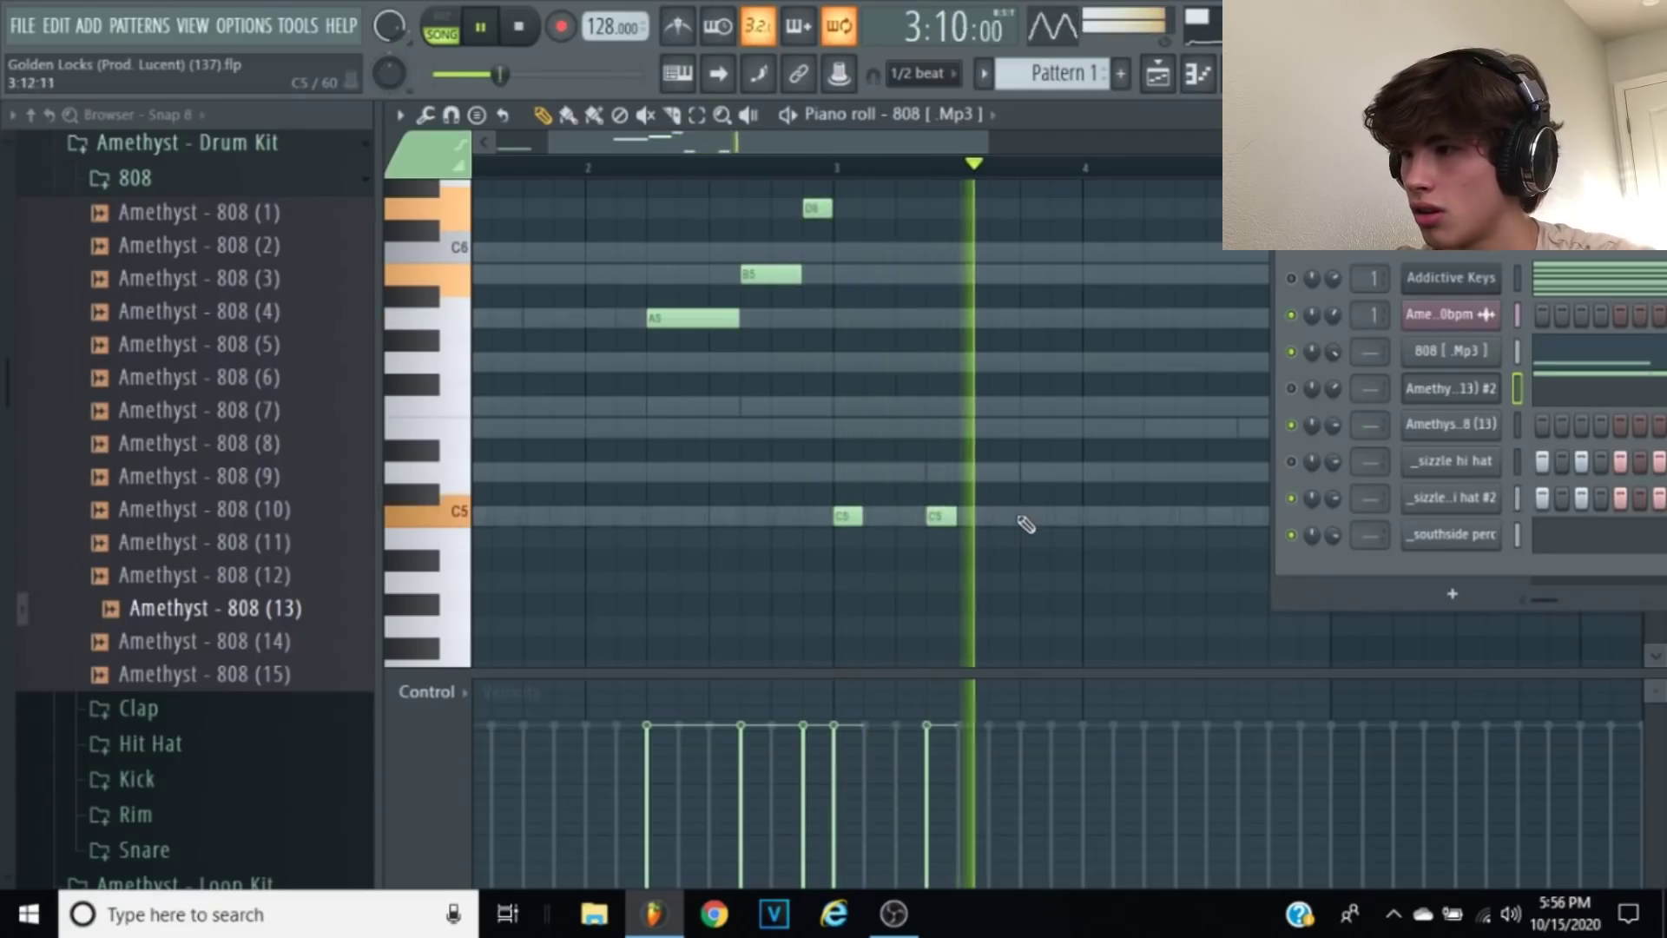
click(1029, 515)
click(1158, 427)
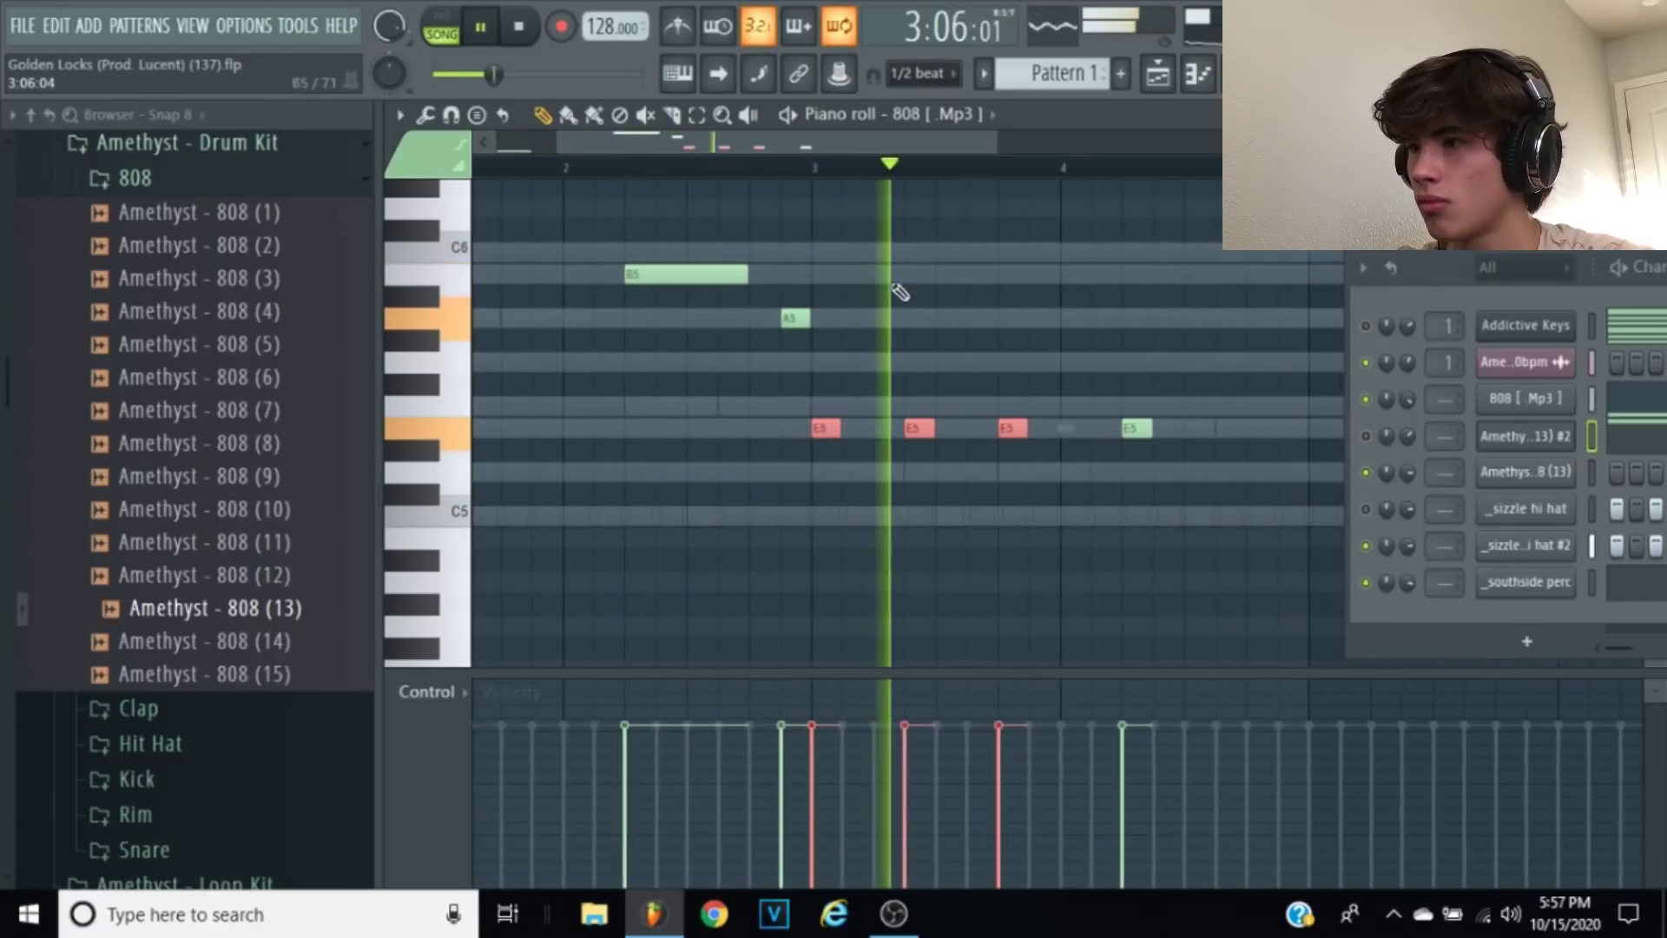
Step: Play from bar 3, delete the middle D5 note in that bar and repeat the four-bar bassline into bars 5 to 8
key(space)
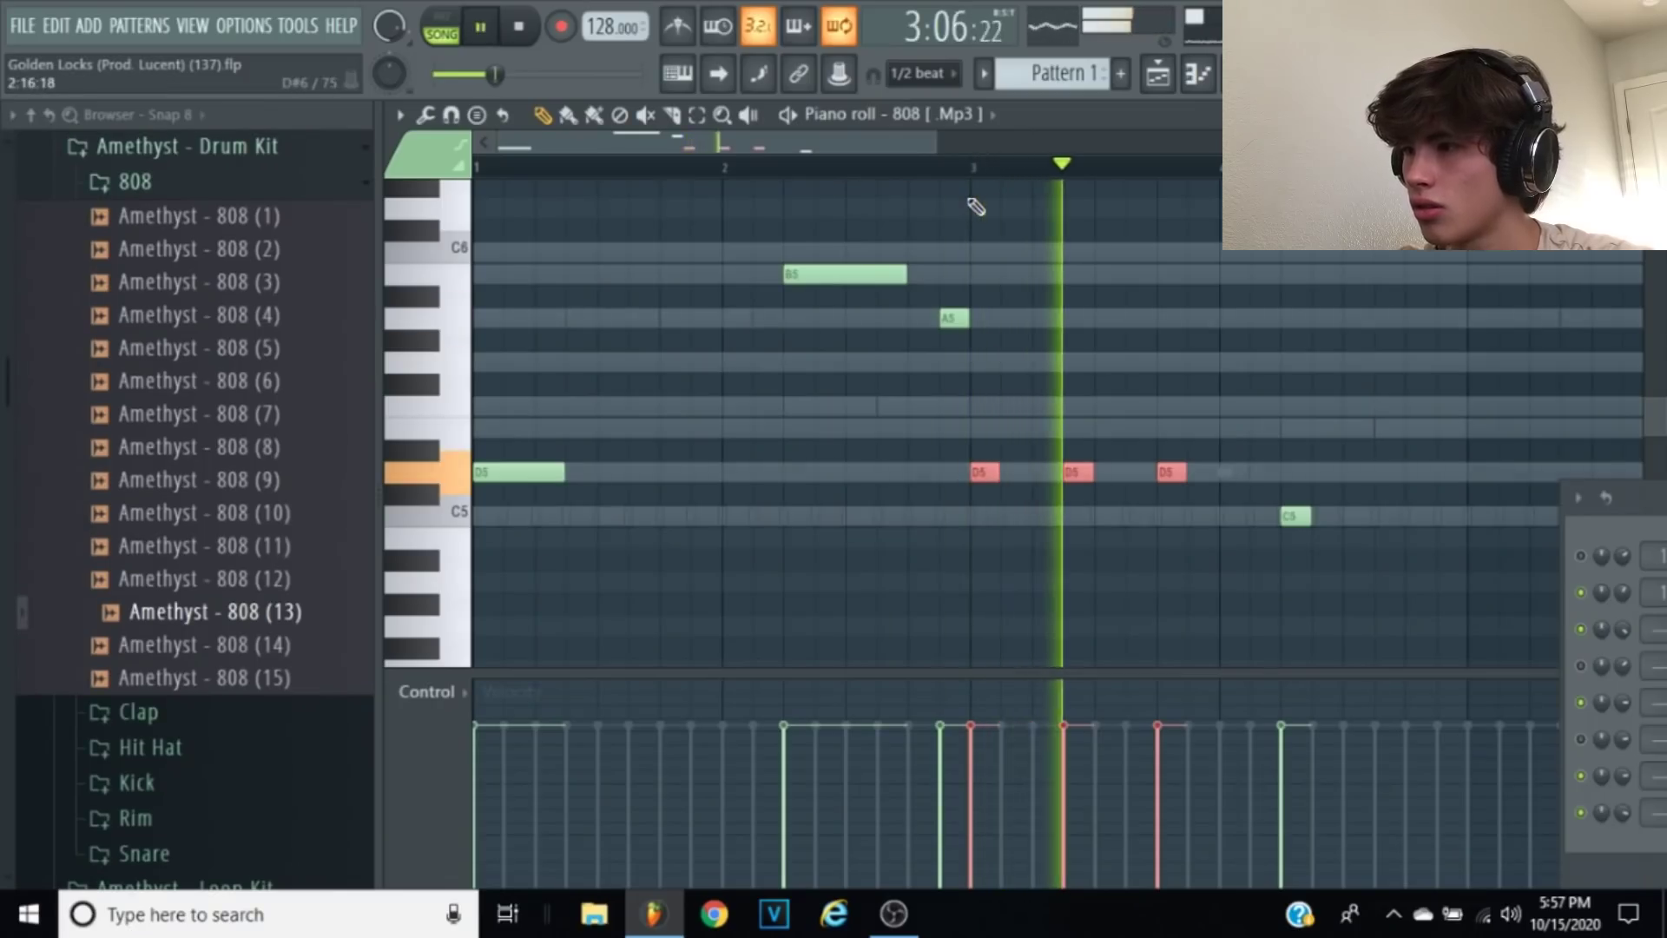
ctrl+click(1332, 341)
click(975, 170)
right_click(1081, 471)
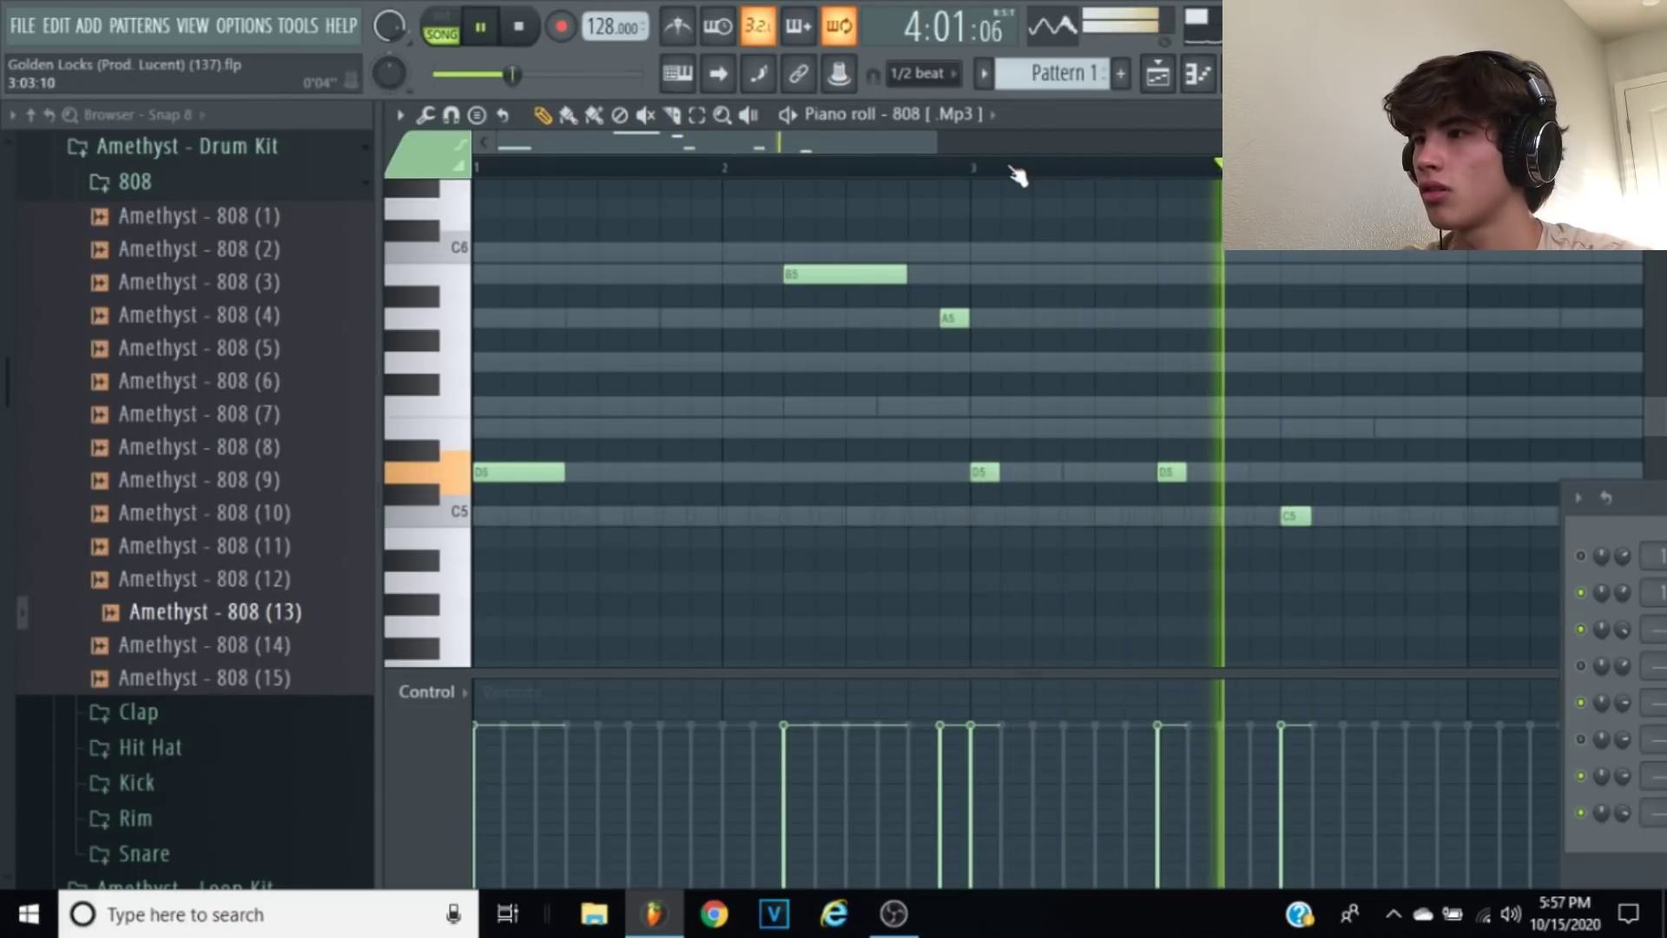
drag(904, 144, 938, 146)
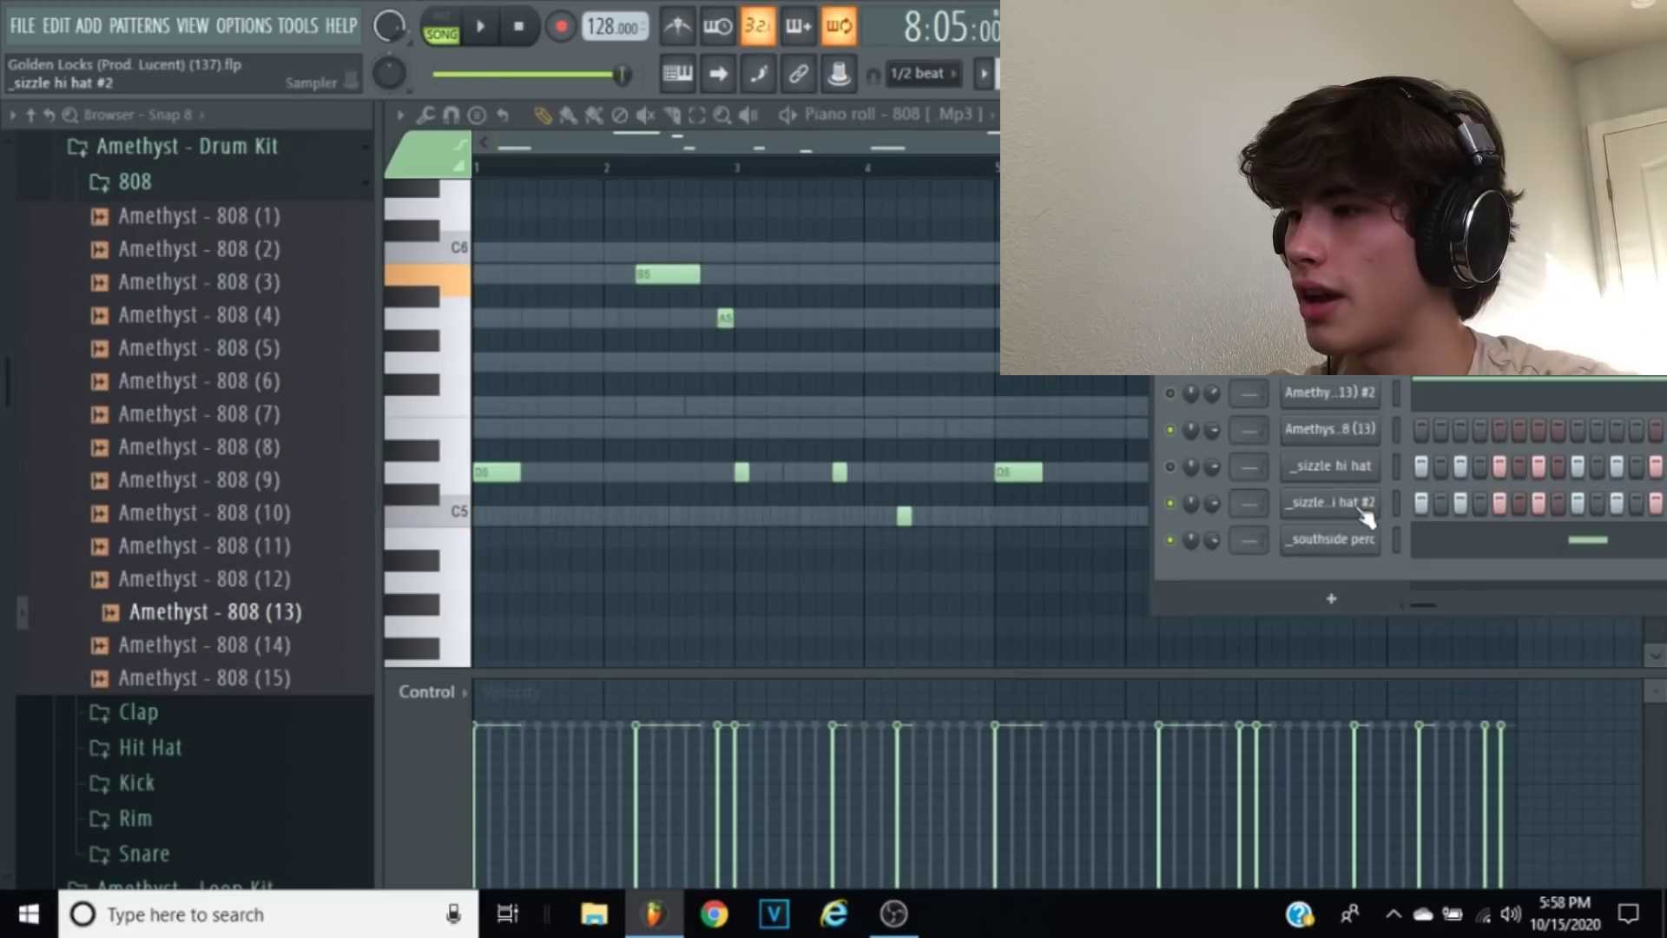
Step: Open the cloned _sizzle hi hat channel's notes in the piano roll
right_click(1389, 488)
click(1393, 492)
drag(1237, 228, 1657, 382)
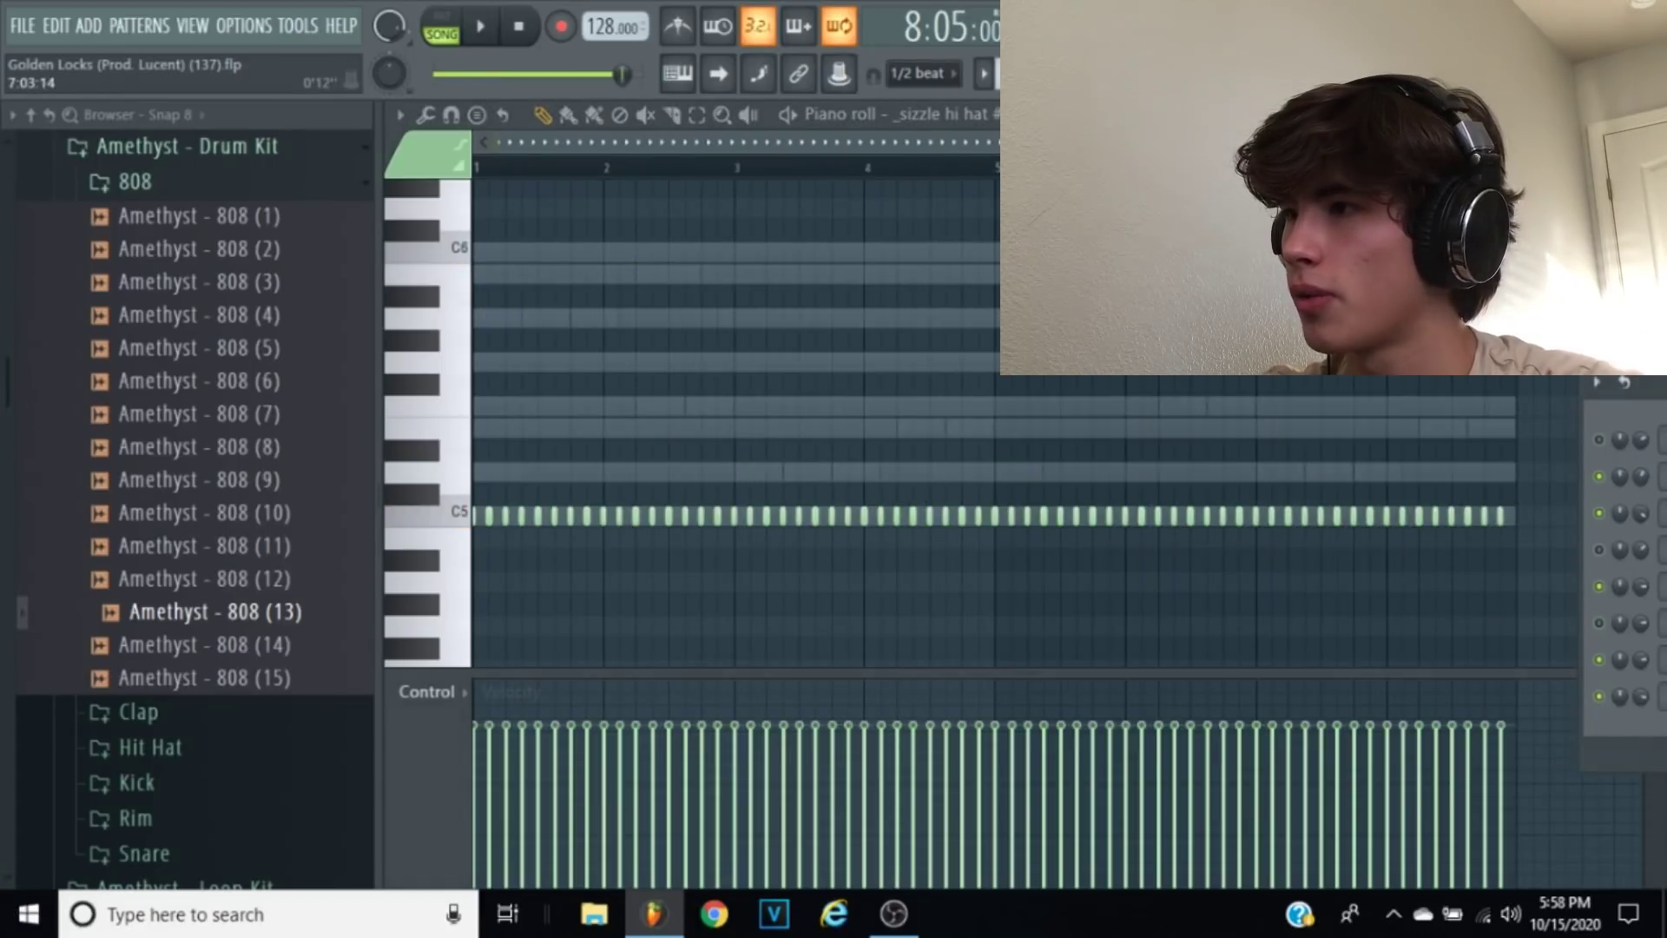
scroll(774, 253, up, 3)
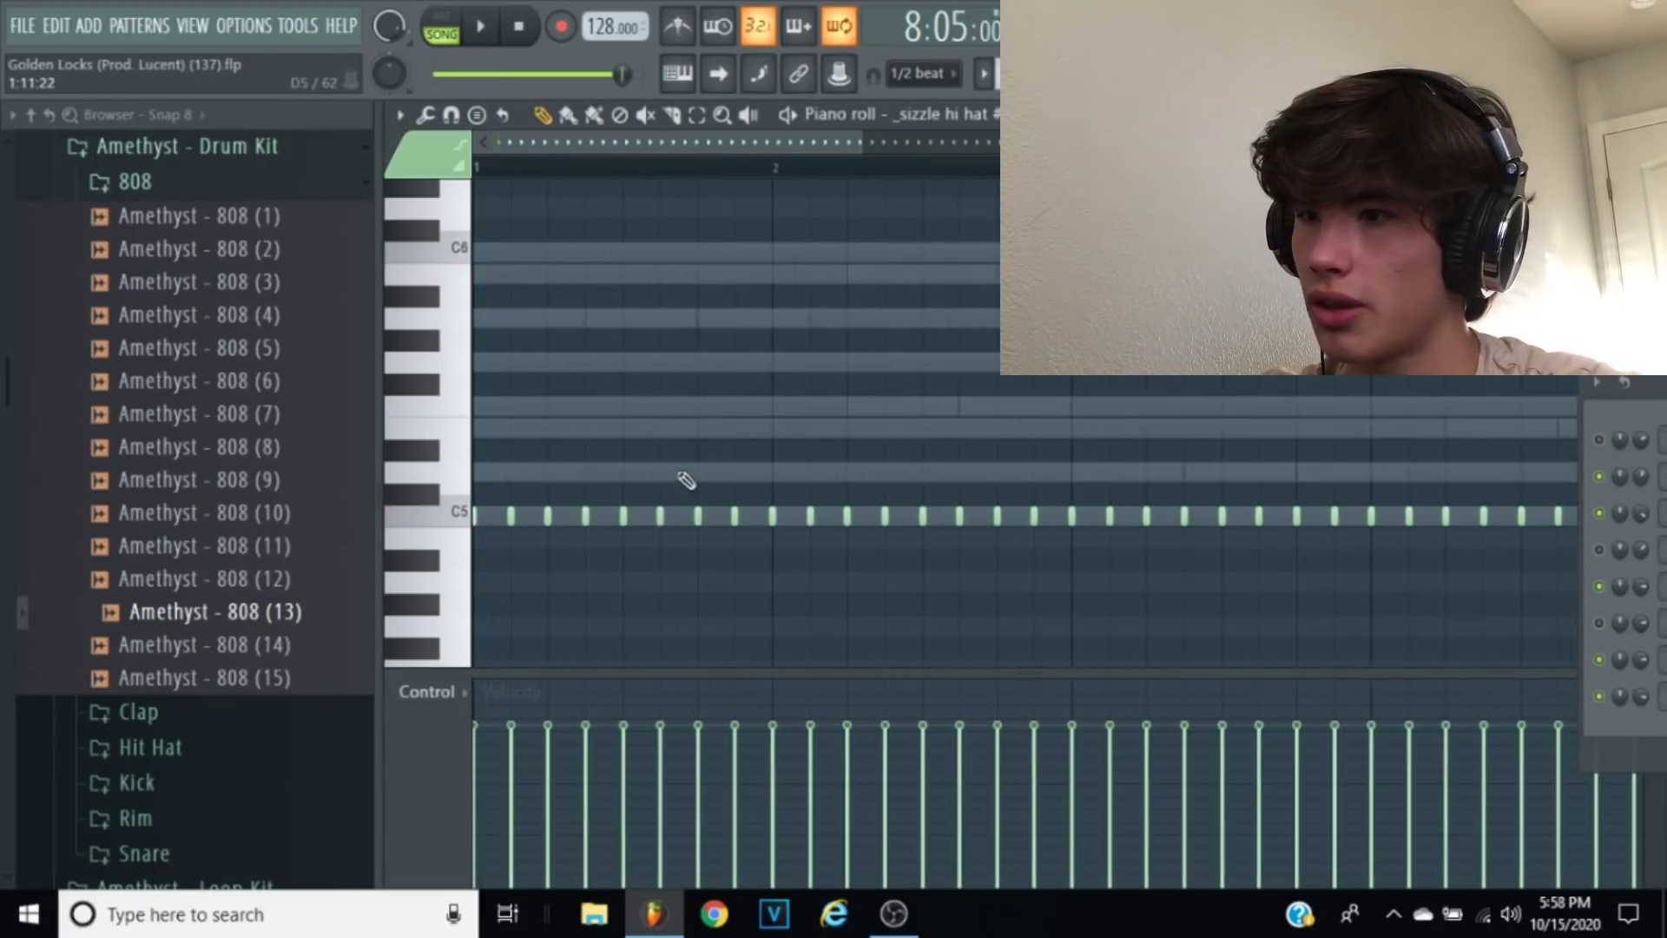
Step: Paint a 1/6-beat C5 hi-hat roll across the second beat of bar 1 and taper its velocities downward
drag(867, 143, 782, 231)
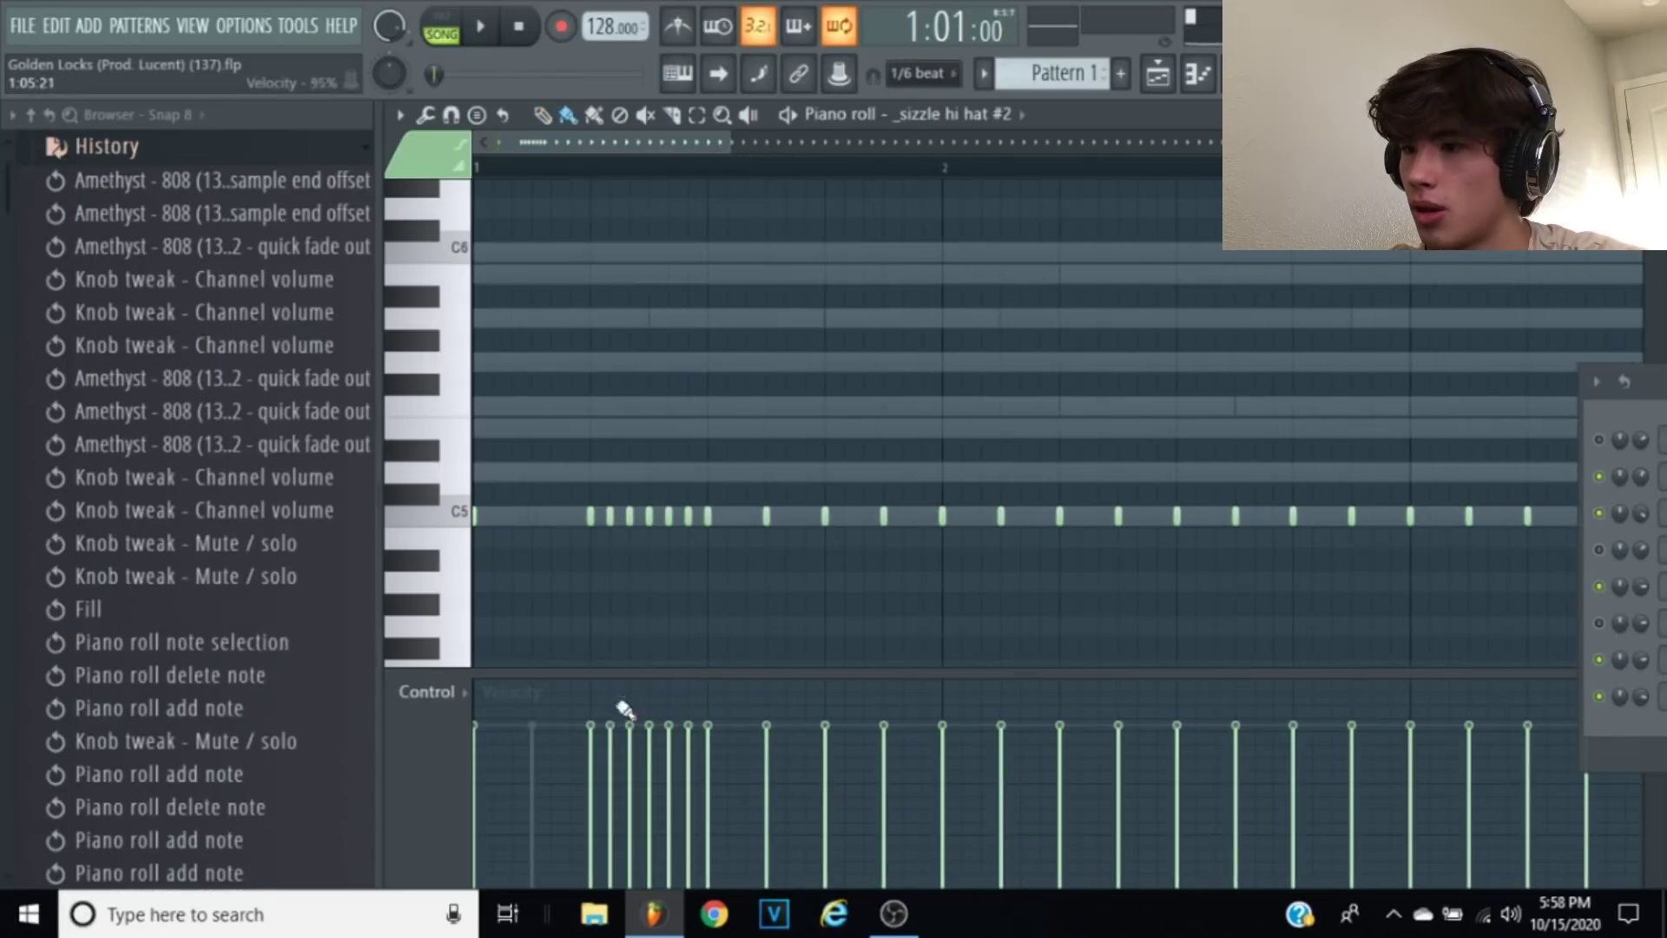
drag(597, 726, 597, 729)
mouse_move(737, 890)
mouse_down()
mouse_move(719, 895)
mouse_move(728, 908)
mouse_move(714, 898)
mouse_up()
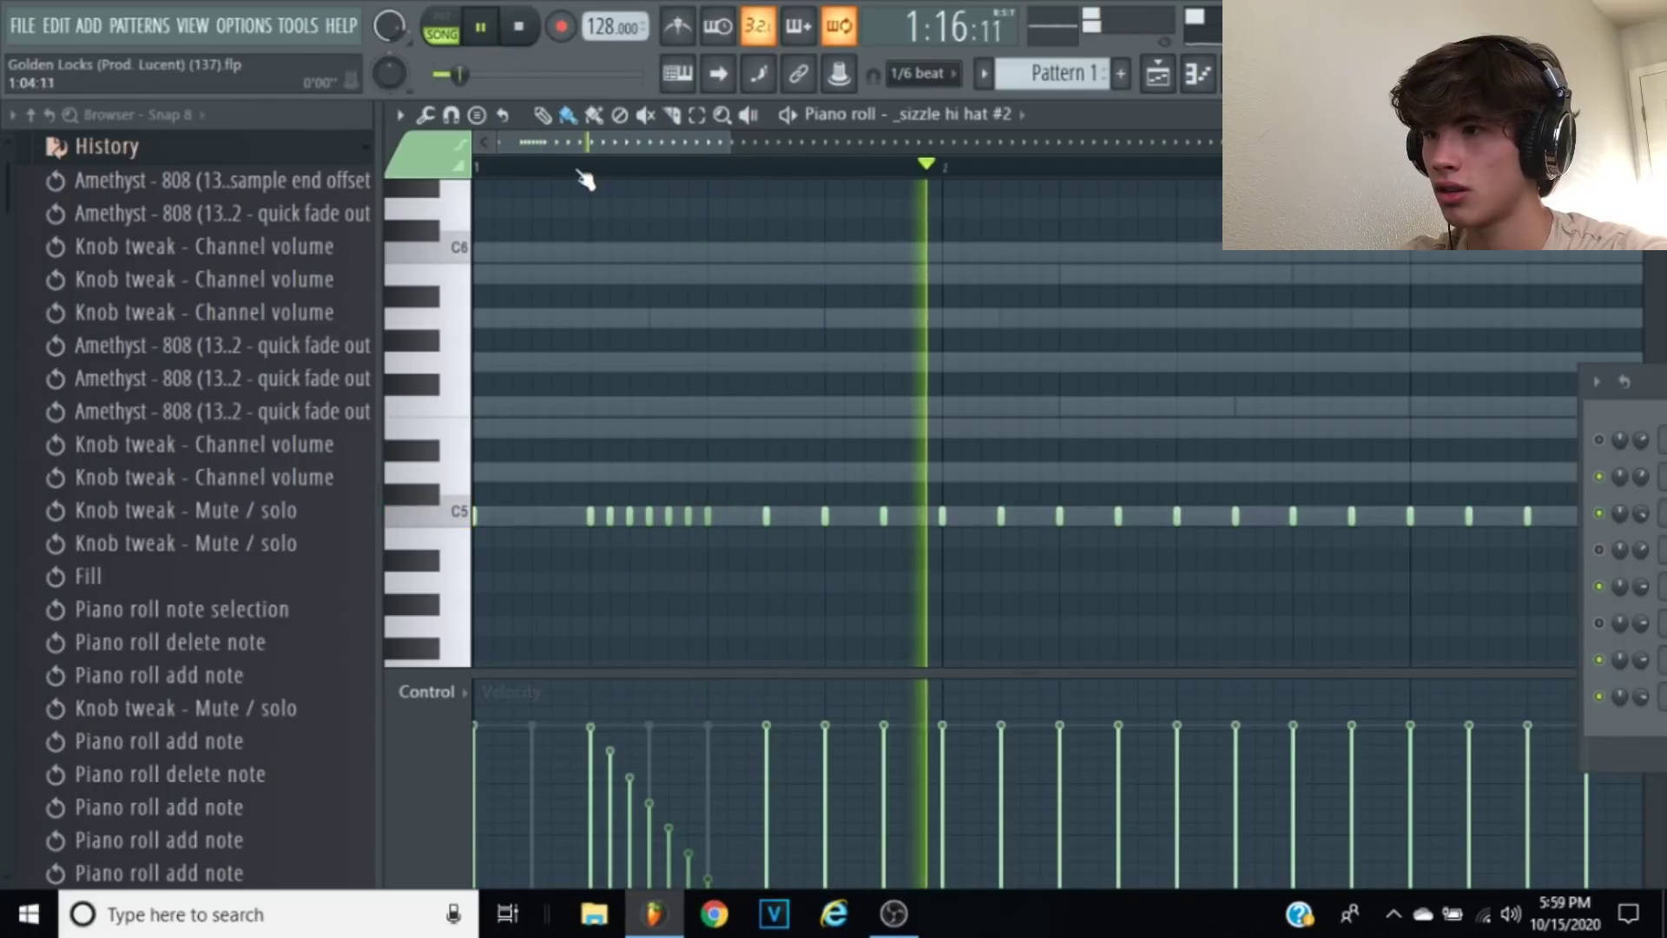
Step: Set the snap to 1/4 beat, delete the hi-hat hit midway through beat 3 of bar 1 and add a C#5 hit just after beat 4
click(924, 74)
key(space)
right_click(771, 513)
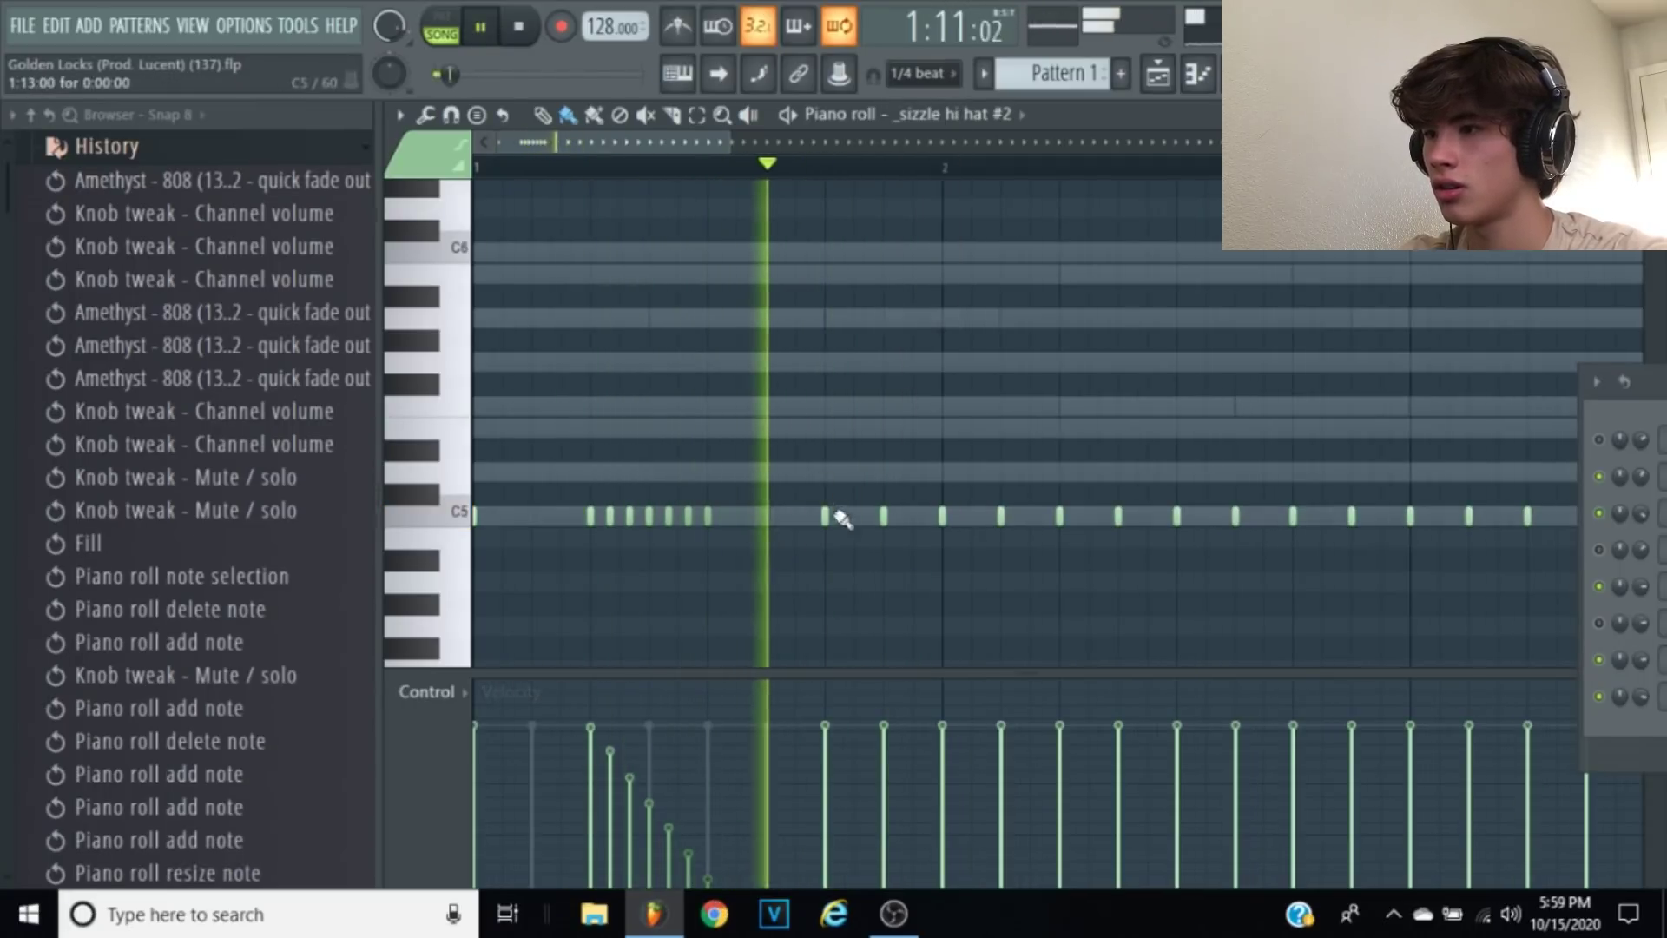
click(858, 498)
right_click(855, 501)
click(856, 496)
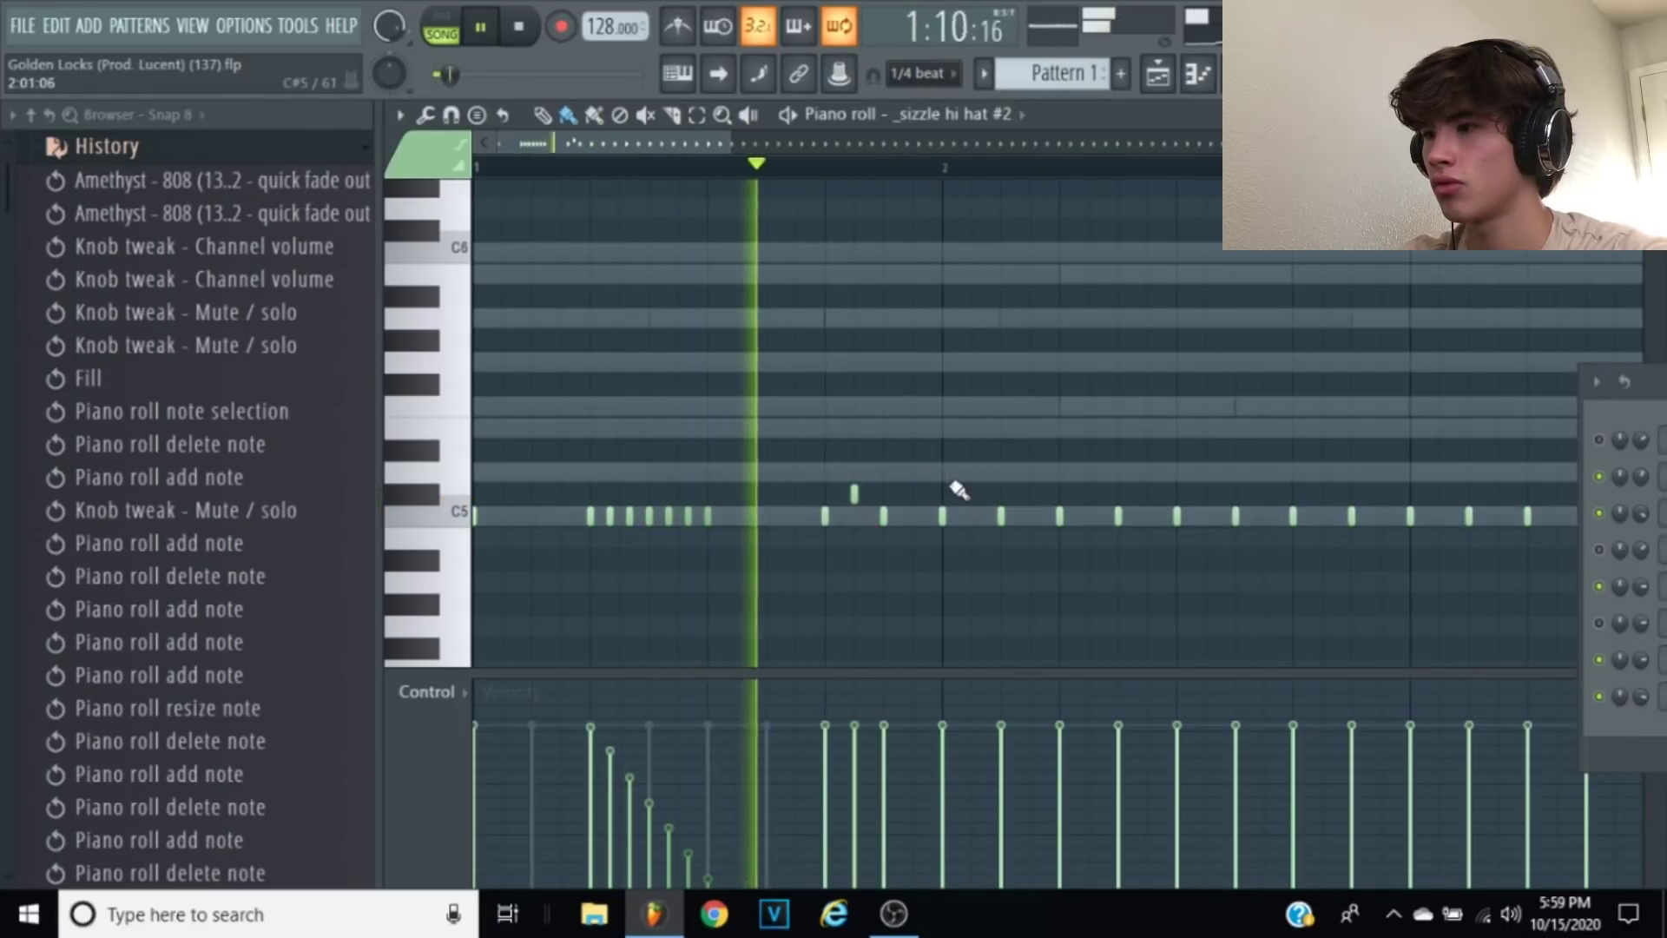
Step: Delete the two hi-hat hits in bar 2's first beat, try a C#5 hit on its offbeat and replace it with C5
right_click(1004, 519)
key(space)
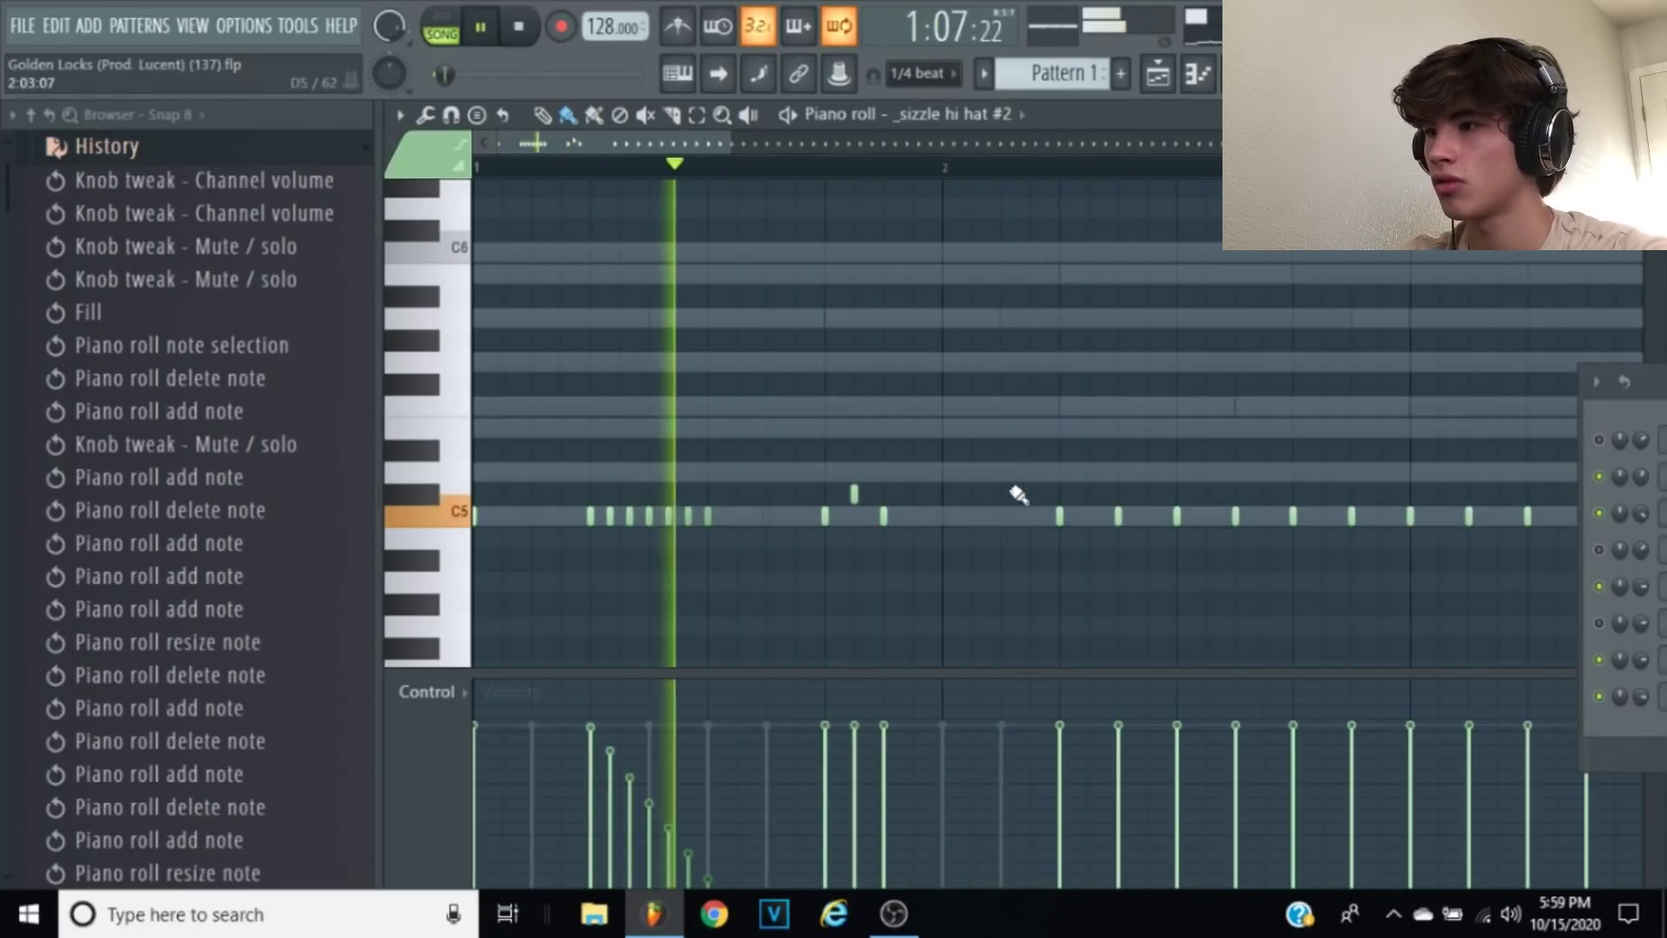
click(1003, 494)
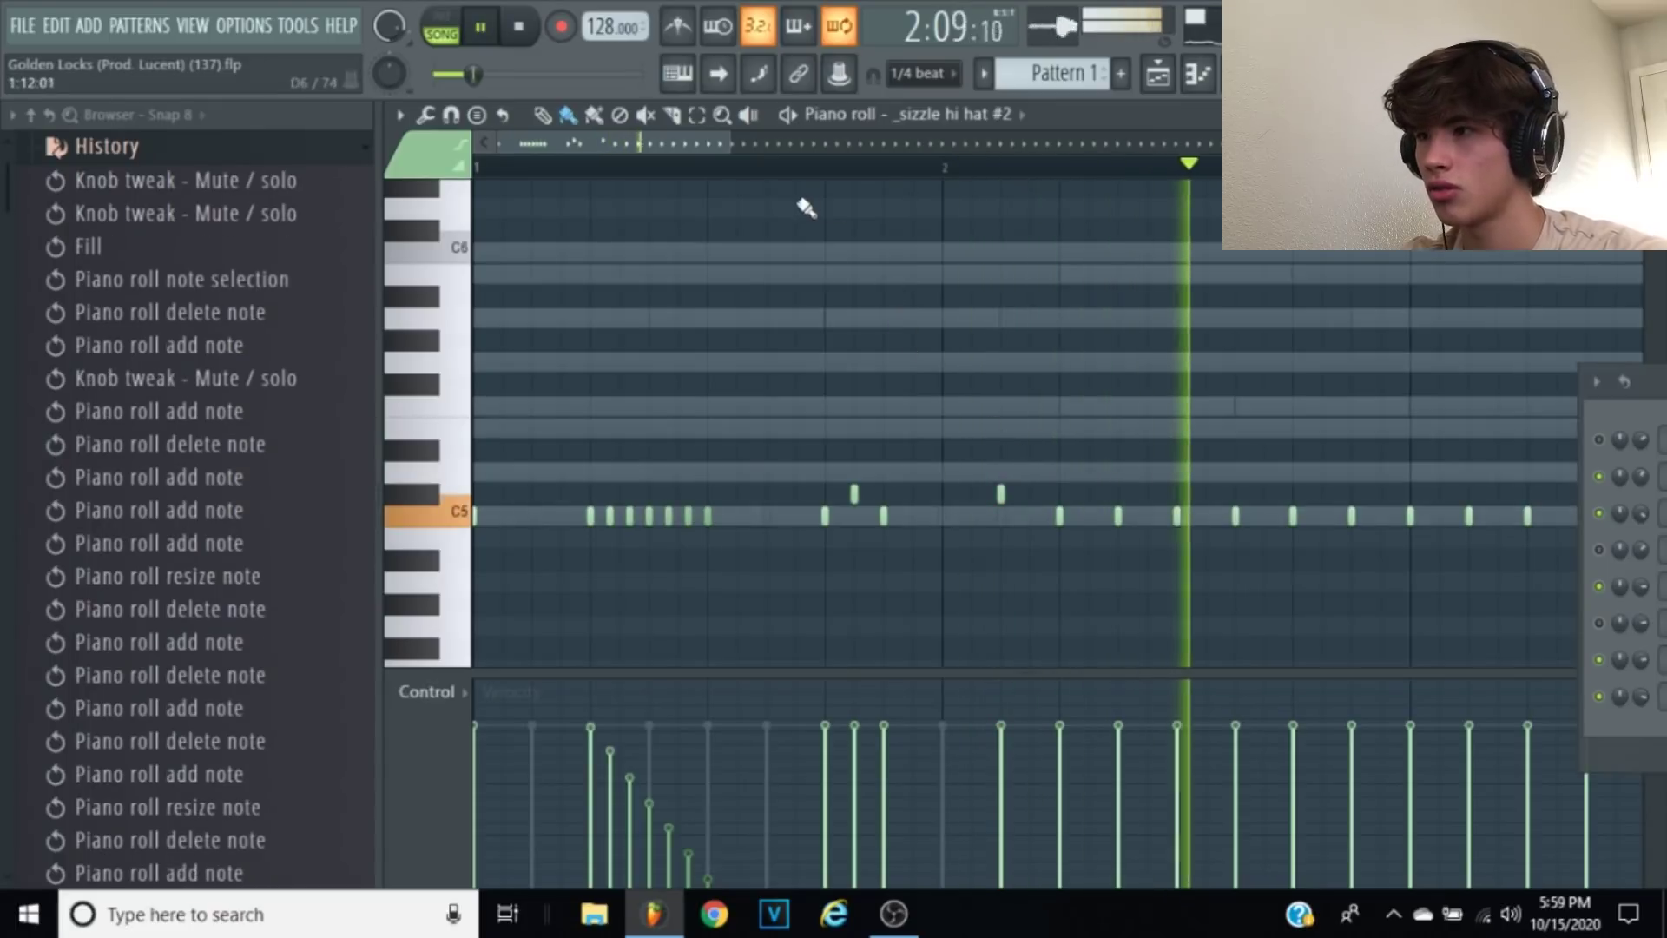
right_click(1002, 495)
click(1003, 517)
key(space)
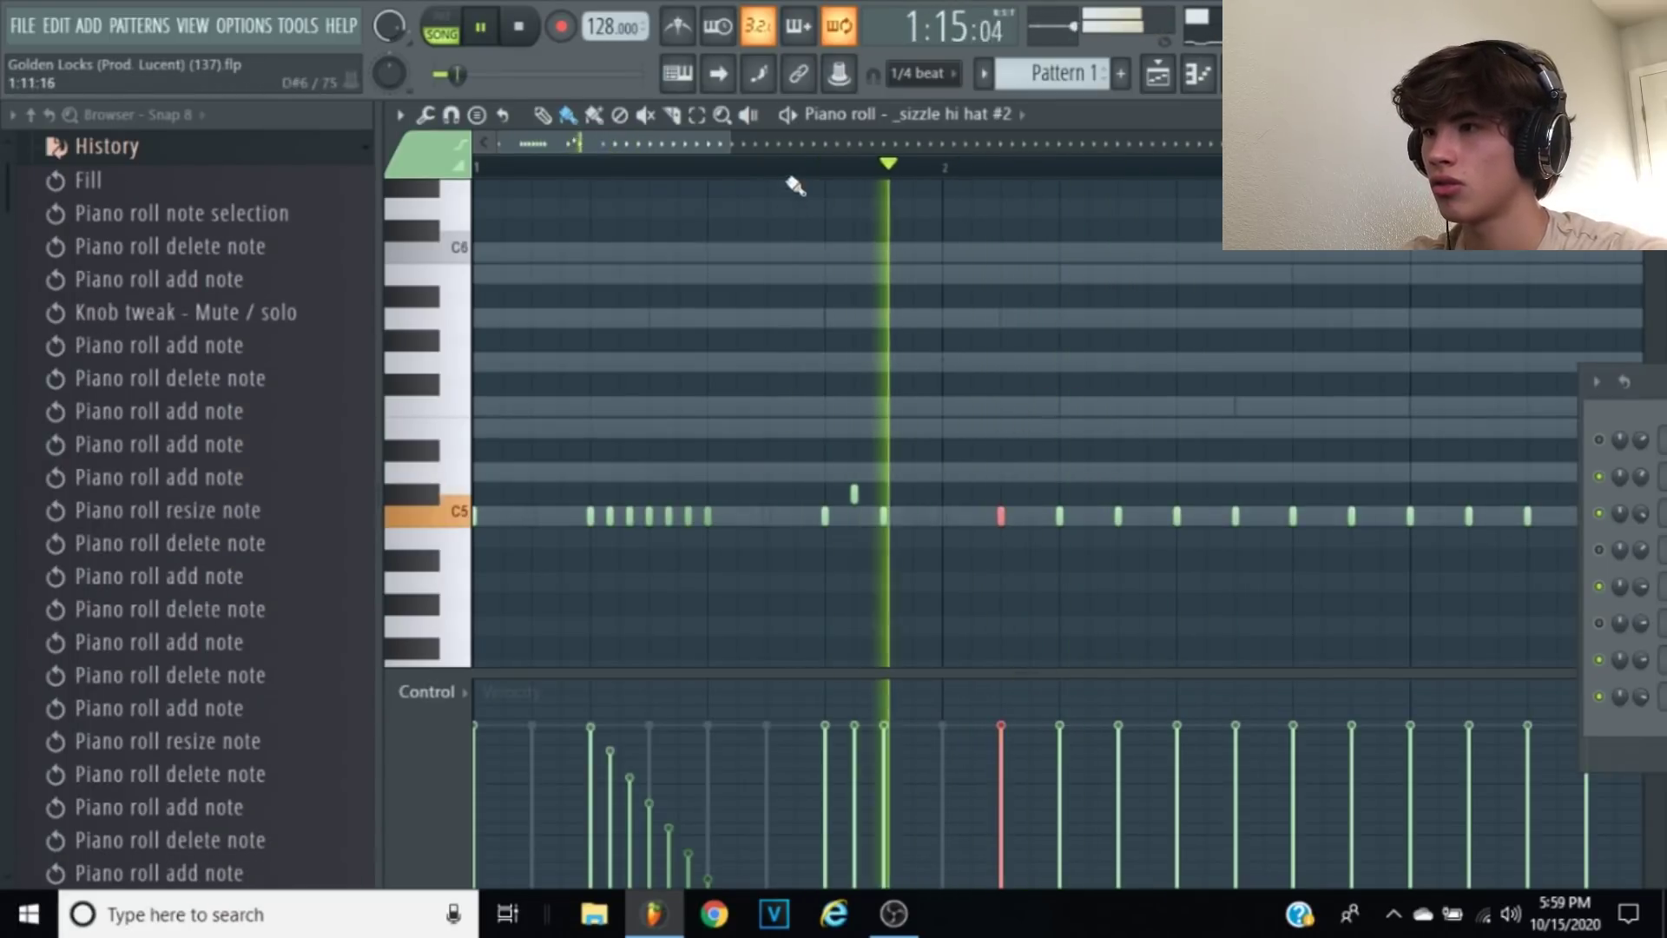
Step: Play from bar 3, delete the hi-hat hit midway through beat 3 of bar 3 and add a C5 hit just after beat 4
drag(702, 146, 744, 148)
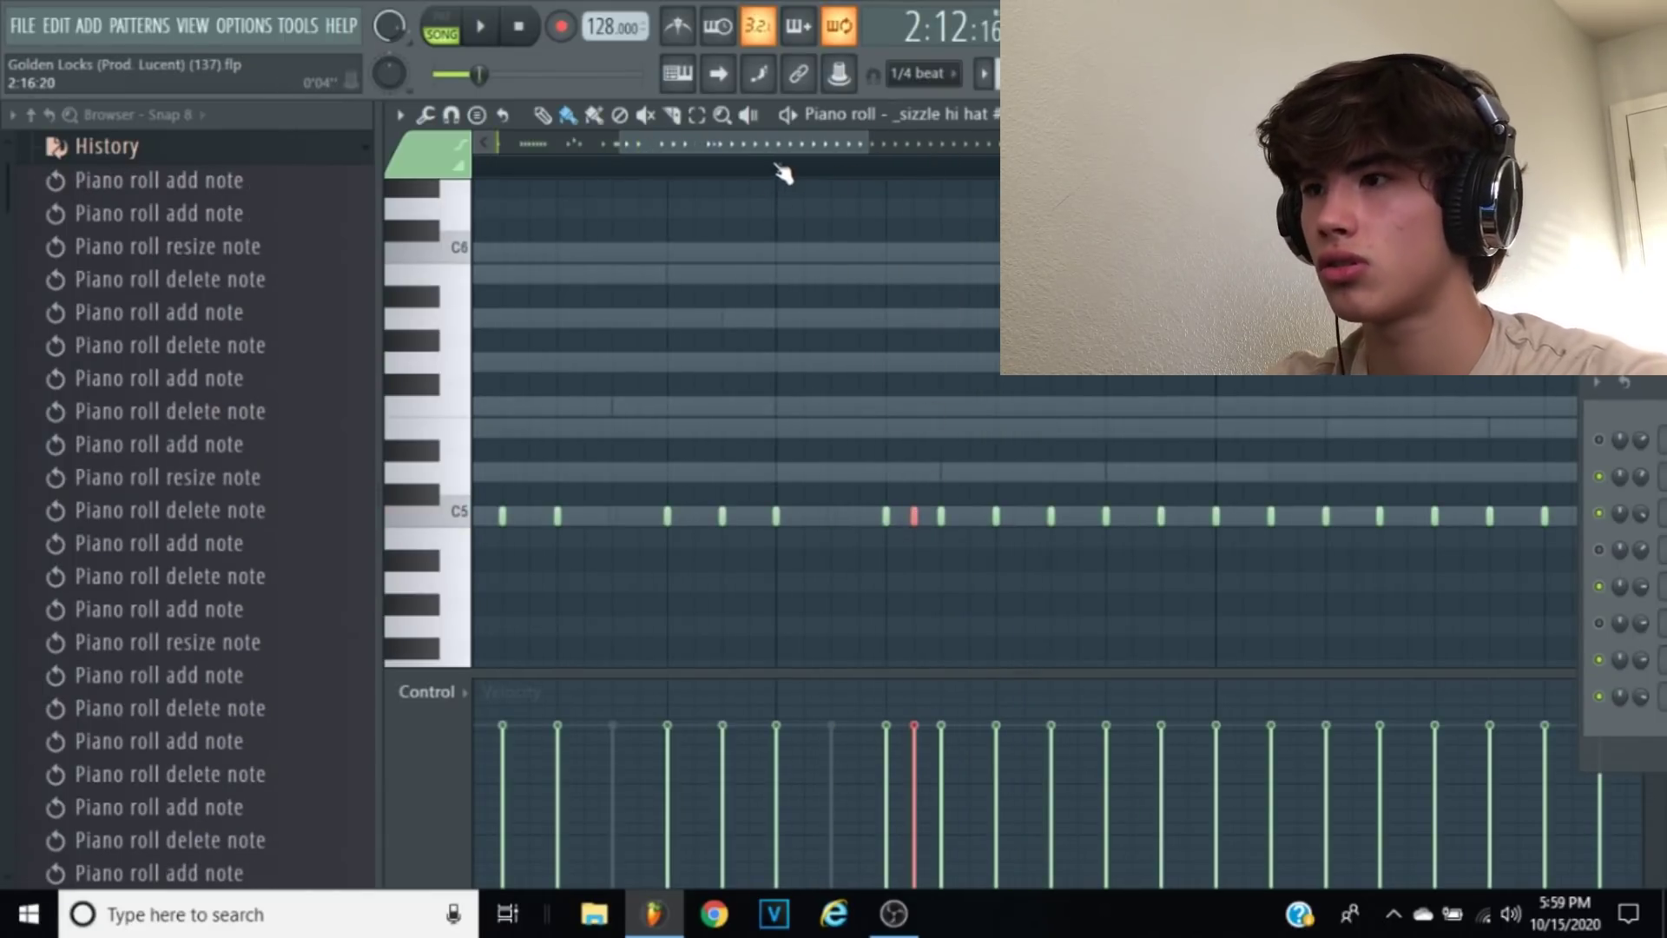
click(784, 169)
key(space)
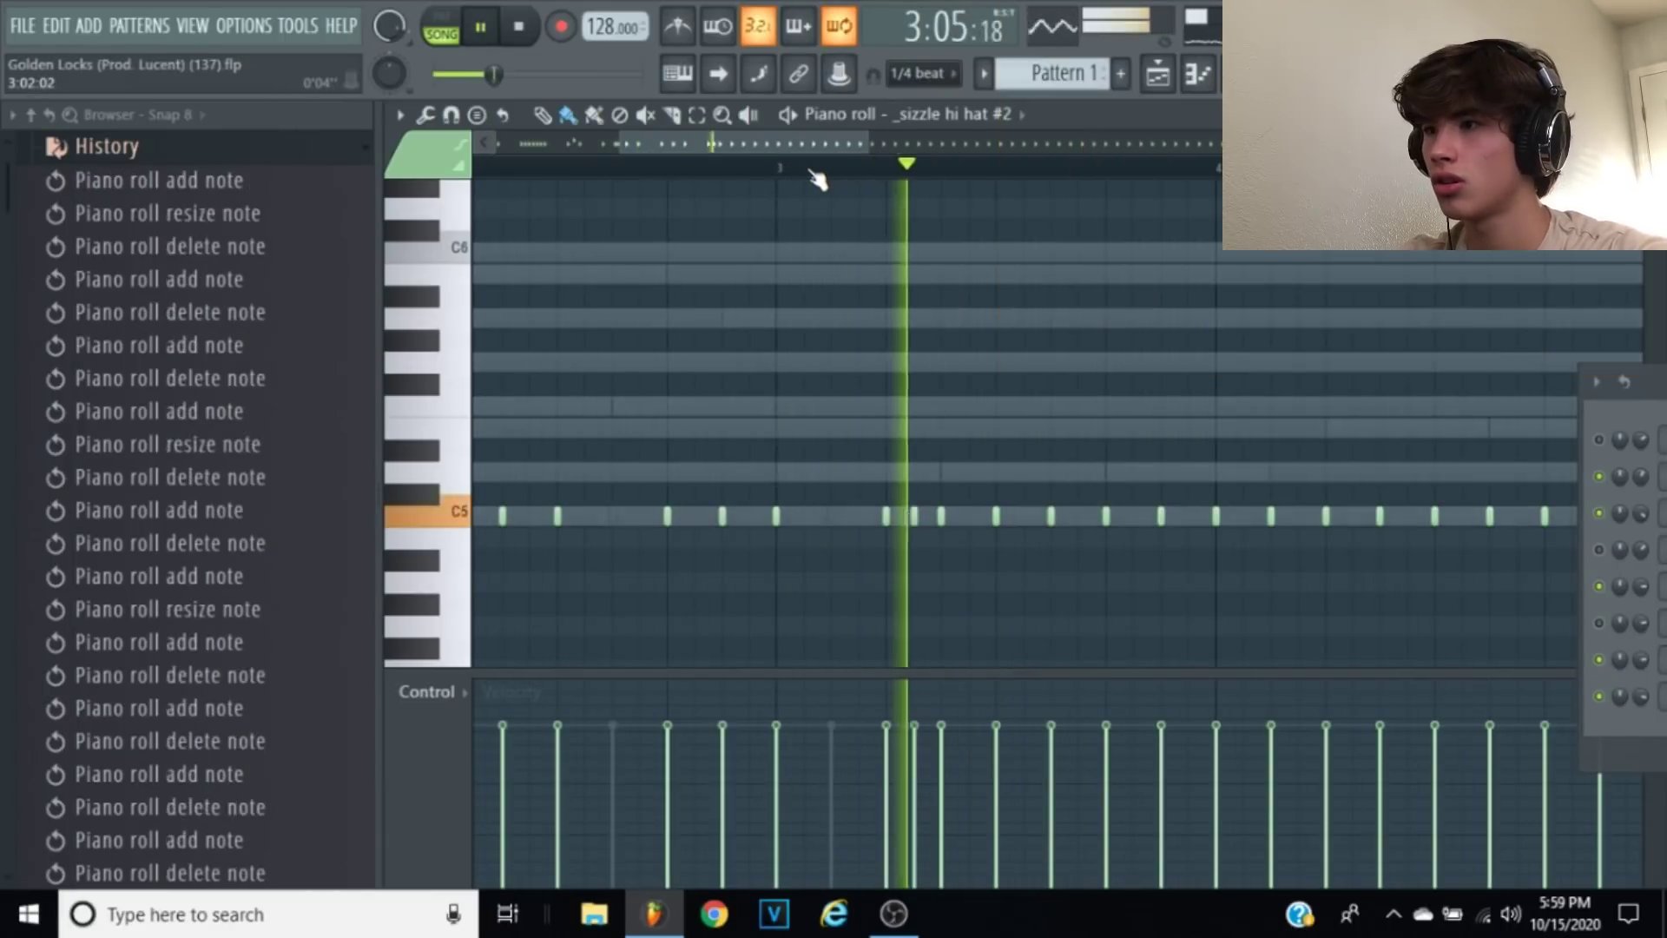
drag(820, 149, 830, 151)
click(838, 168)
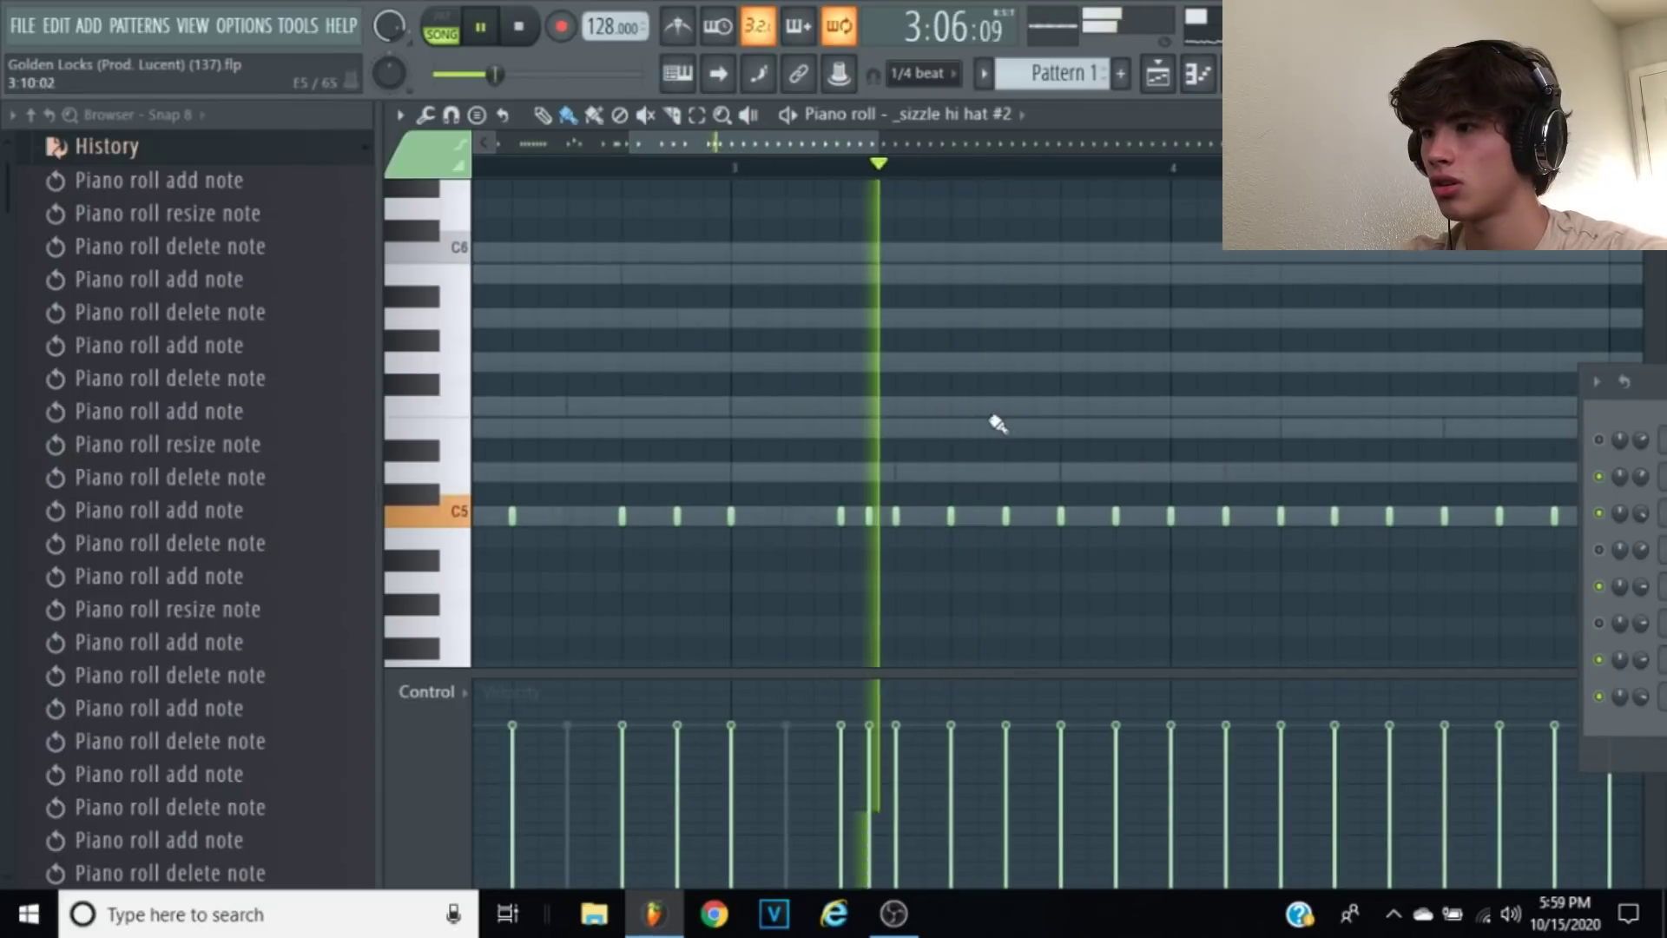
right_click(1005, 521)
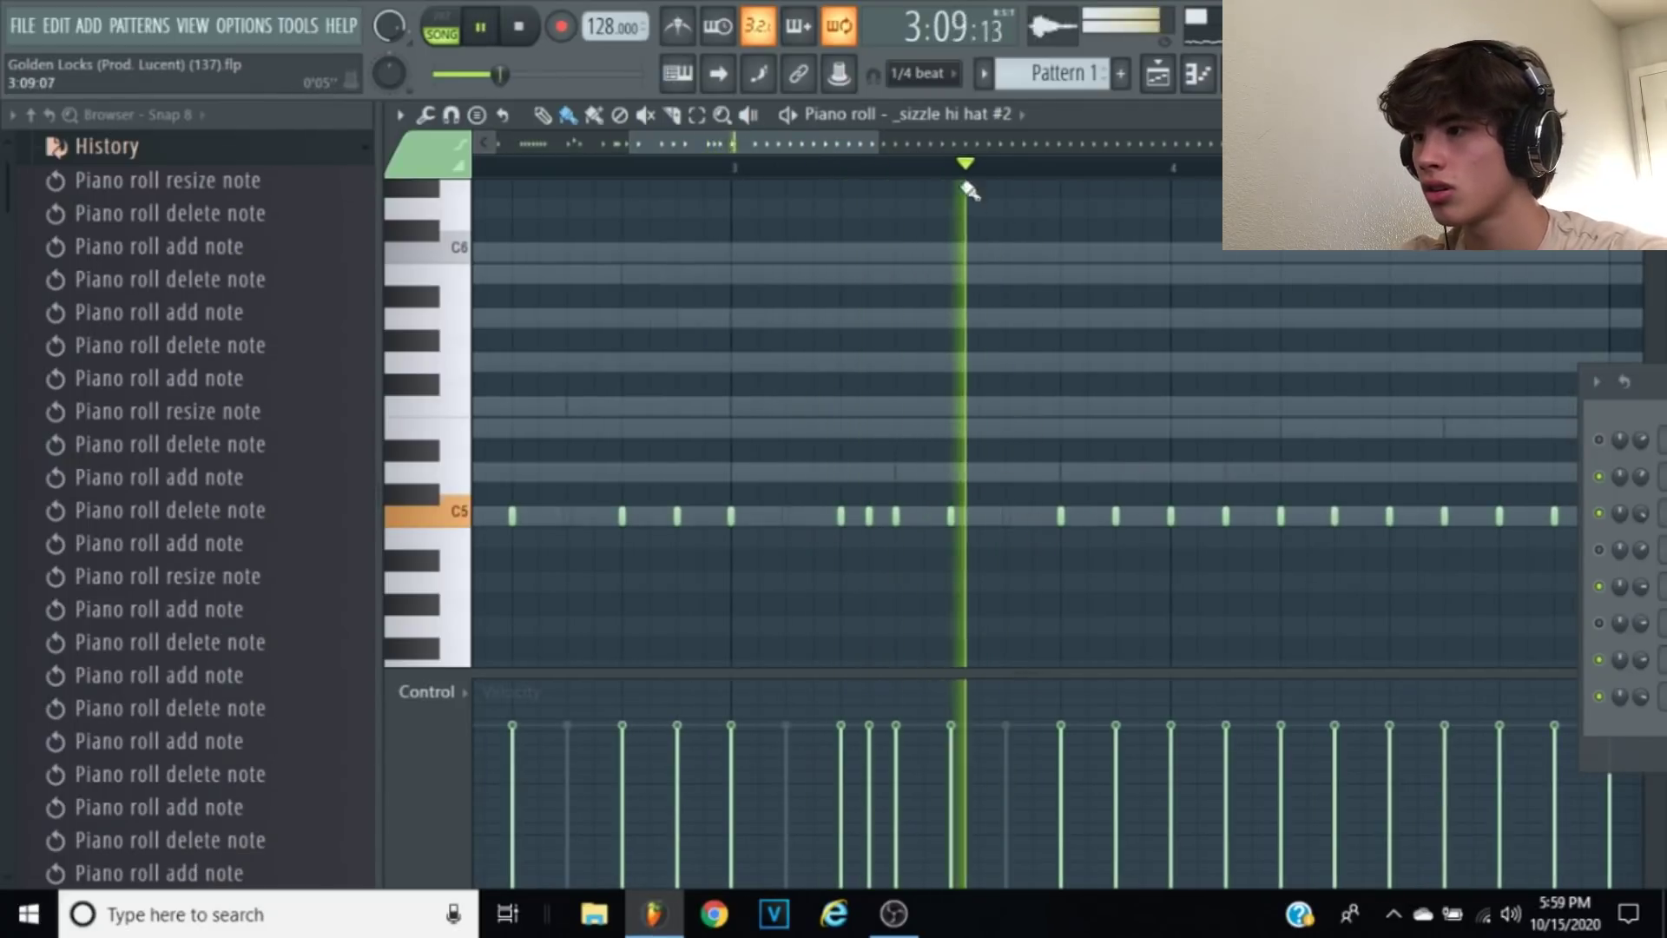
click(1085, 521)
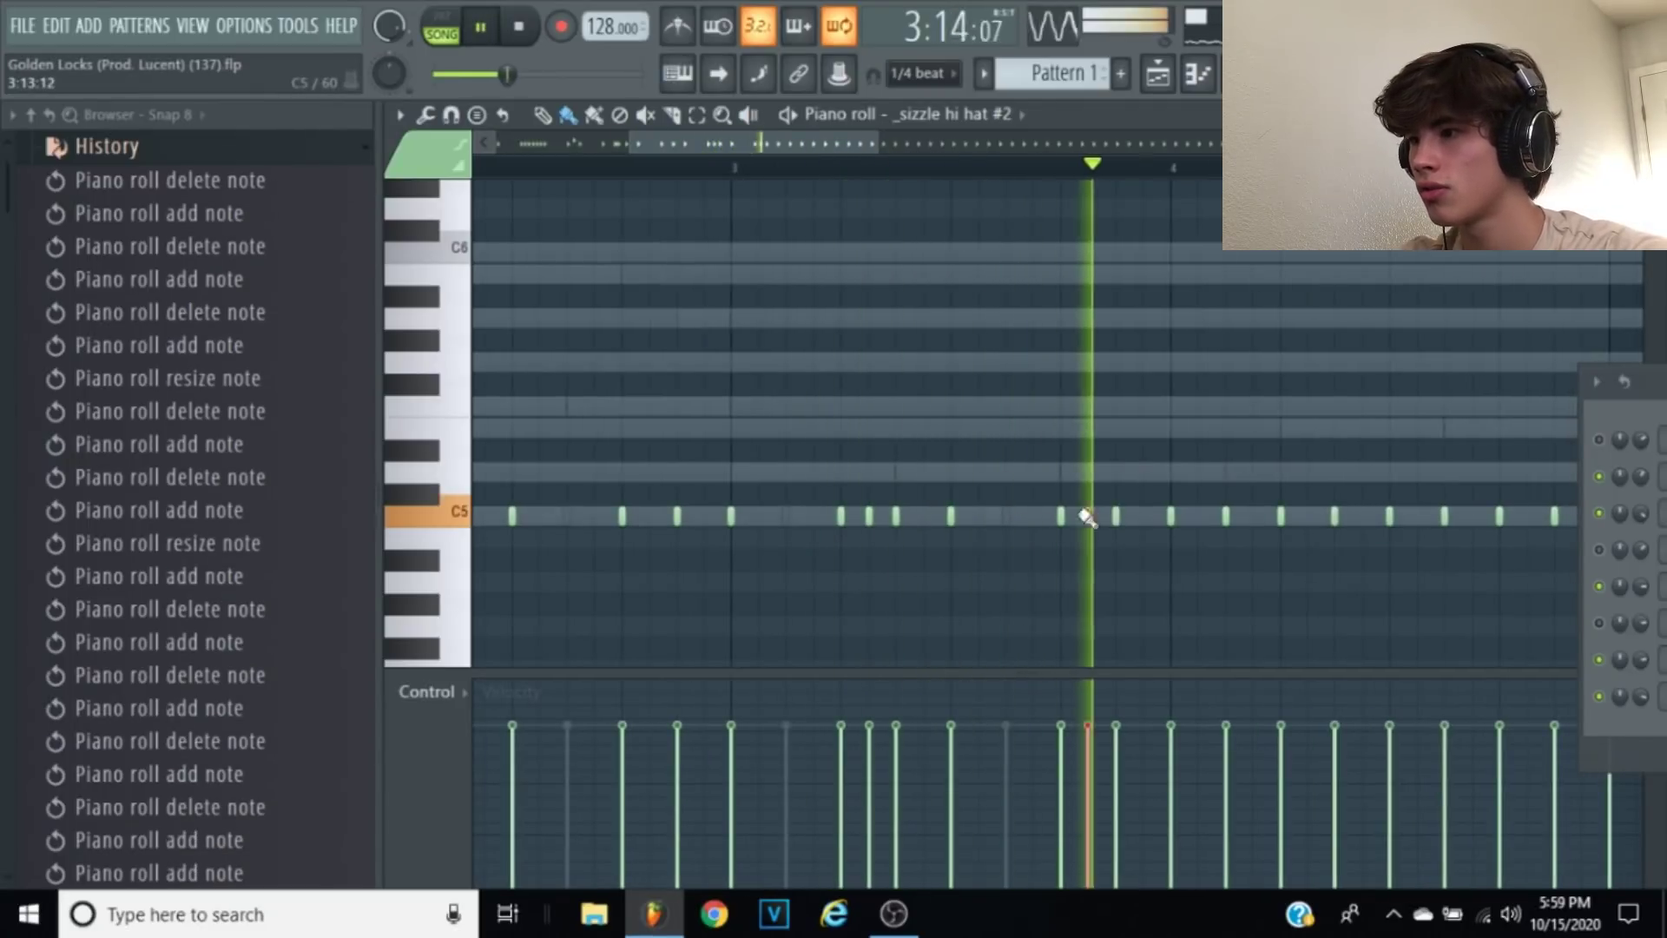
Step: Stop playback, delete the hi-hat hit on bar 4's downbeat and put a C5 hit on the first beat's offbeat
right_click(1228, 516)
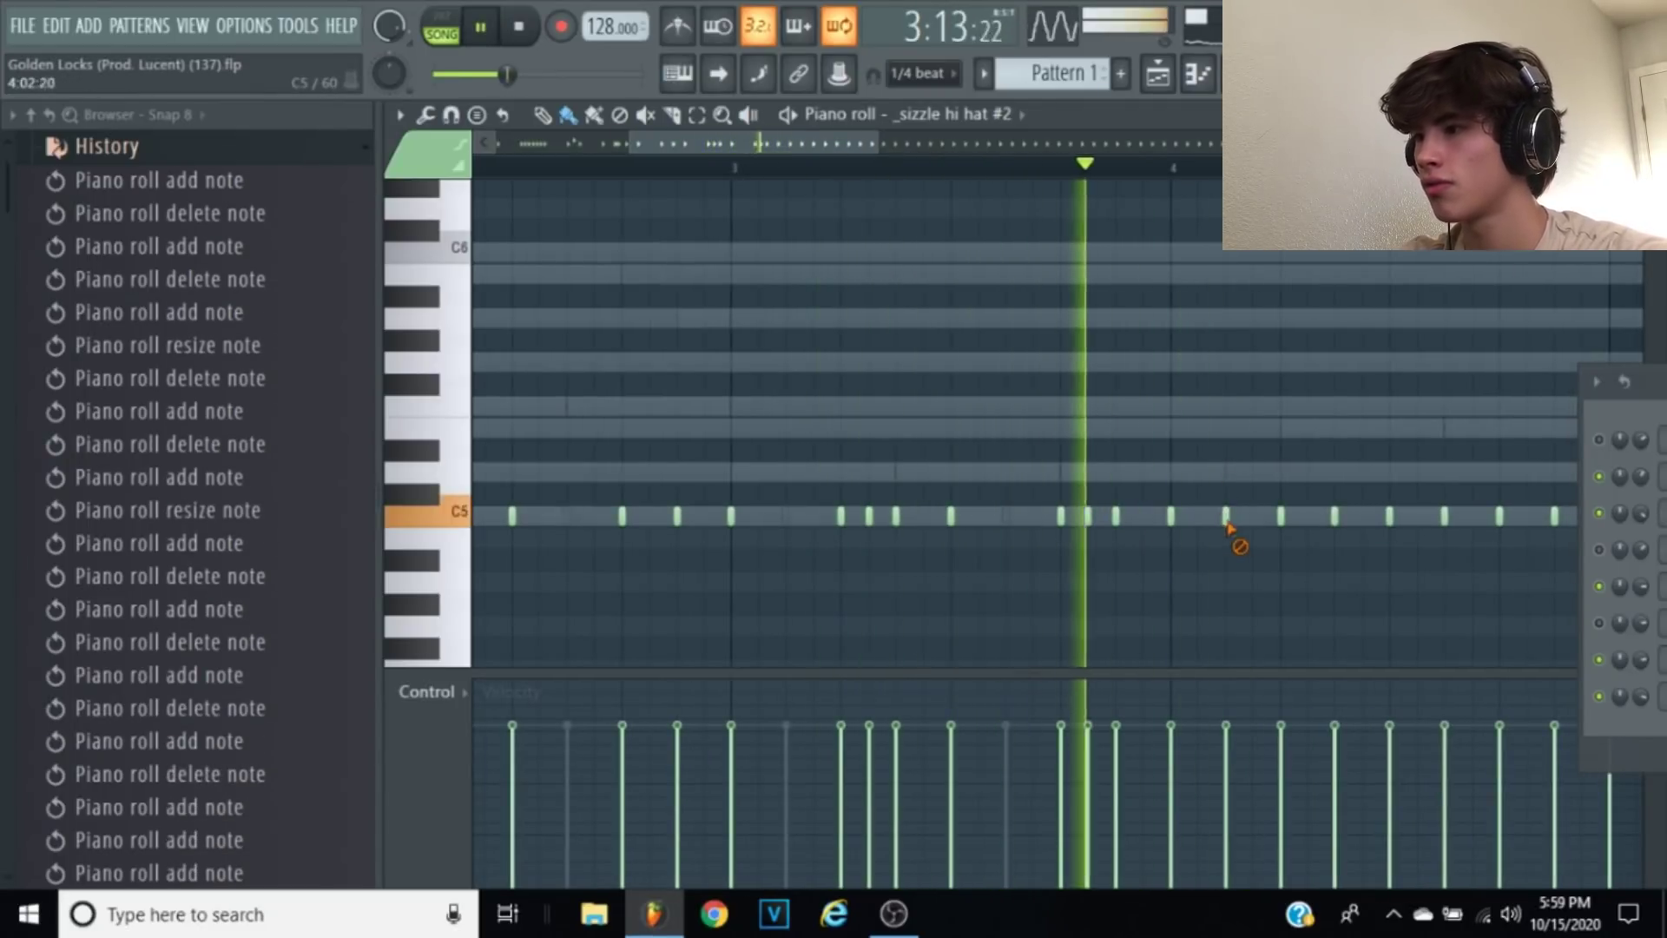
key(space)
right_click(1172, 515)
click(1227, 516)
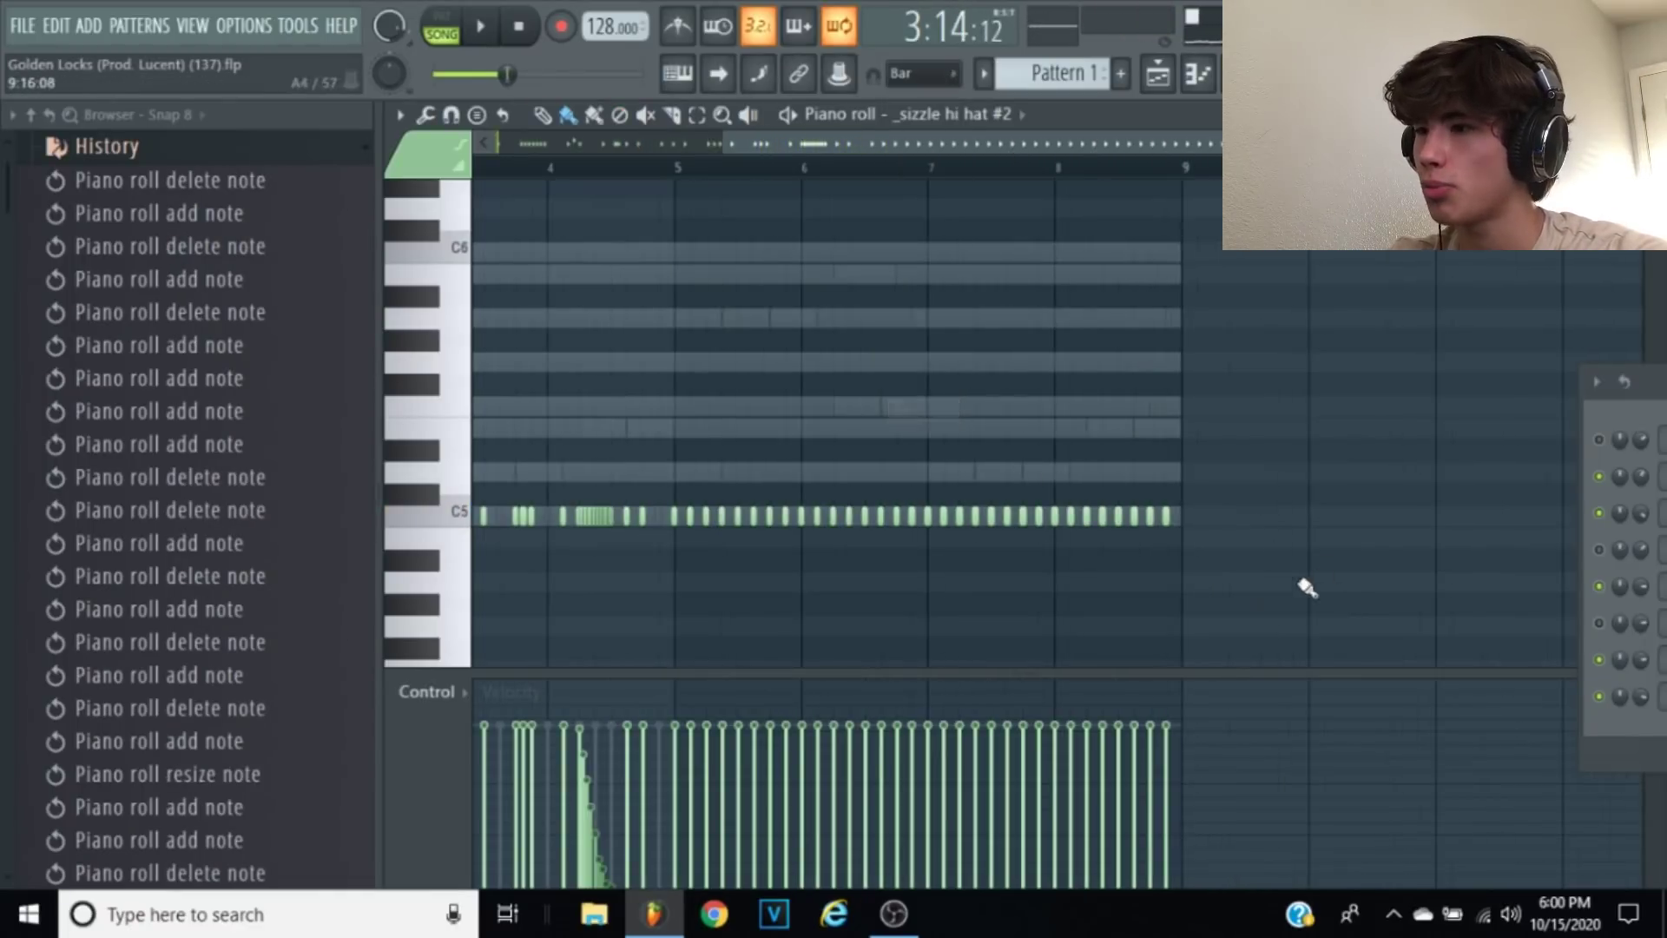
Step: Replace the plain hi-hat hits in bars 5 to 8 with a copy of bars 1 to 4 and lower _sizzle hi hat #2's volume
drag(1307, 588, 718, 398)
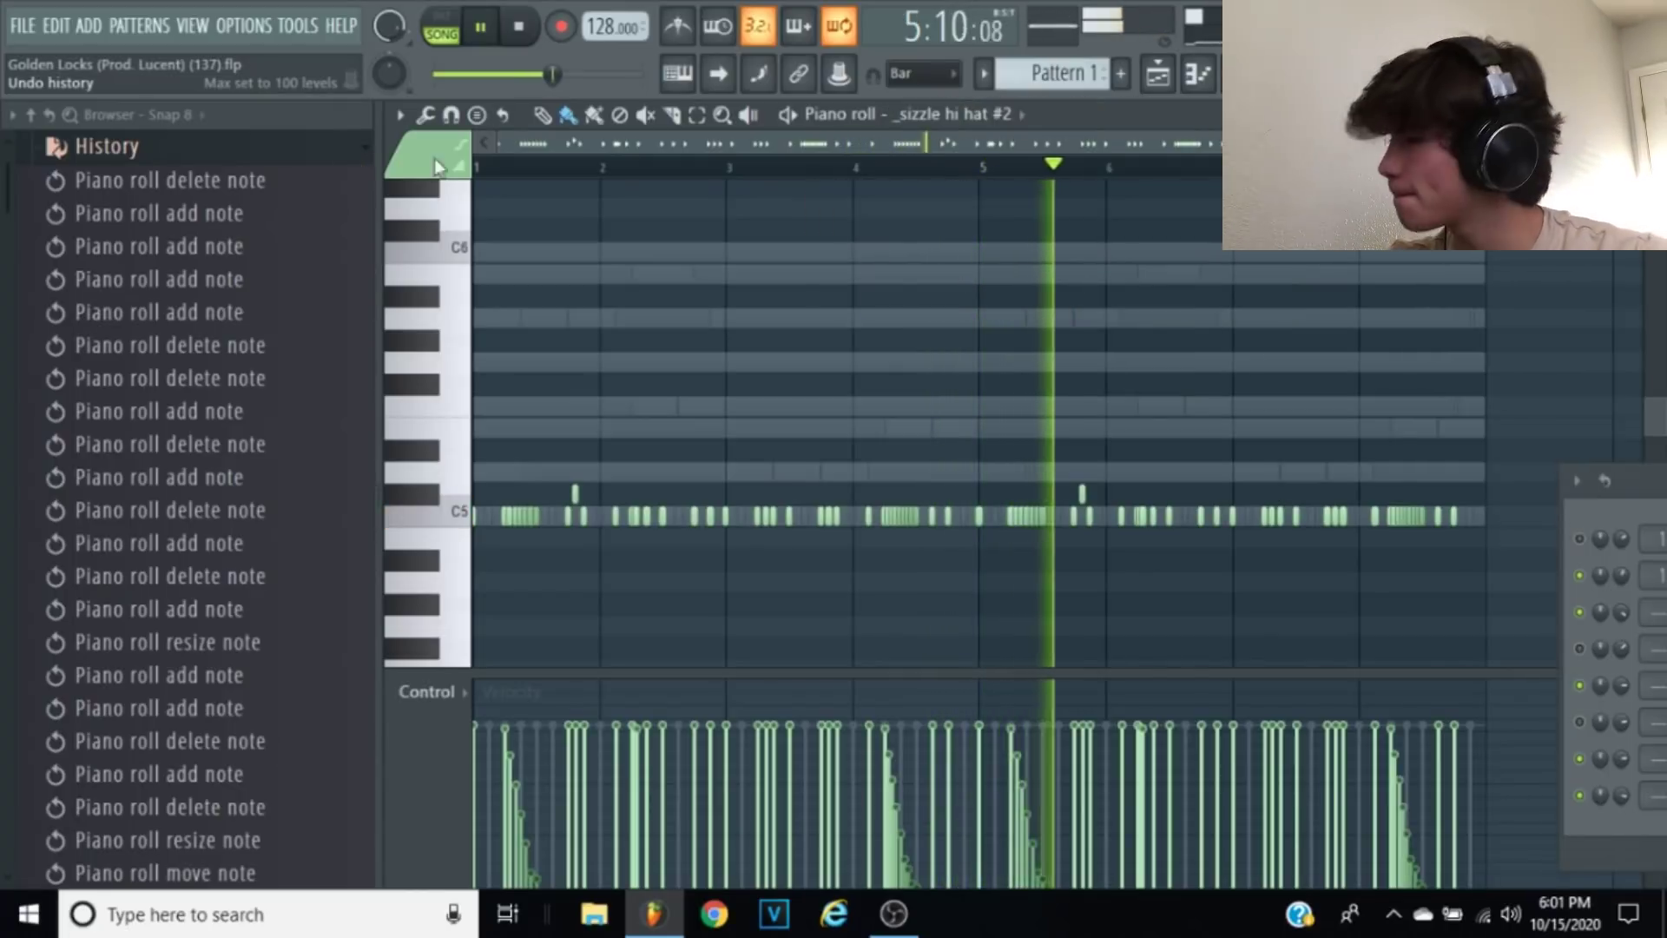
drag(1640, 480, 1409, 338)
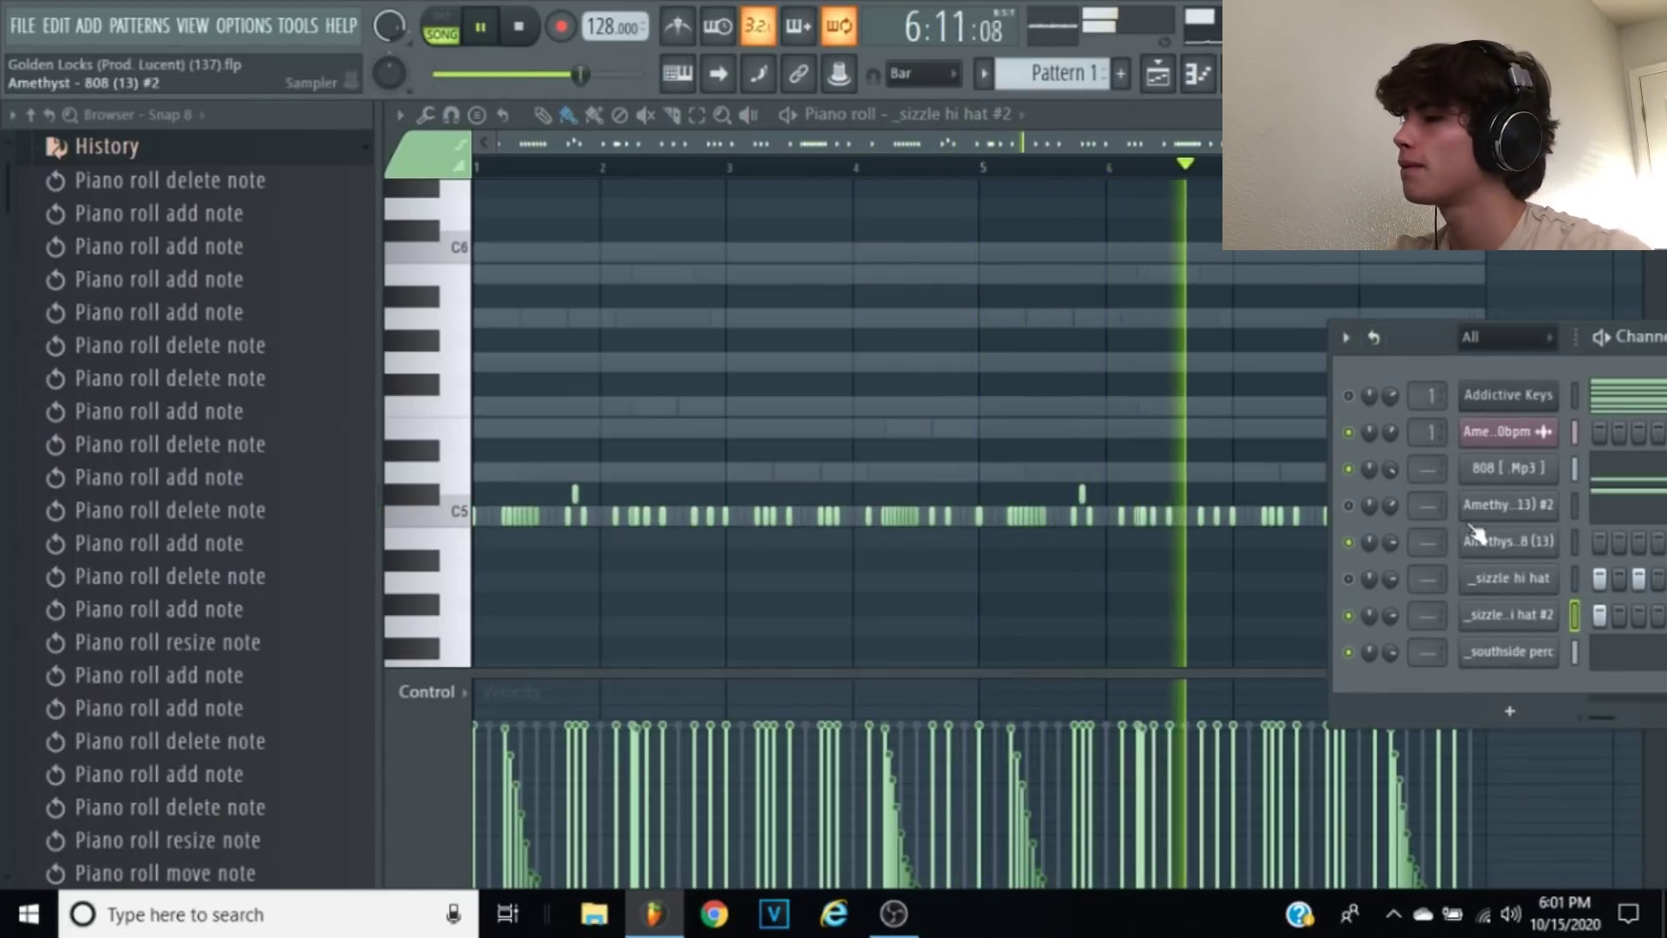
drag(1389, 613, 1390, 621)
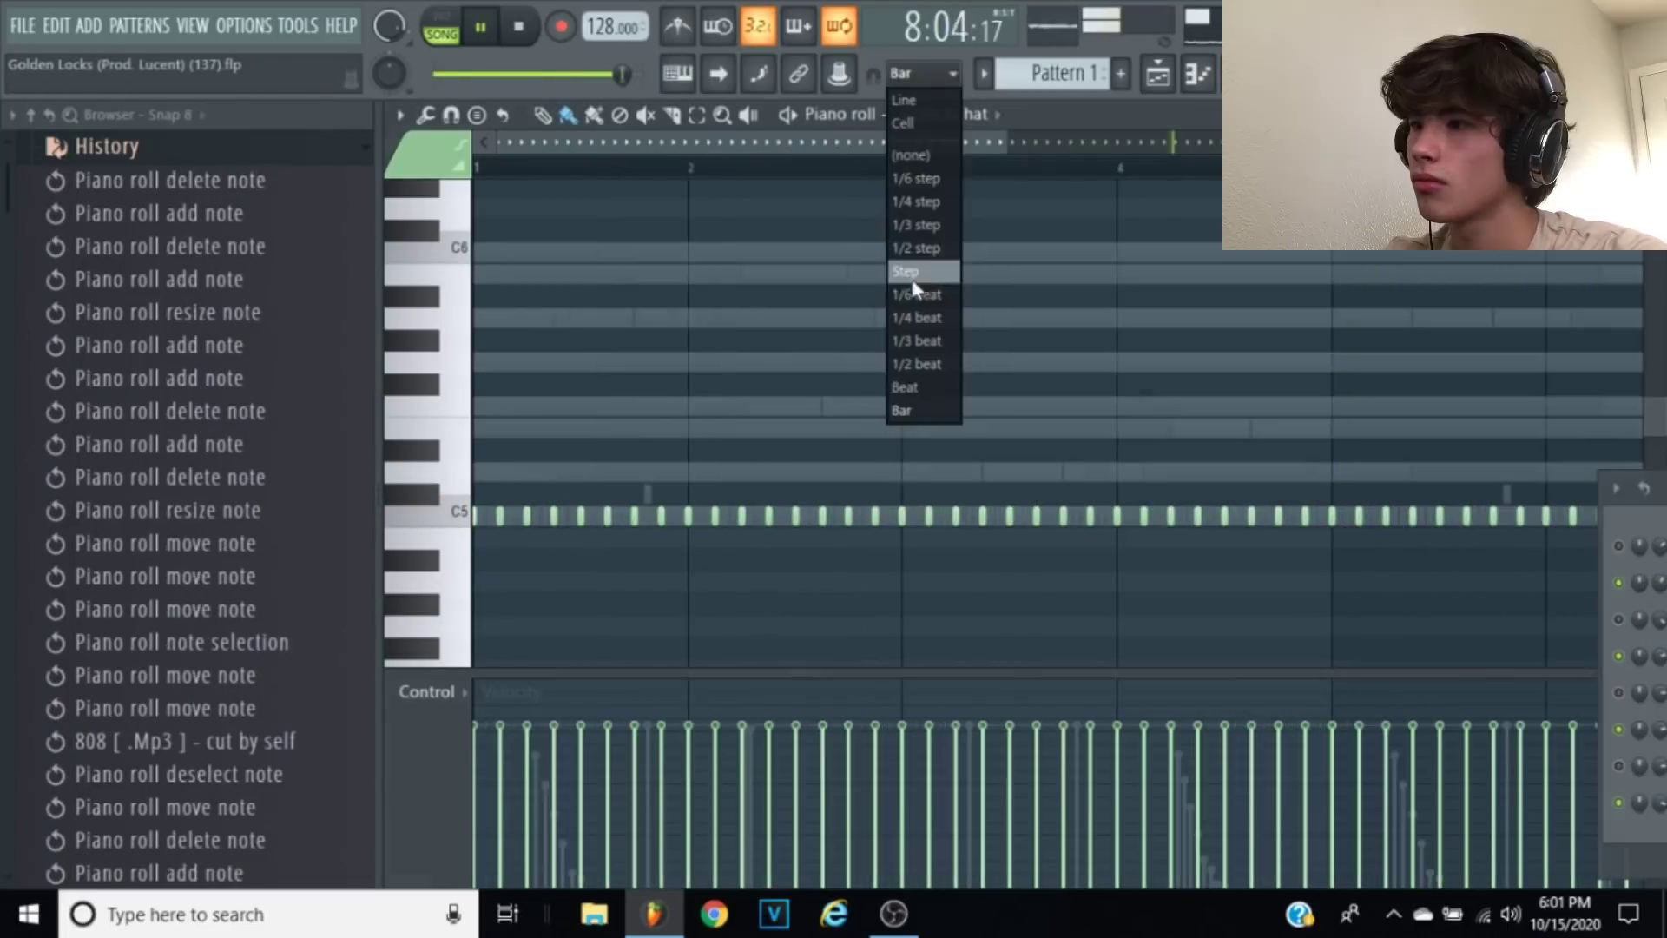
Step: Set the snap to 1/6 beat and paint short C5 rolls at the start of bars 1 and 5 for _sizzle hi hat
click(903, 279)
drag(486, 517, 494, 517)
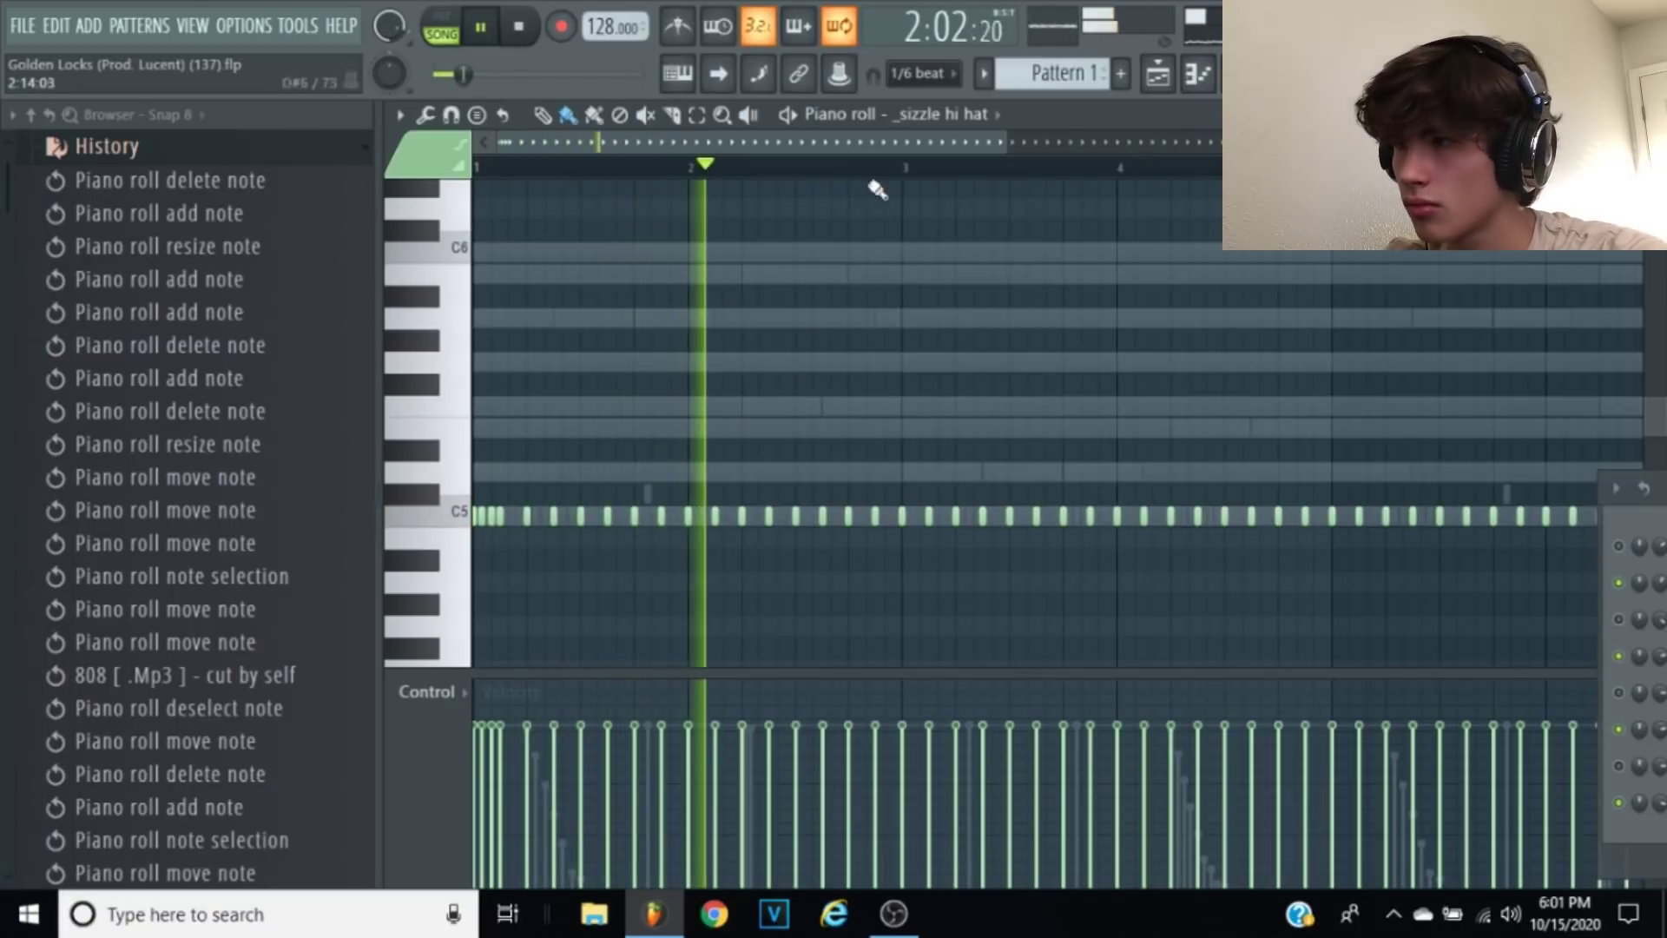
drag(954, 144, 1014, 144)
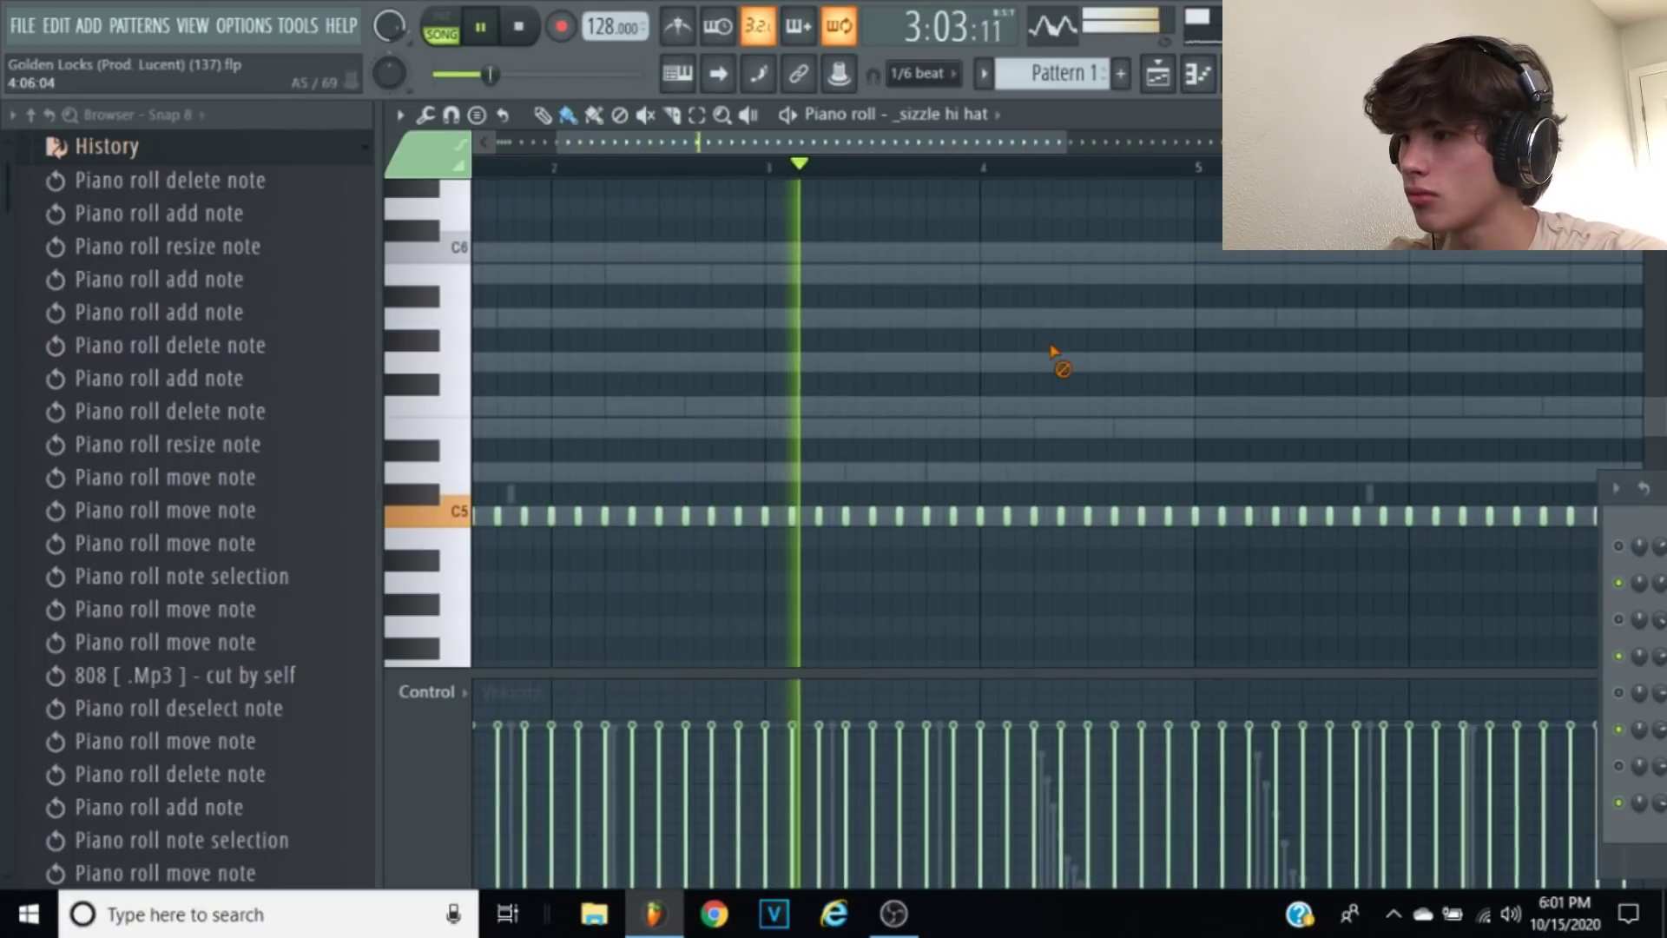
drag(1204, 516, 1214, 515)
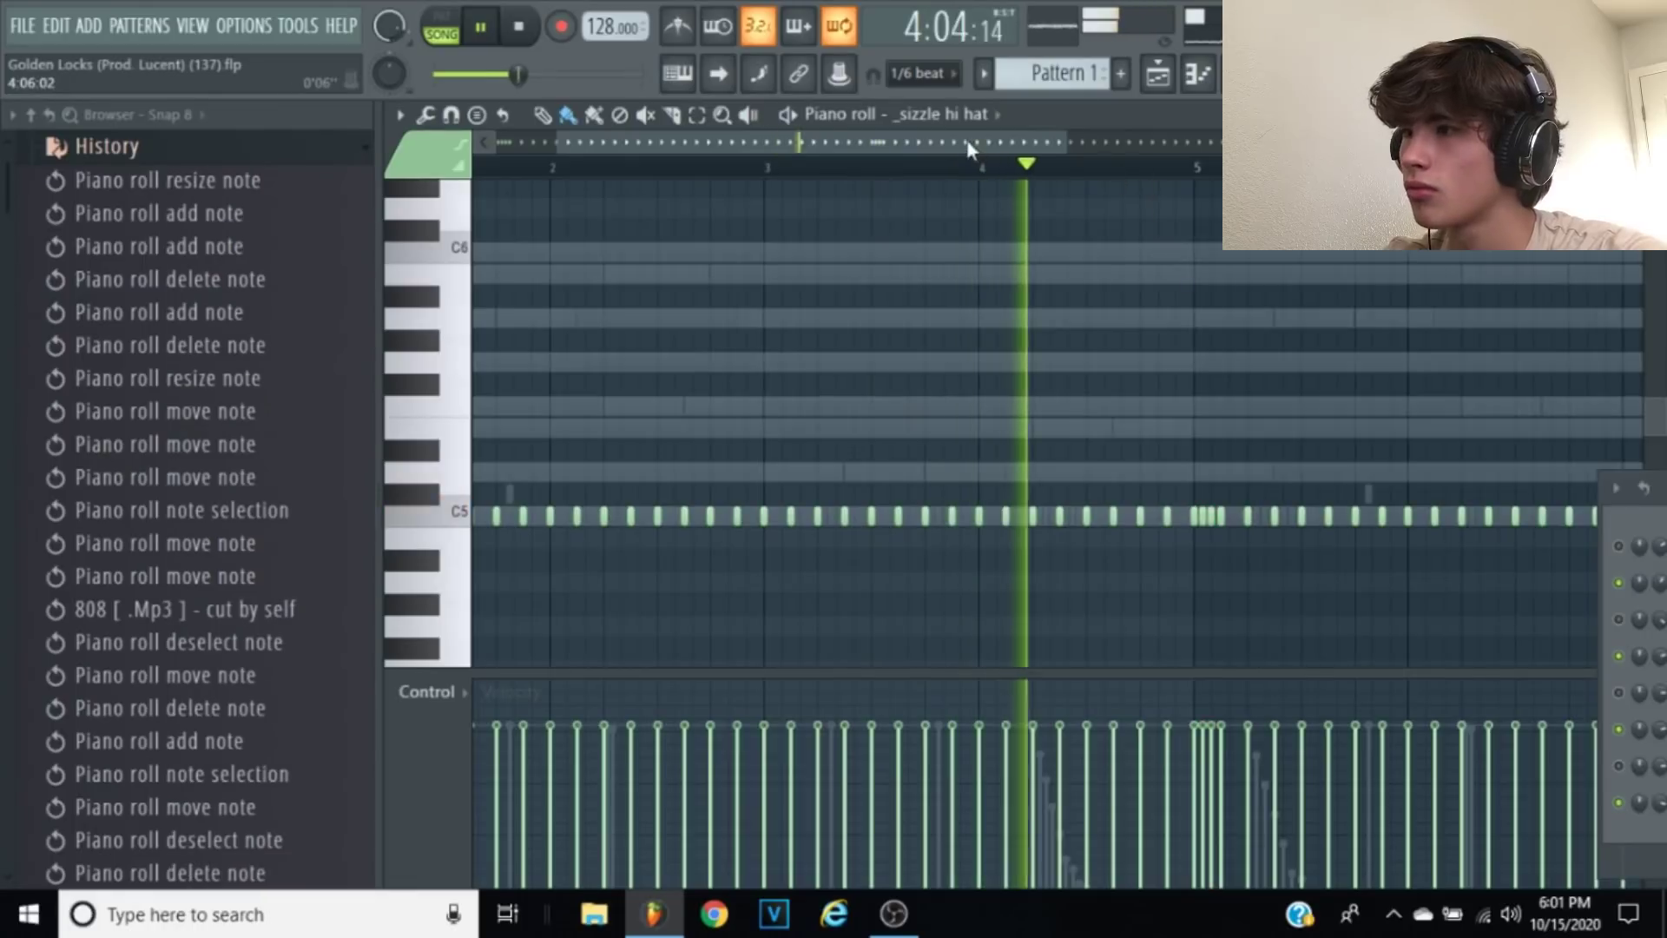
drag(970, 146, 874, 179)
drag(1007, 143, 1122, 226)
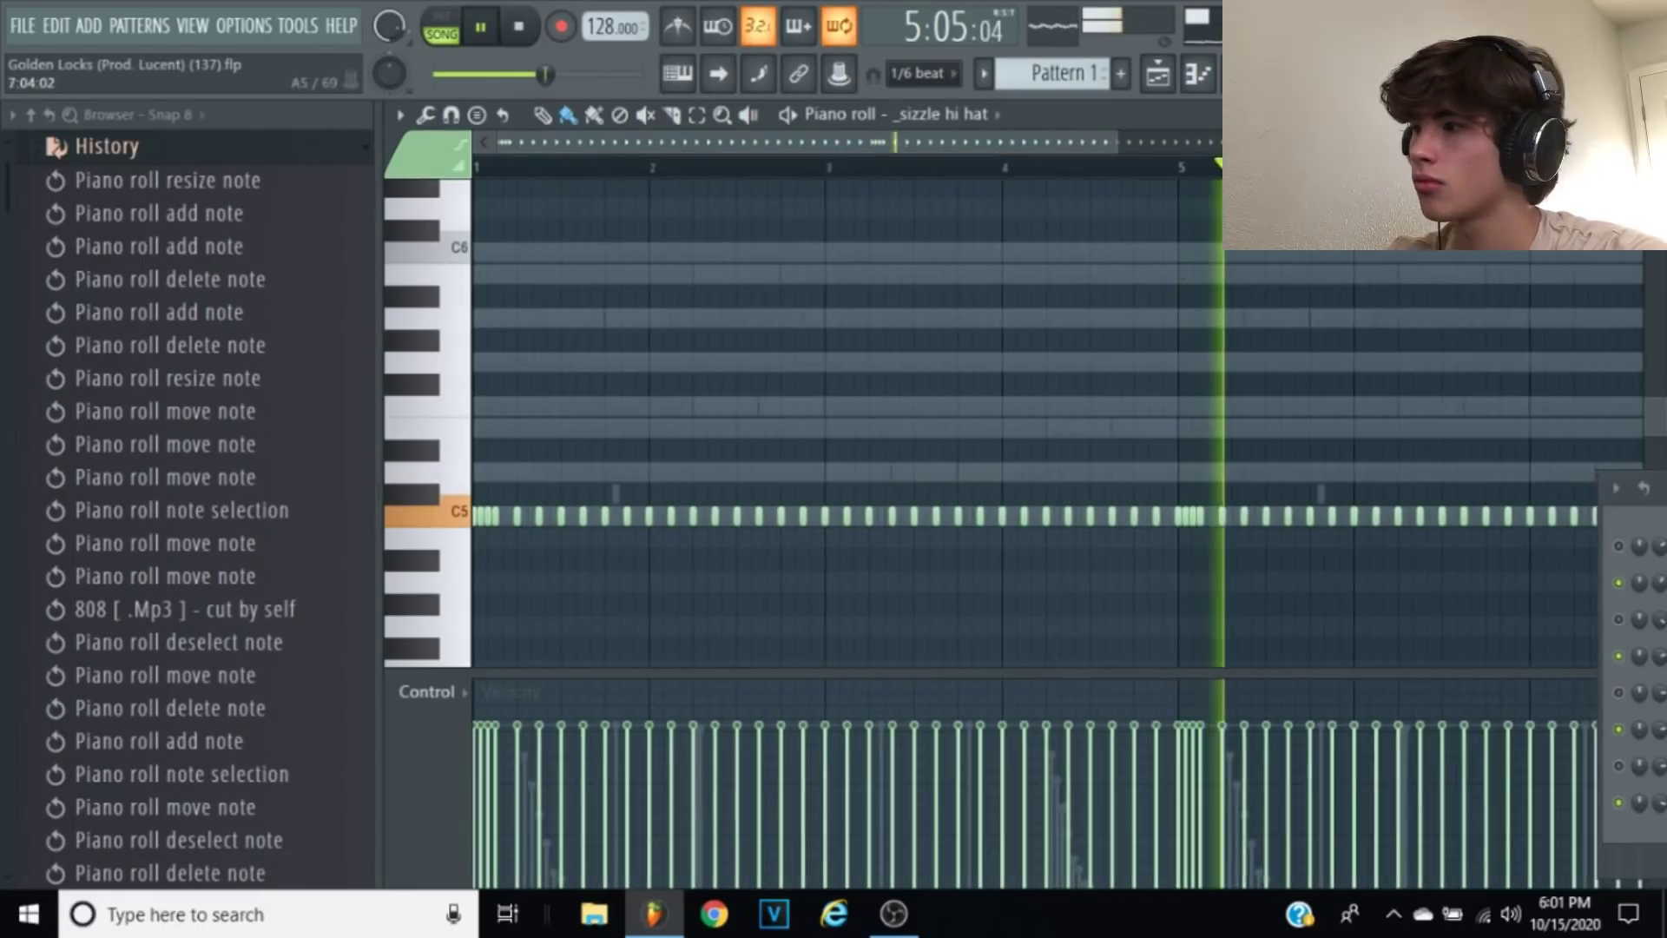
Step: Add the [OH] Squeaky sample as a new channel and place a C5 hit of [OH] Esrever on beat 2 of bar 2
drag(1657, 484, 804, 91)
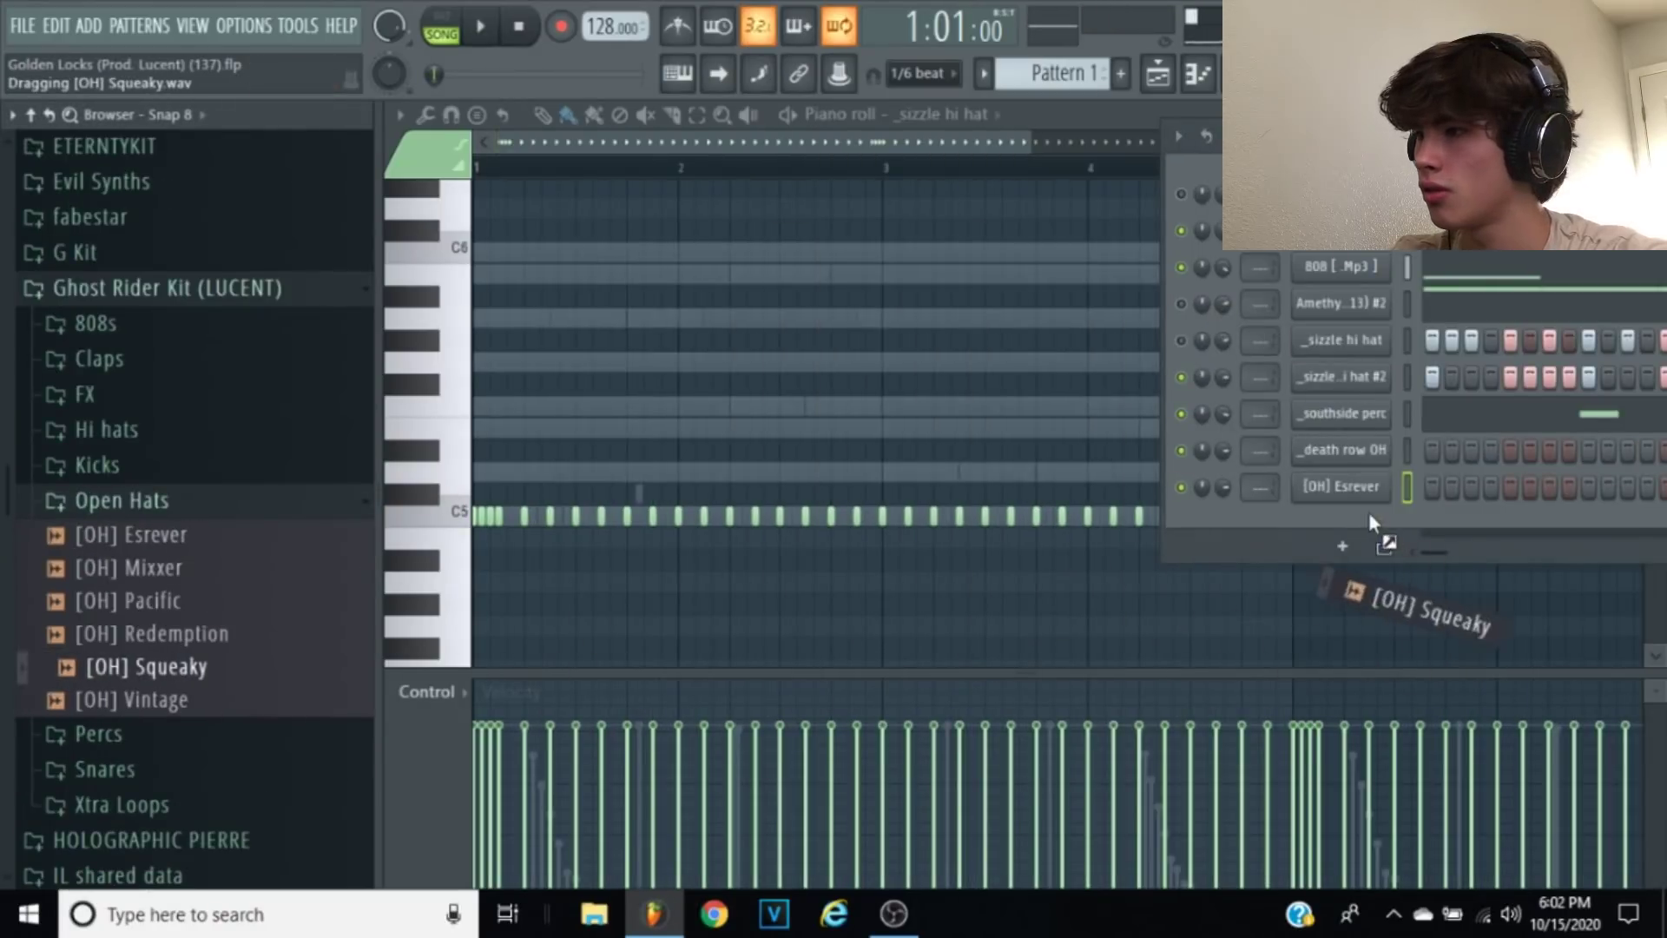
drag(1369, 516, 1346, 473)
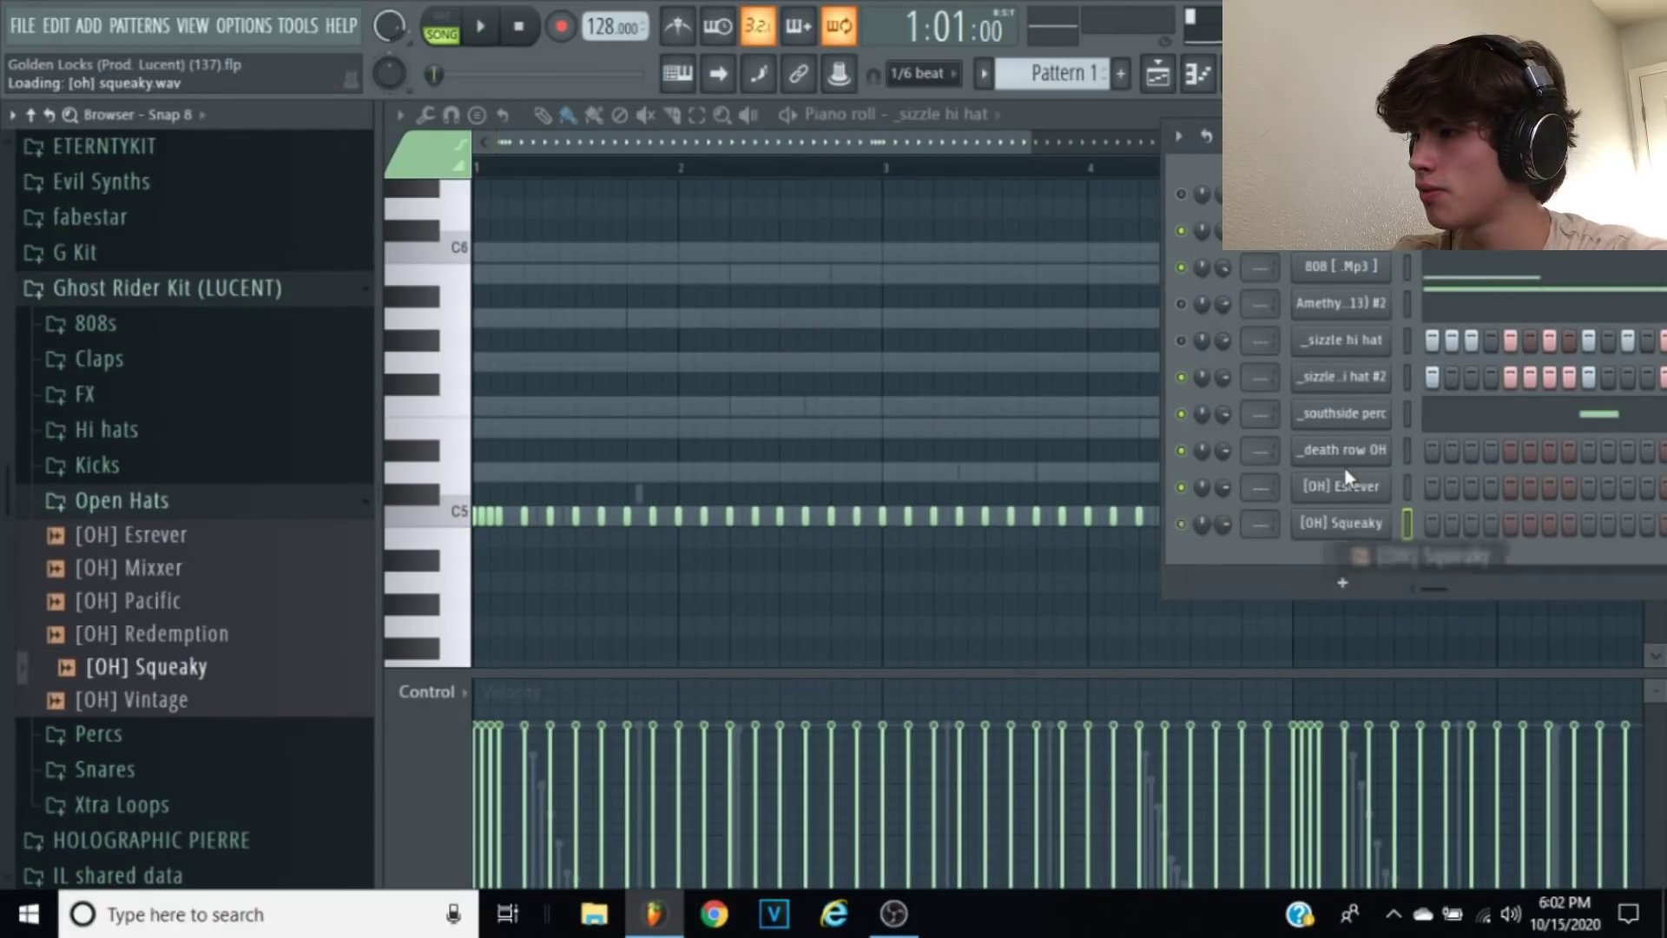
click(1341, 486)
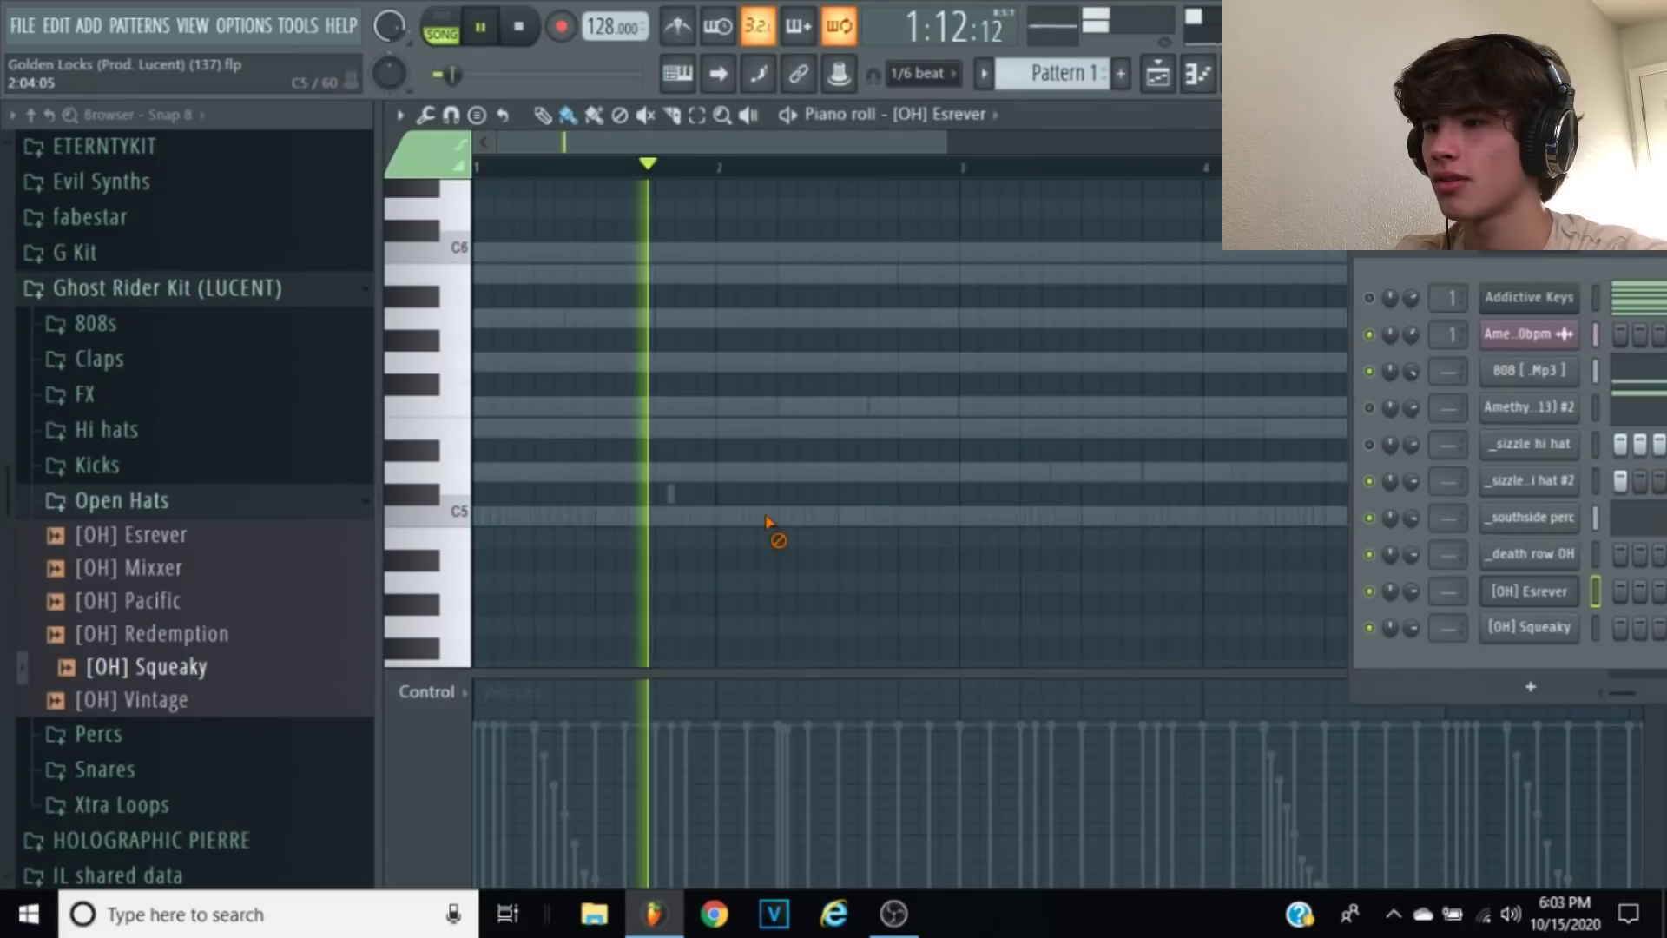
click(777, 513)
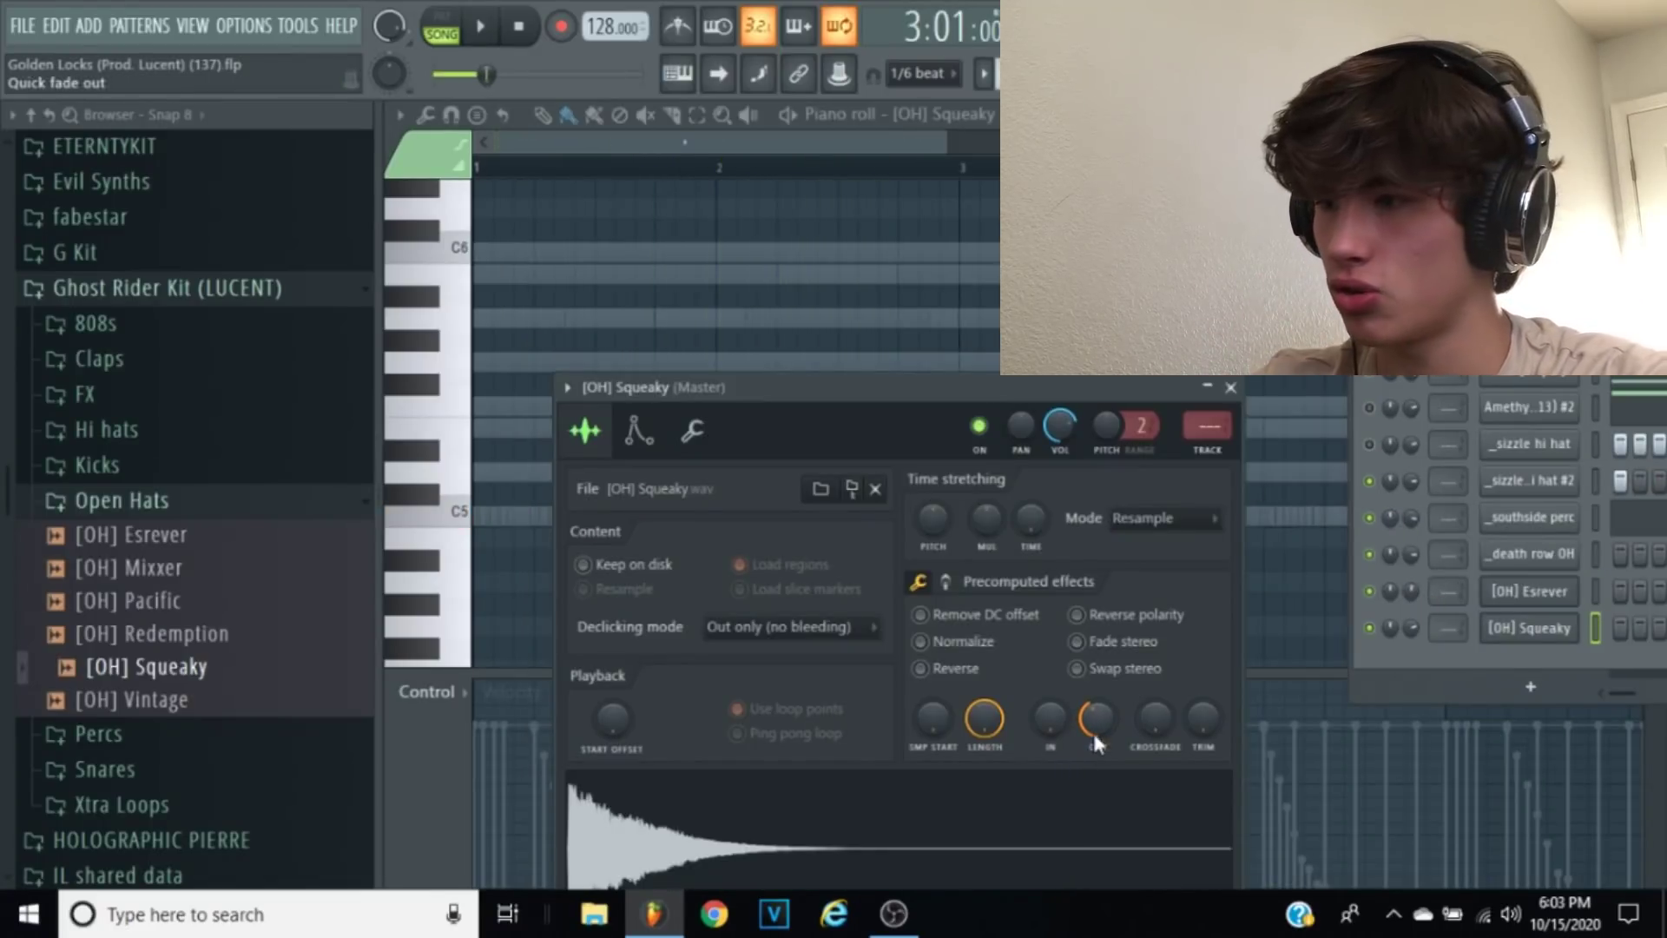
Step: Audition the [OH] Squeaky open hat, lower its channel volume and lengthen its quick fade-out
key(space)
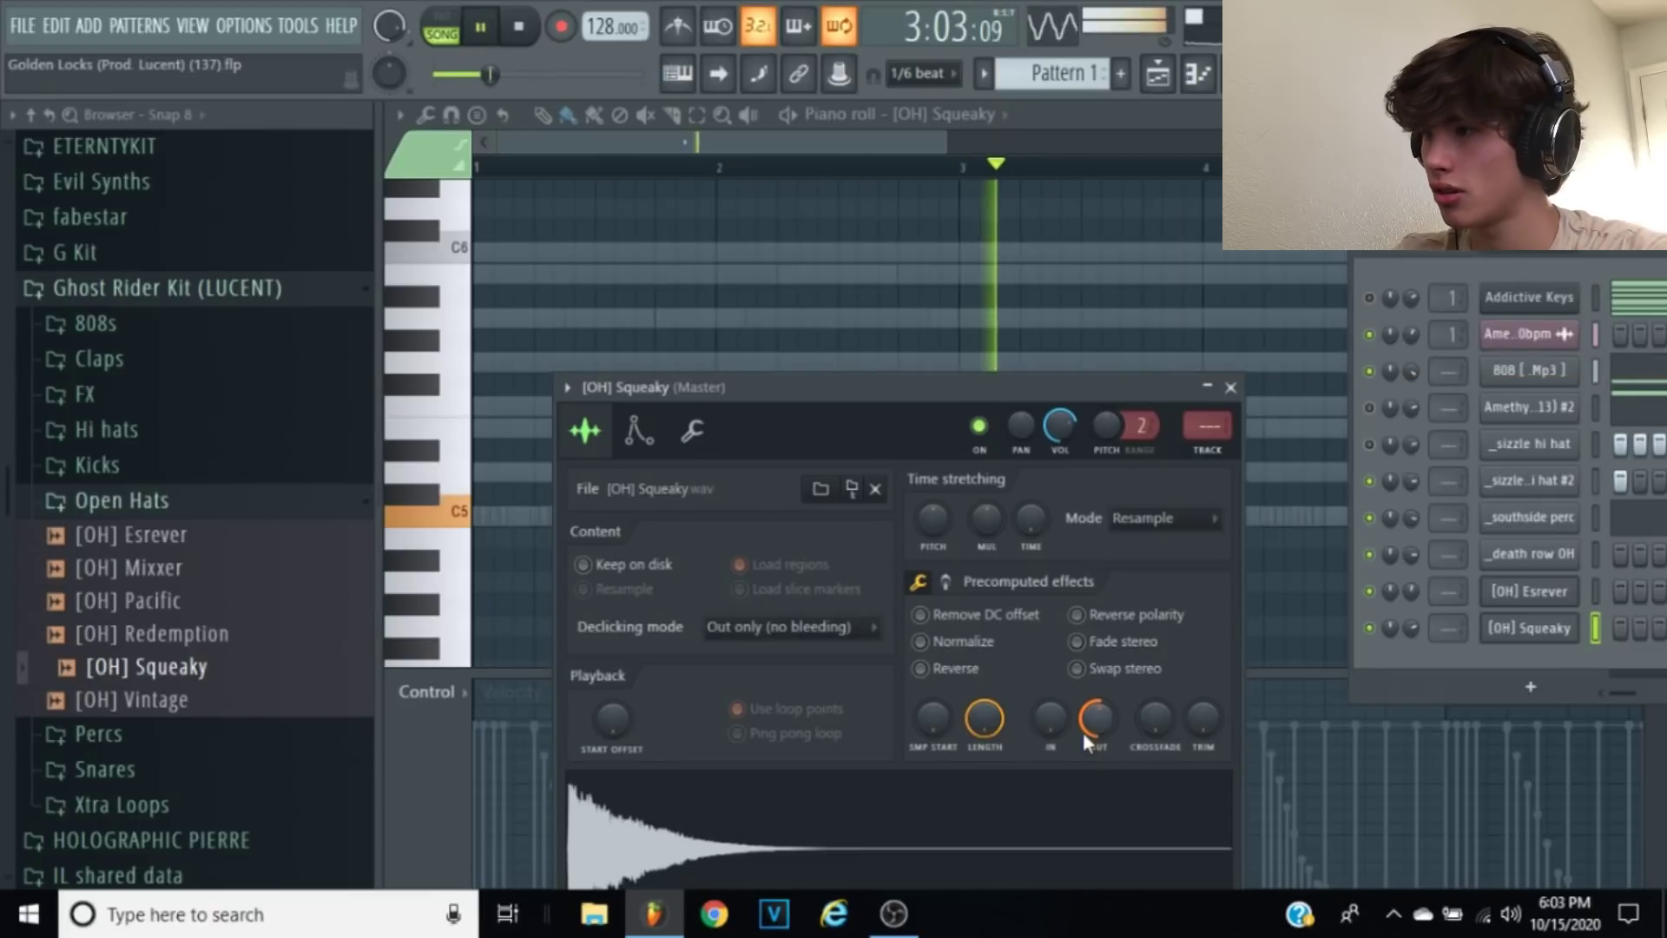
drag(1410, 627, 1410, 645)
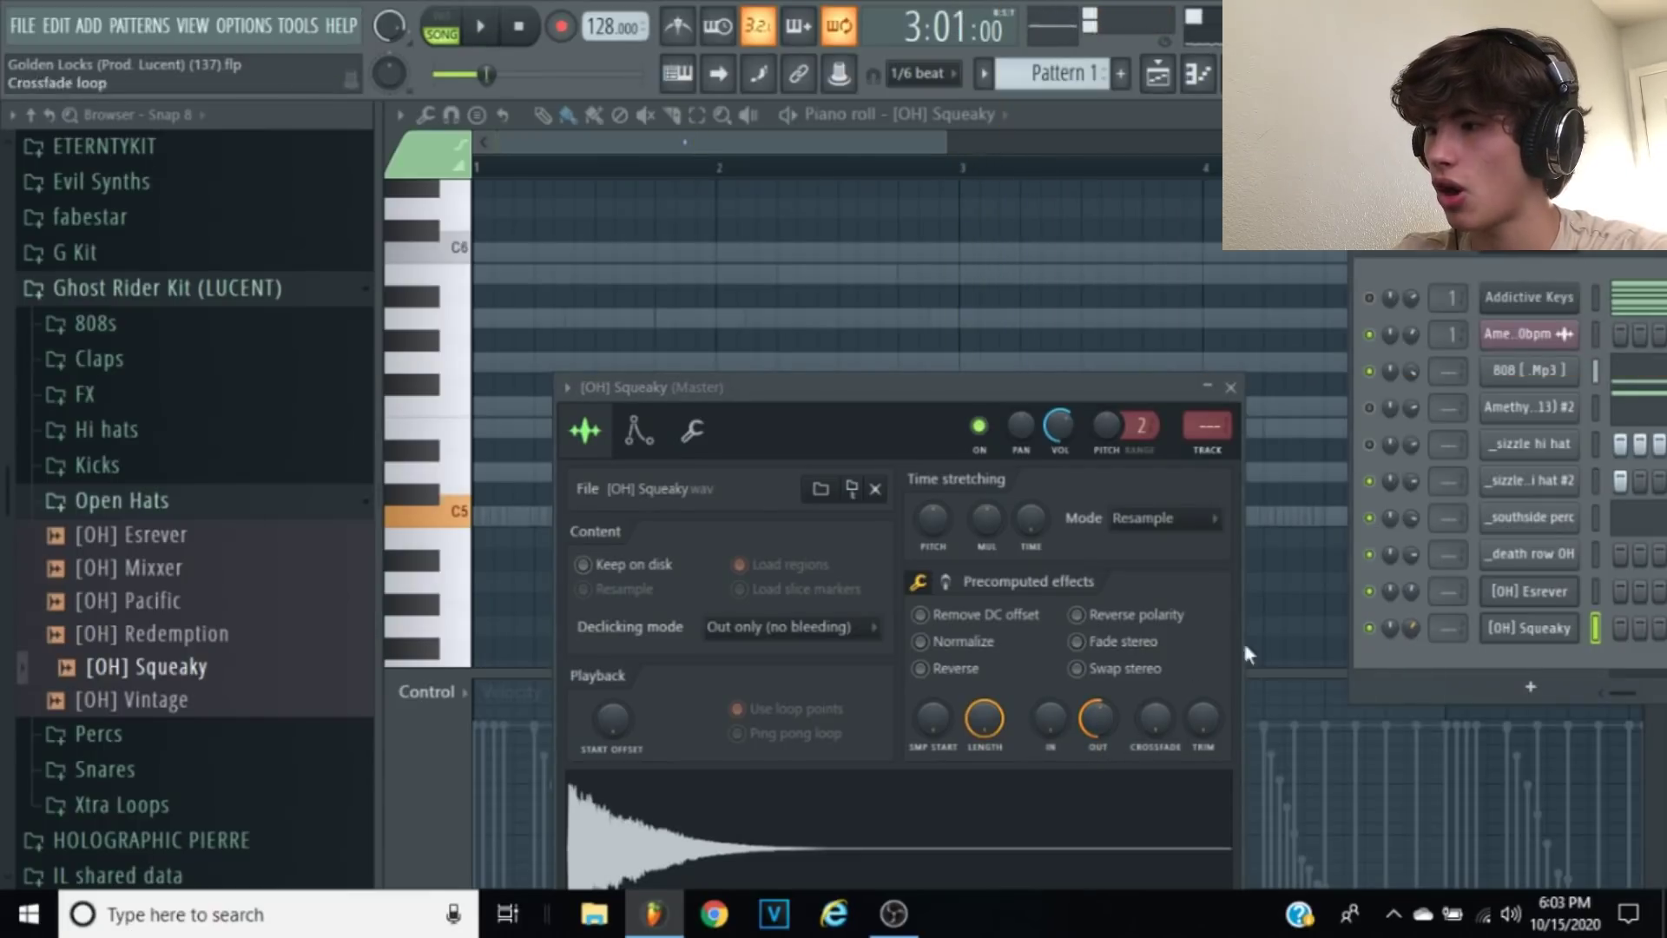
drag(1097, 716, 1097, 705)
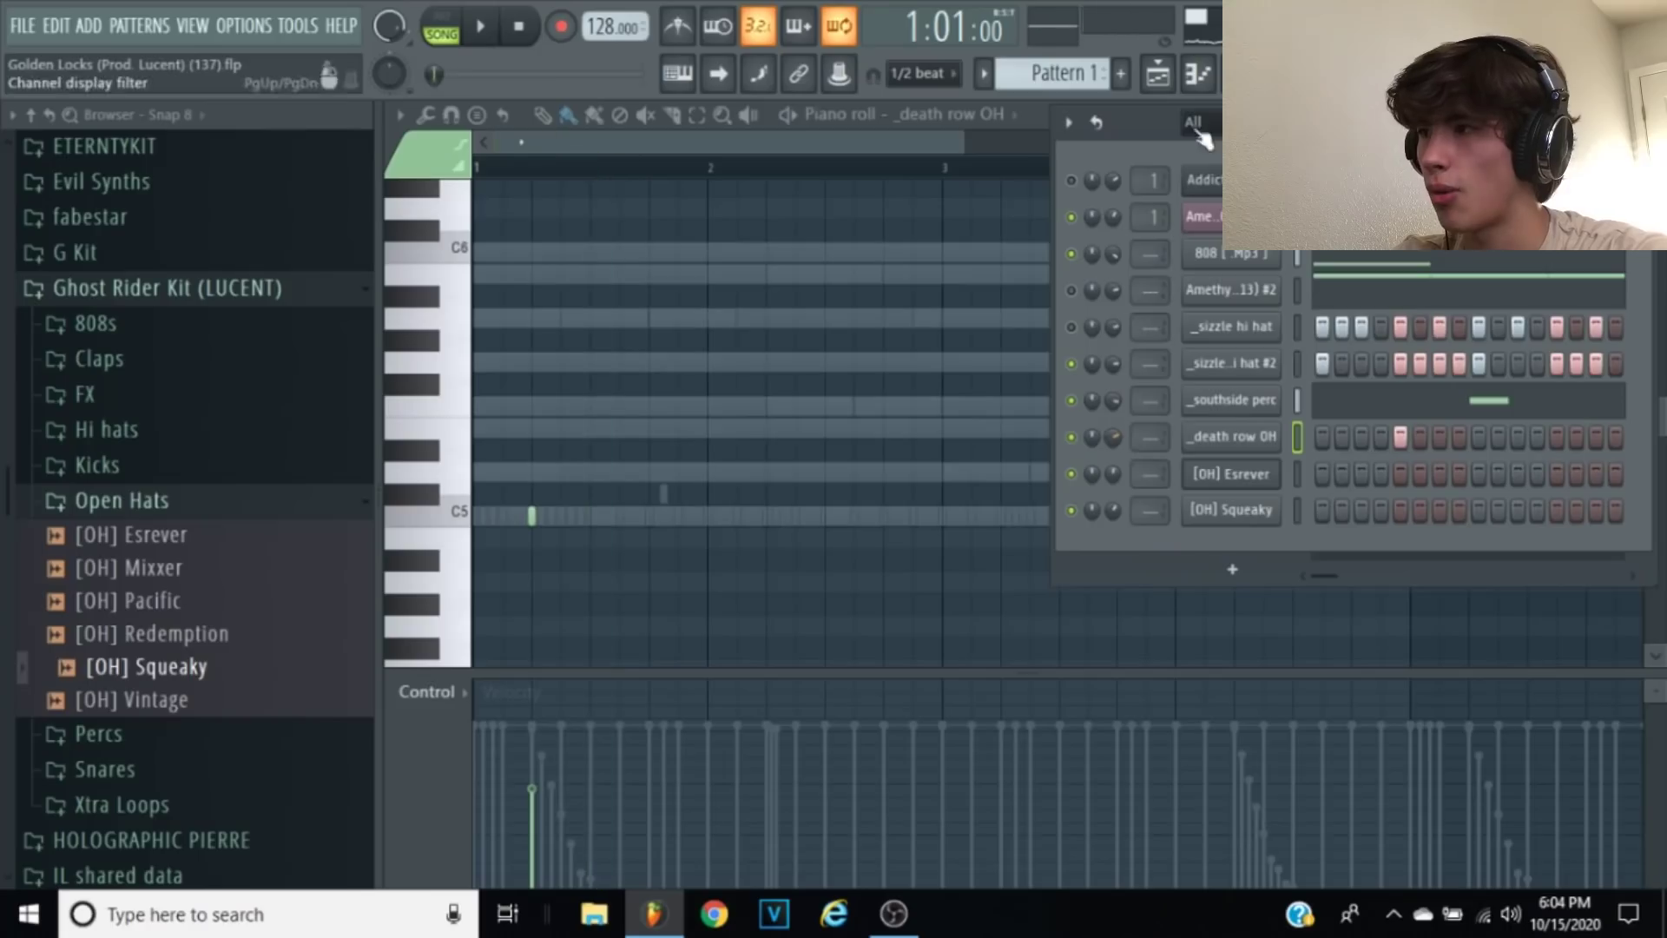
Step: Copy the _death row OH hit from beat 2 of bar 1 to beat 2 of bar 5
drag(1139, 123, 1656, 424)
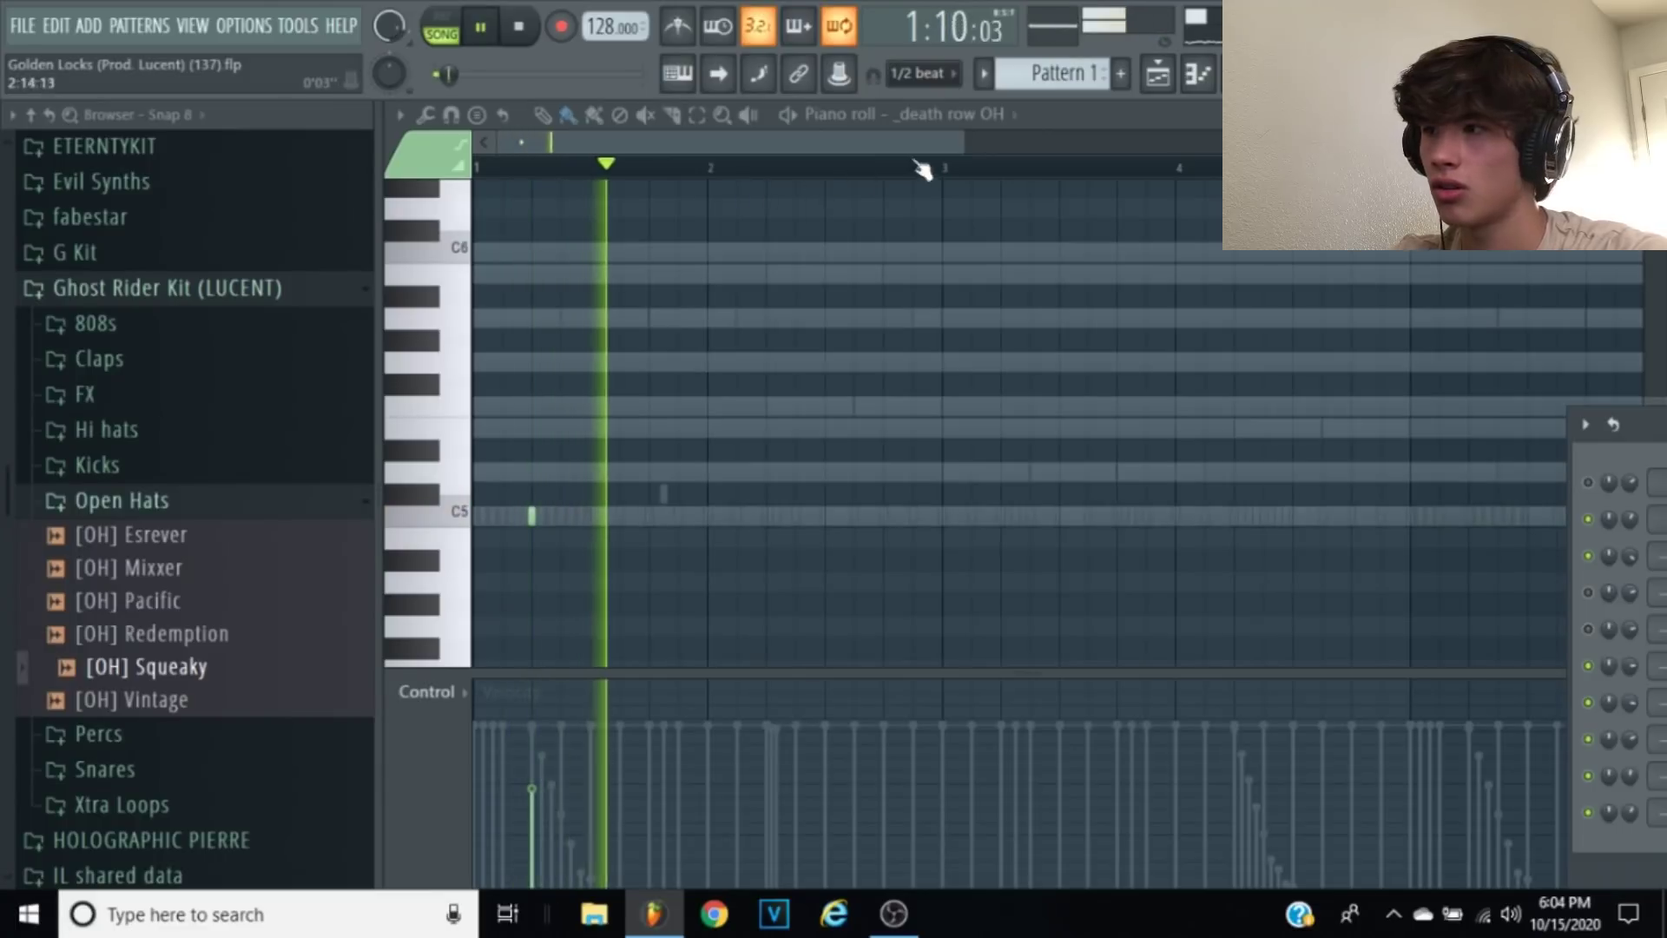
key(ctrl+a)
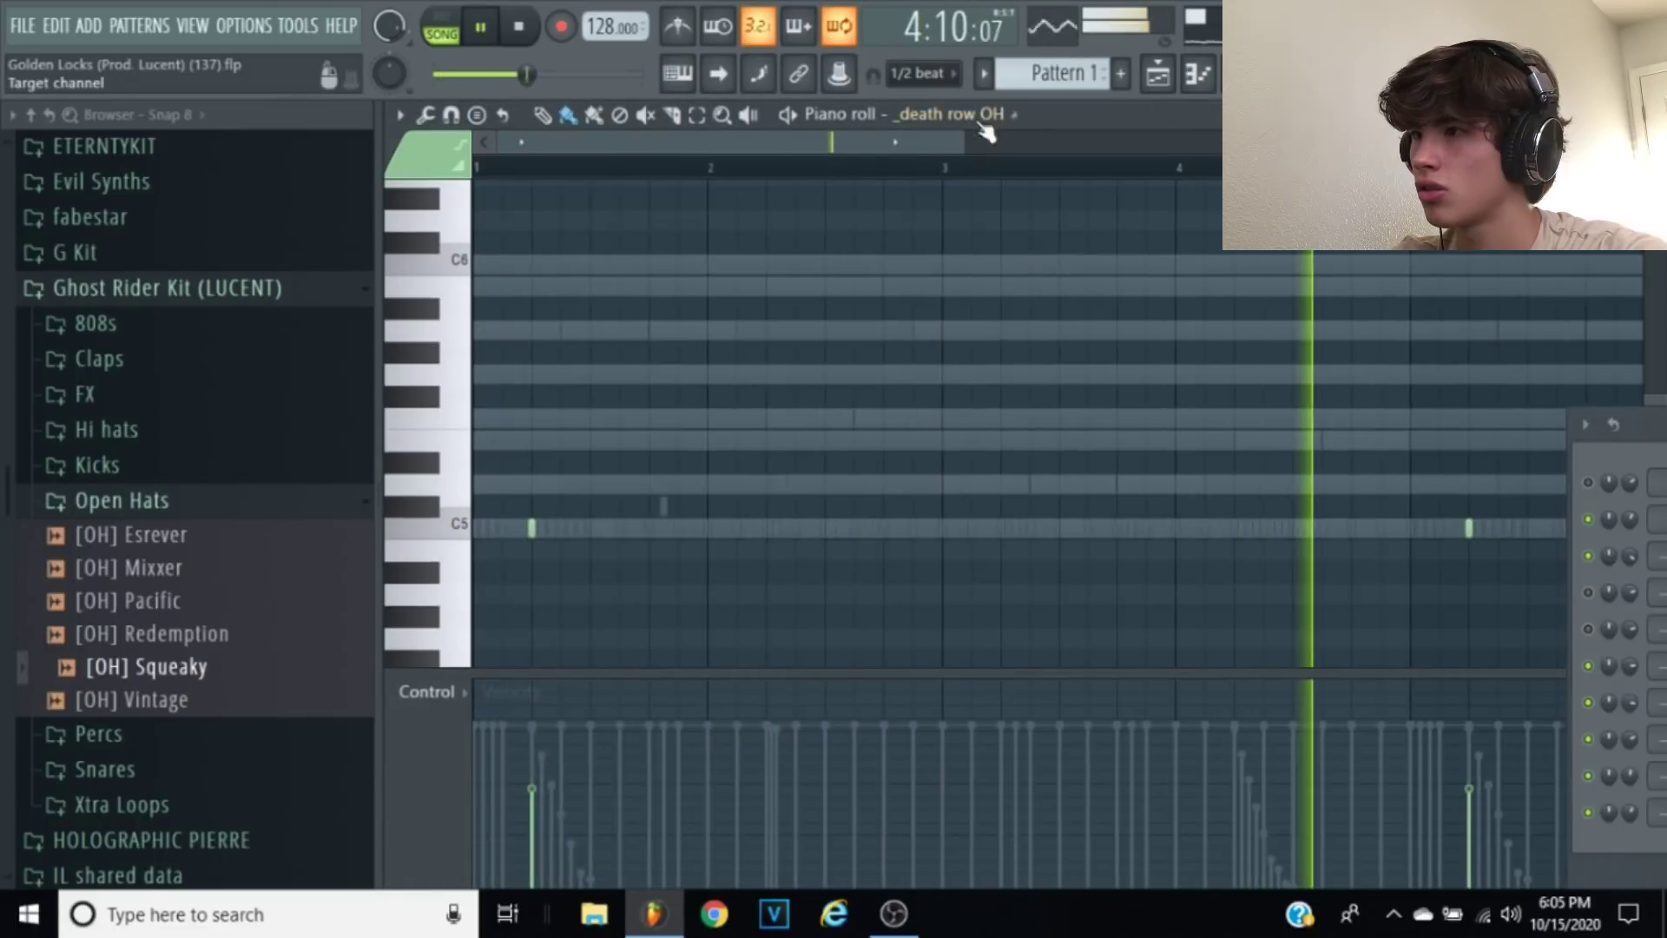
Step: Open [OH] Squeaky's notes and add C5 hits on beat 2's offbeat and on beat 4 of bar 3
click(982, 127)
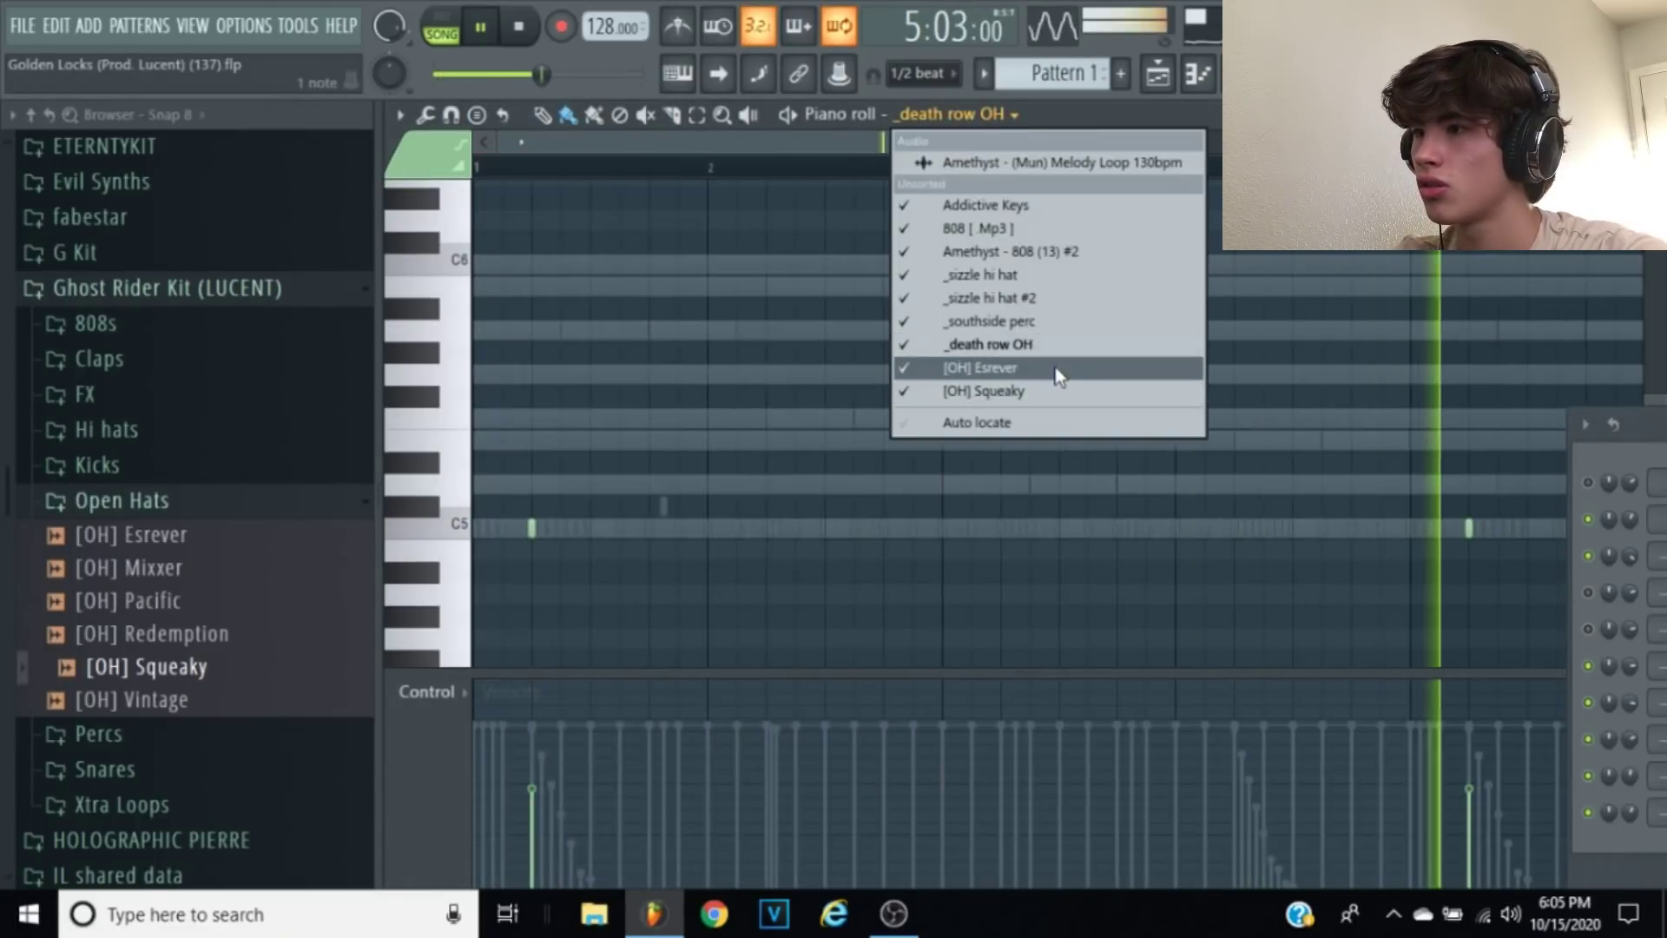
click(1054, 389)
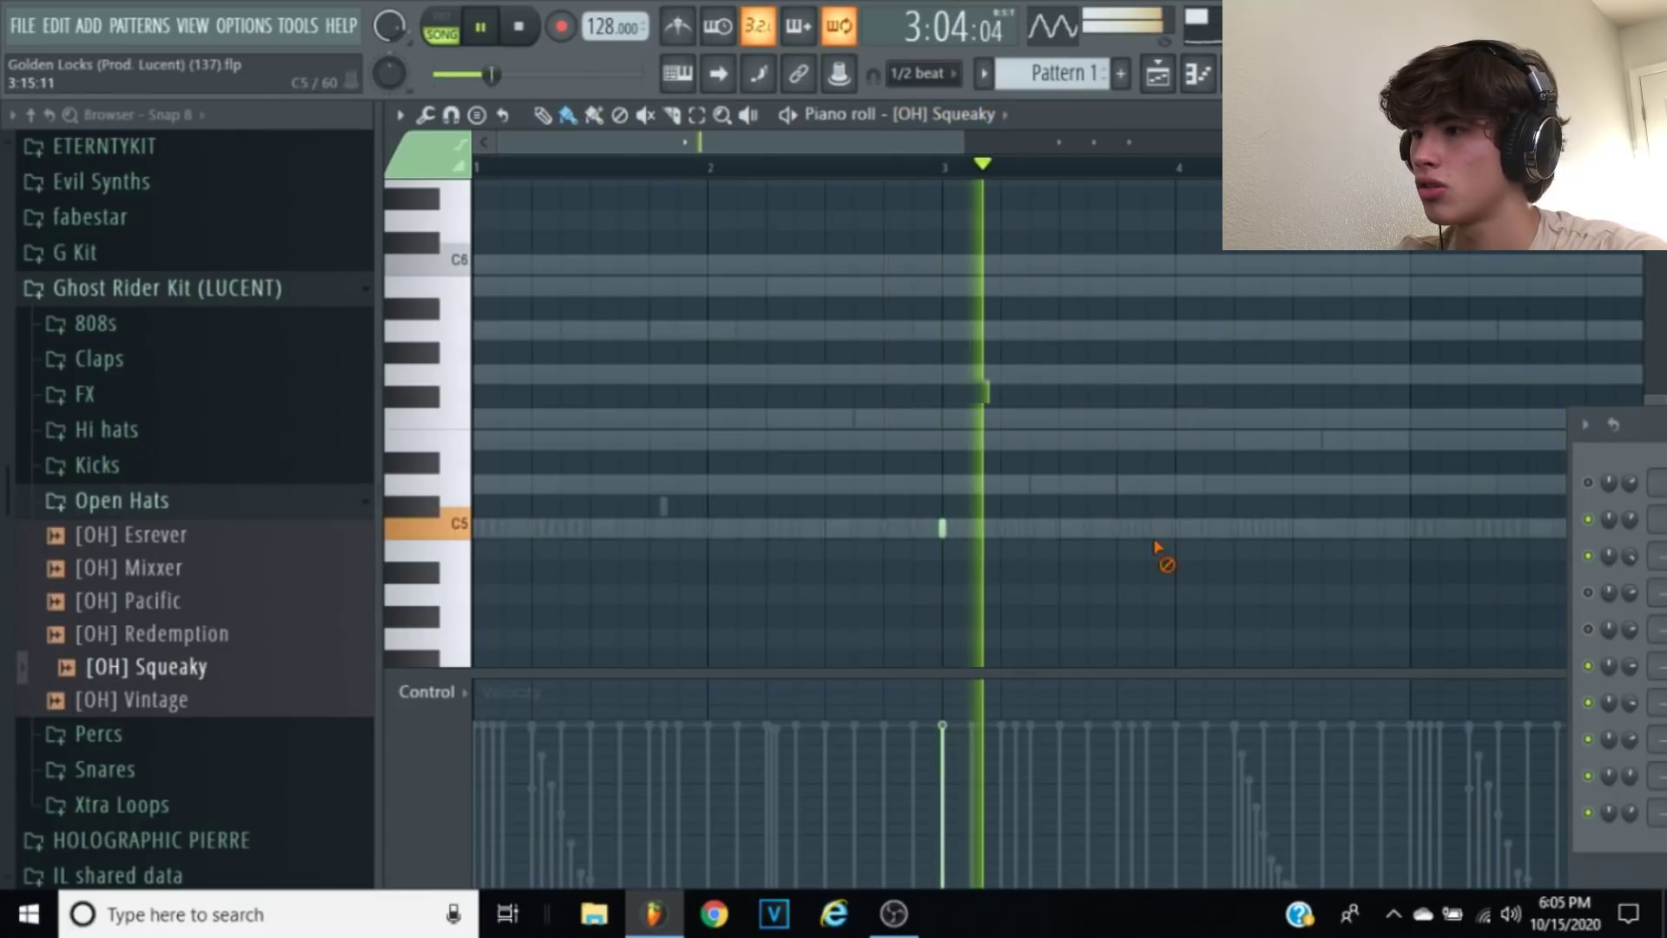
click(1031, 526)
click(1116, 526)
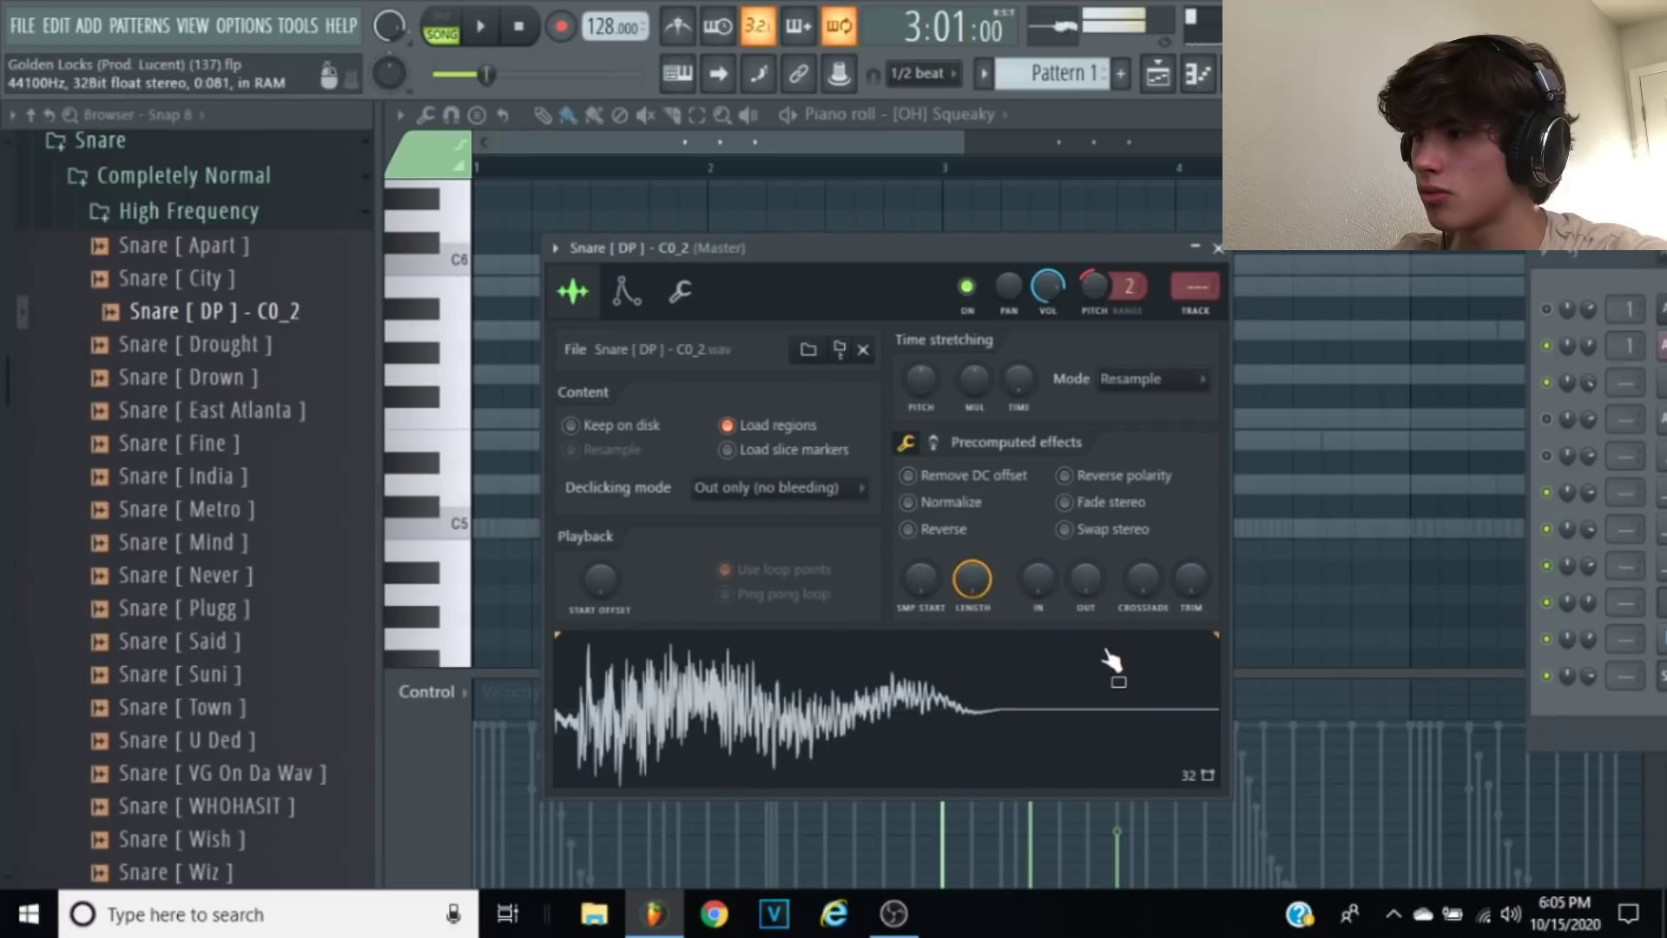
Step: Lengthen the quick fade-out of Snare [ DP ] - C0_2, start playback and open the snare's notes in the piano roll
drag(600, 603, 599, 595)
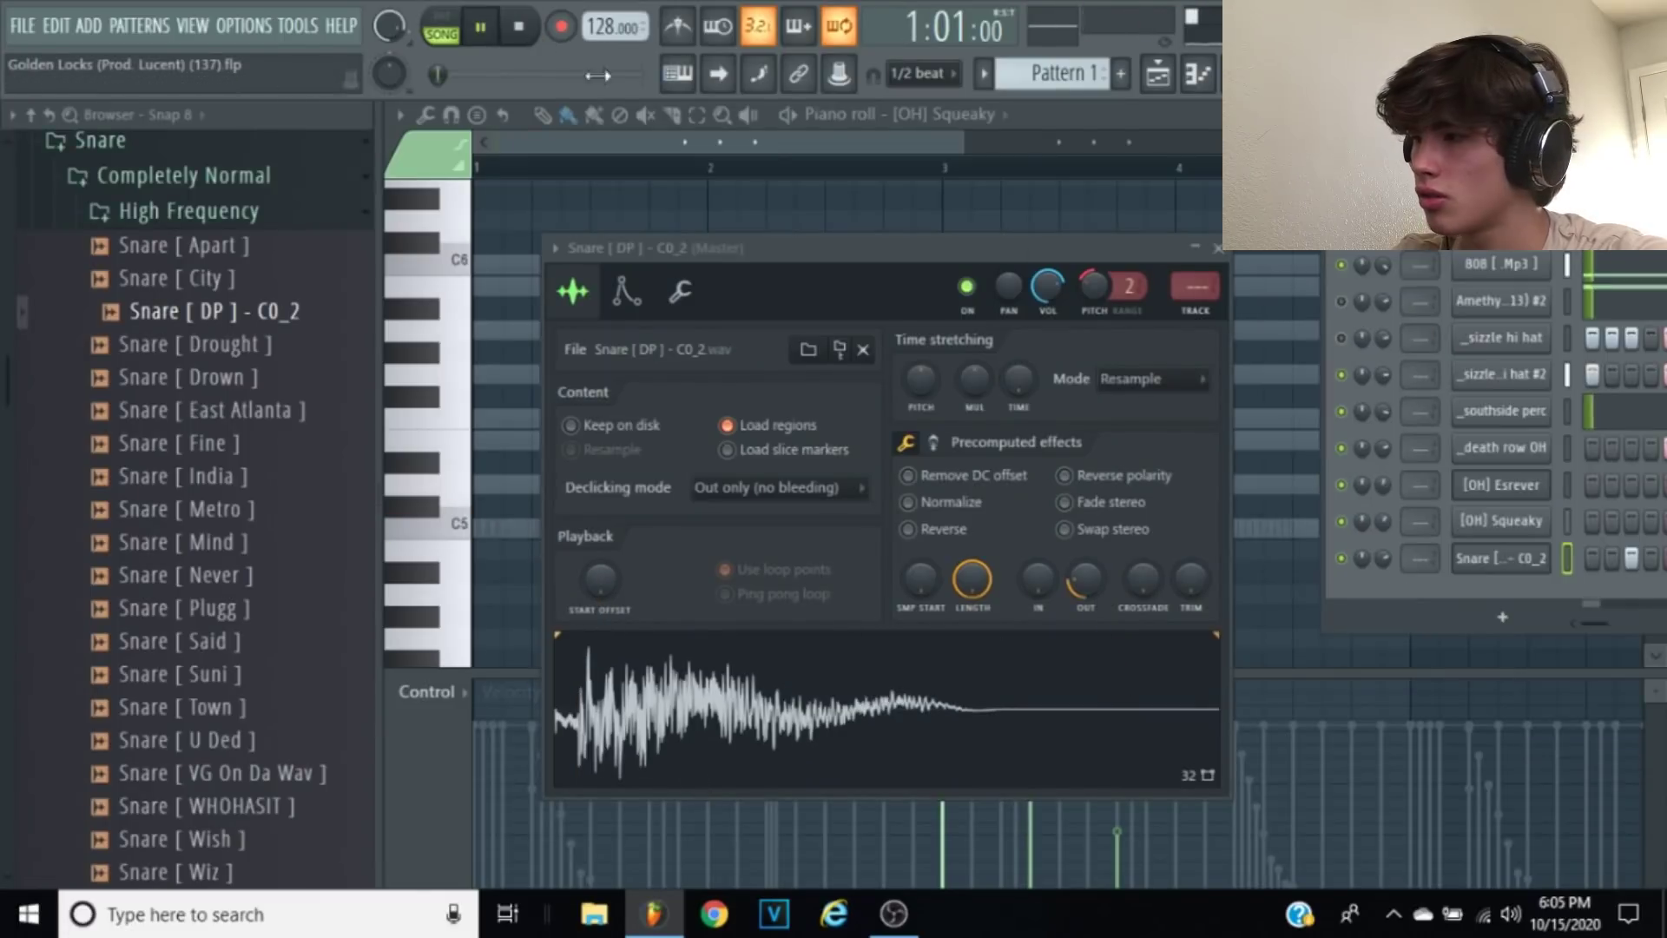
key(space)
right_click(1476, 558)
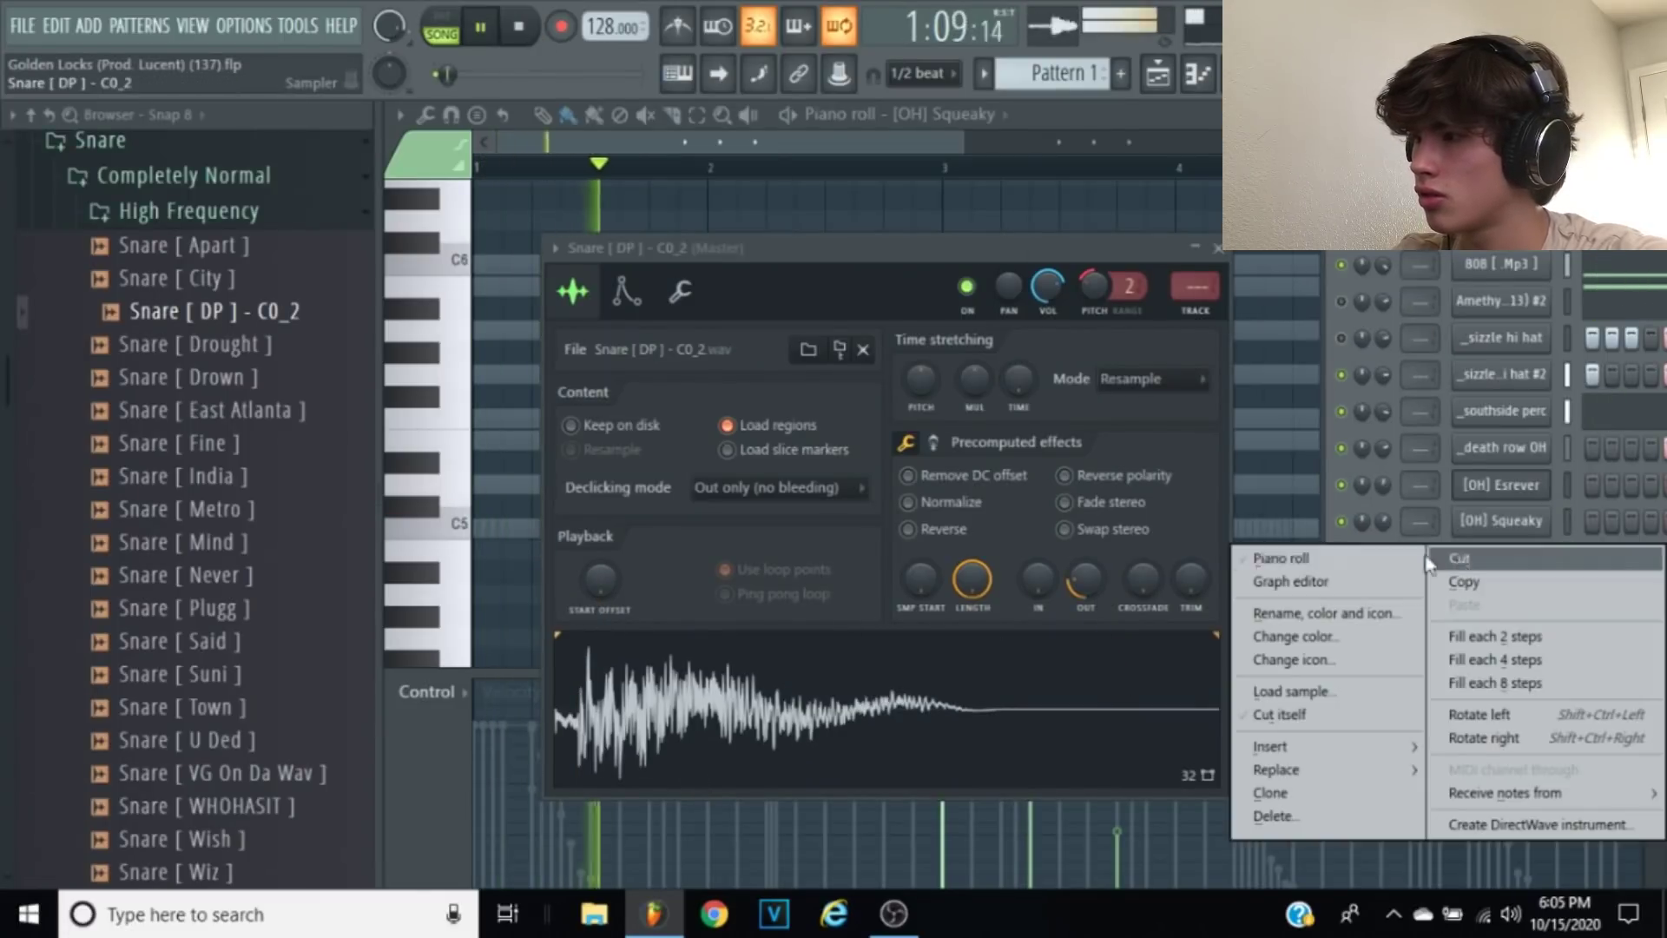
click(1398, 560)
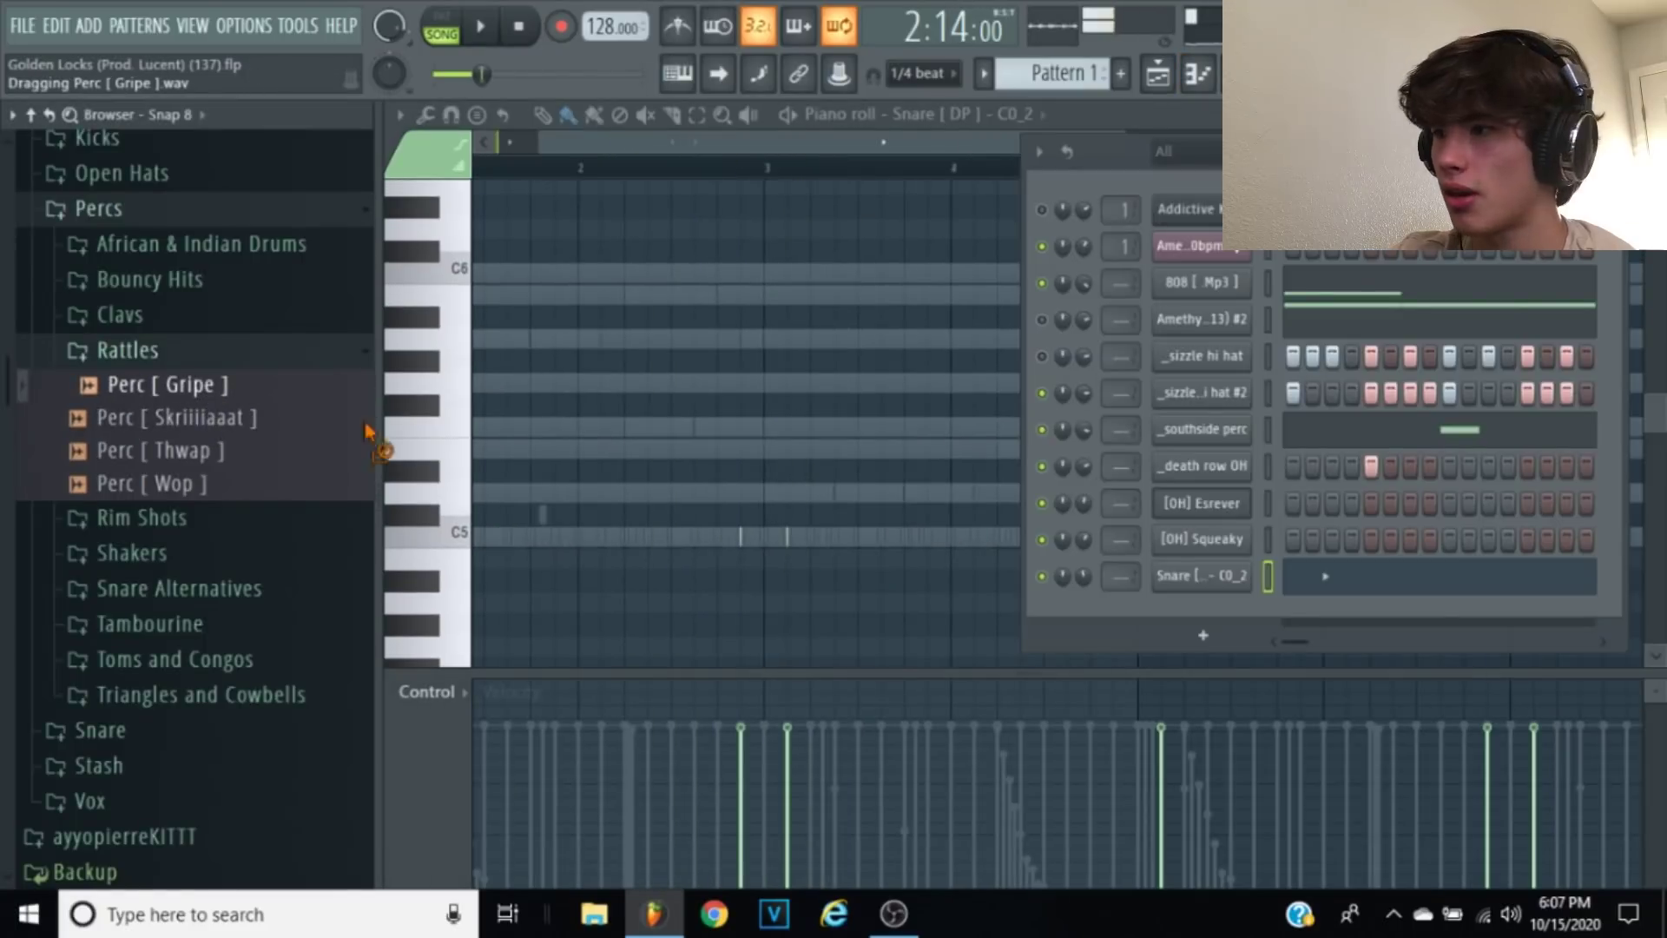
Step: Add the Perc [ Gripe ] rattle as a new channel and browse to the Short rim shots
drag(365, 430, 1181, 612)
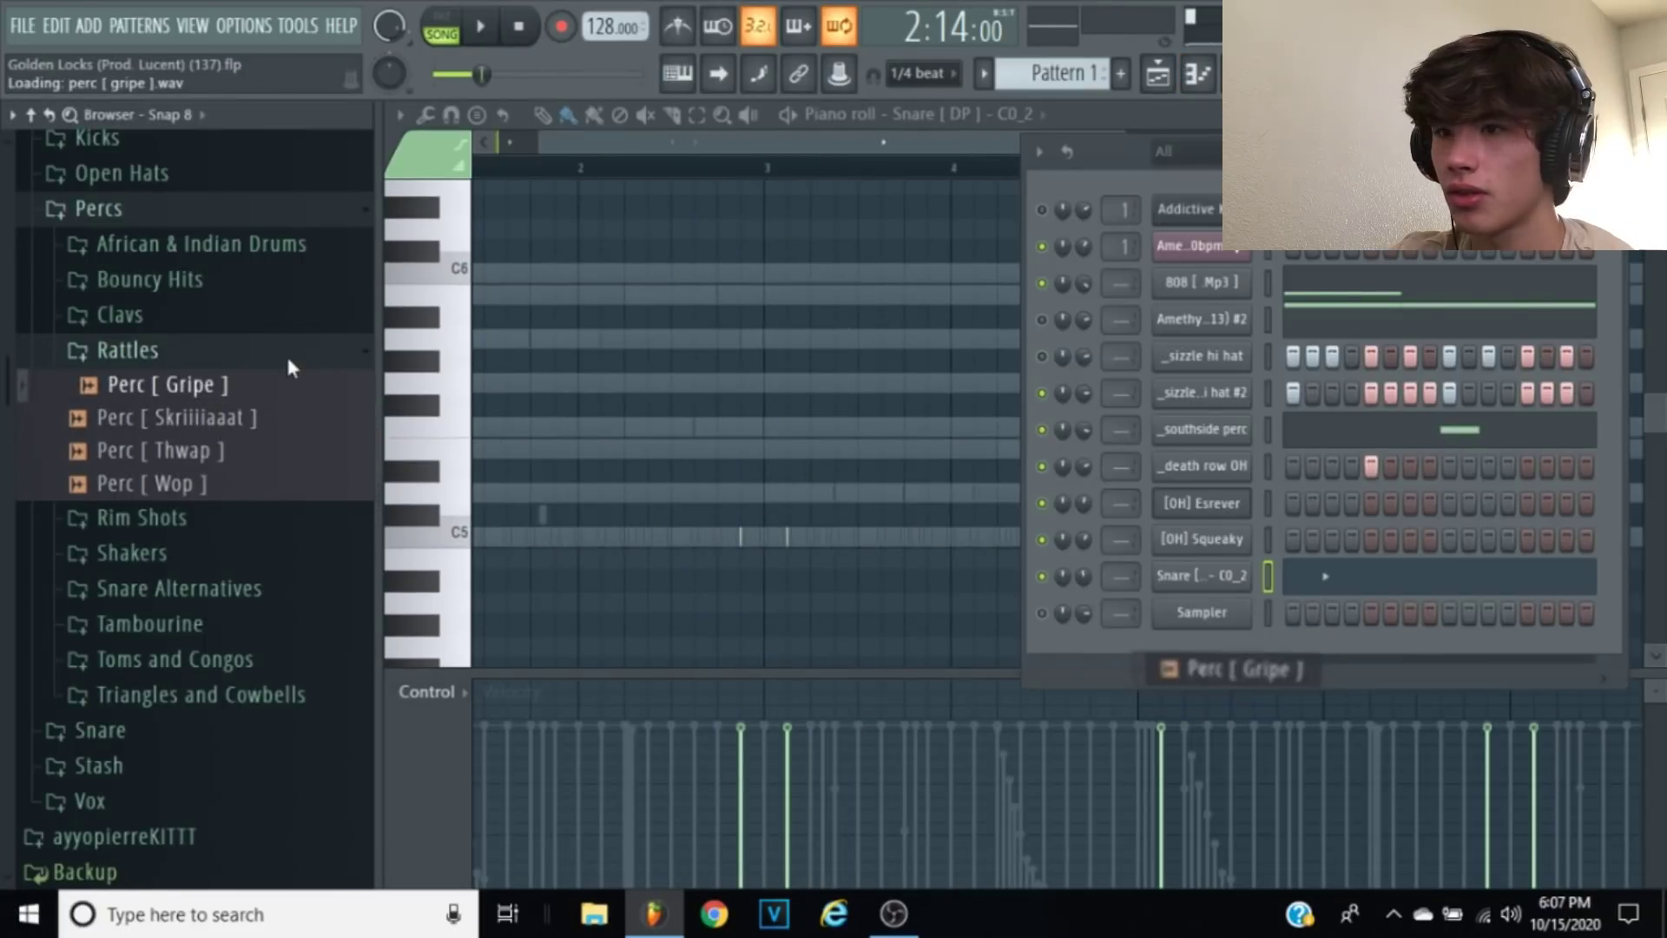
click(287, 351)
click(205, 395)
click(205, 454)
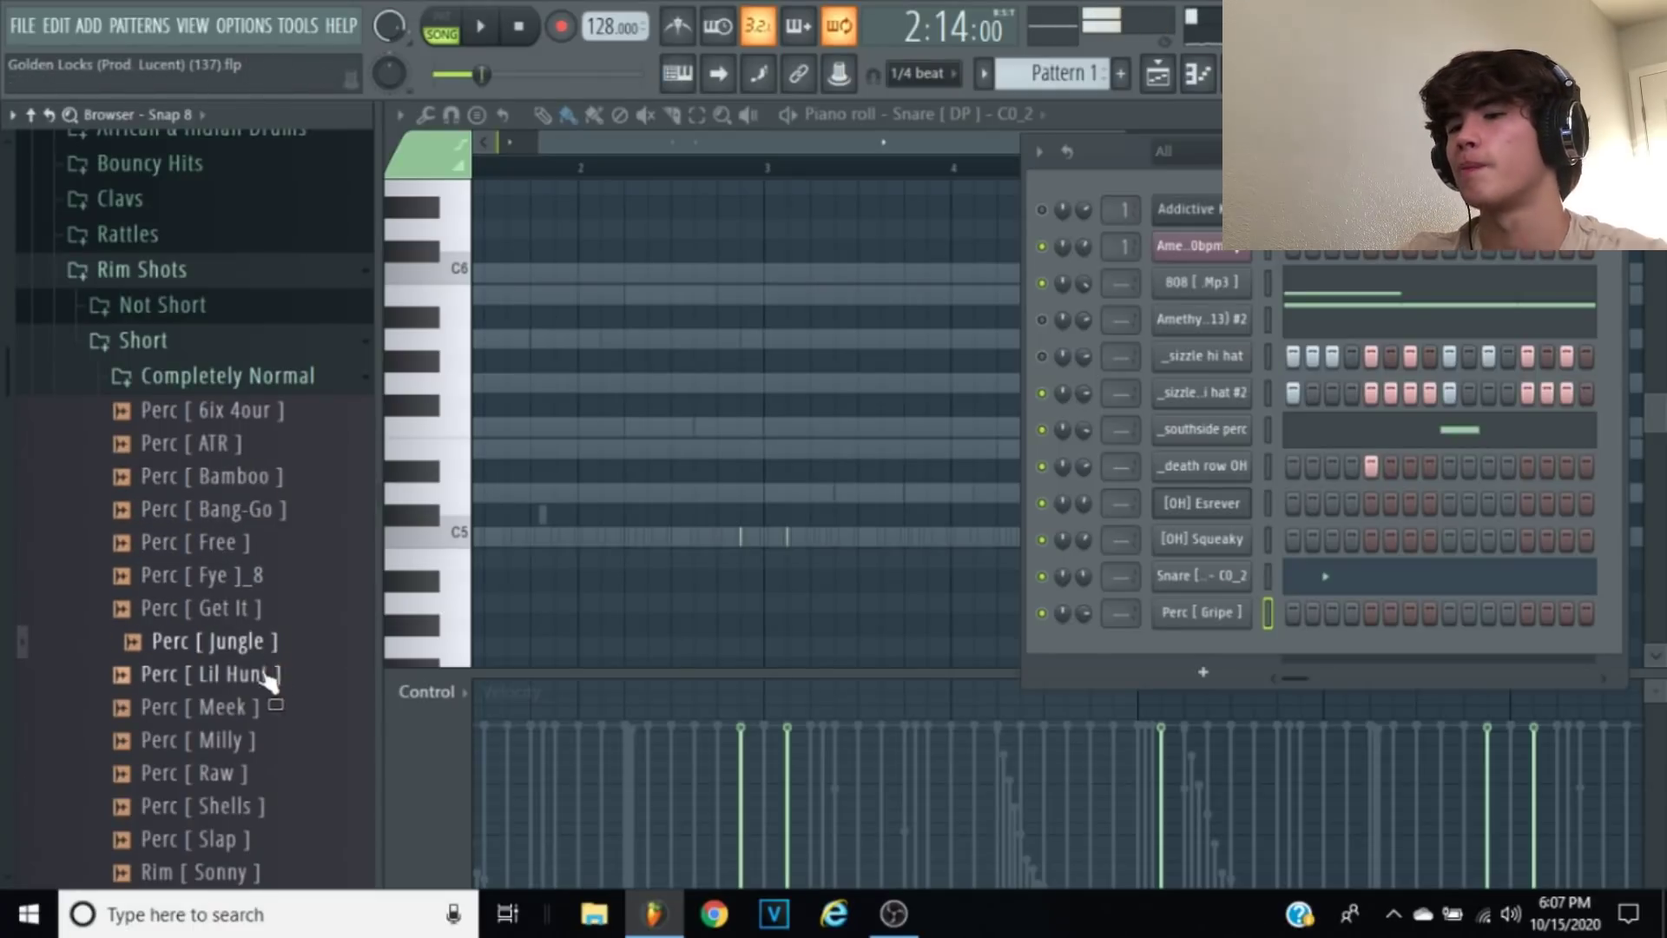
Step: Preview the Sonicly Tweaked rim shots, including Best Life, Bio, Gucci On ErrThang and Rippa, and add Perc [ LTA ] as a new channel
click(252, 381)
click(265, 450)
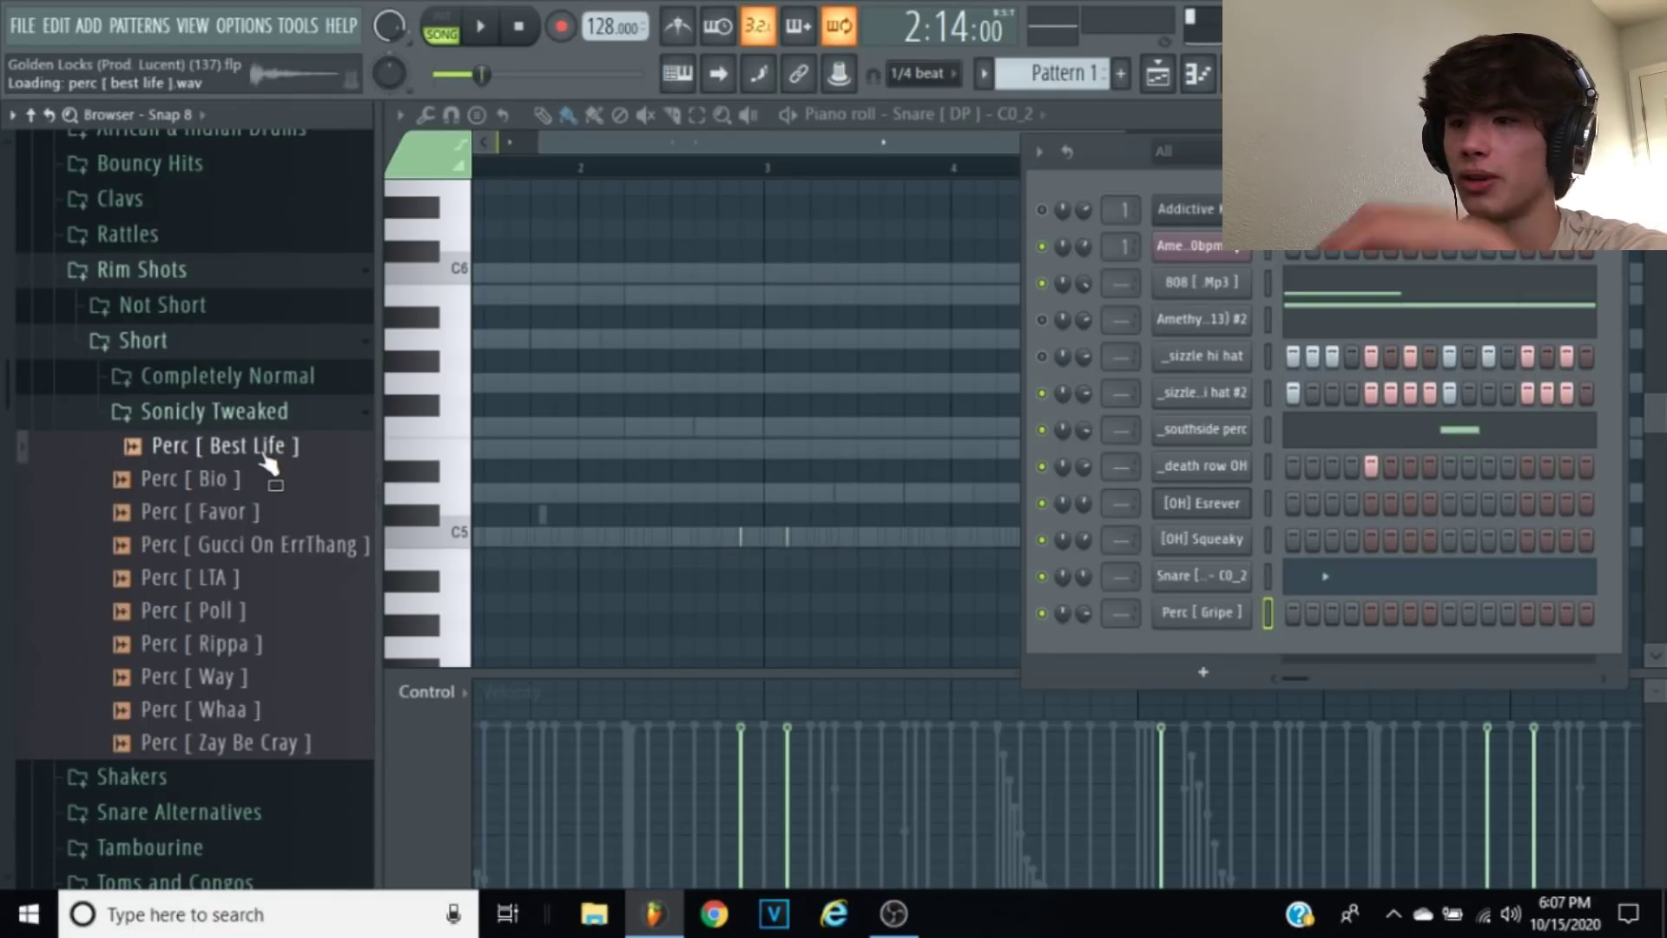
click(261, 479)
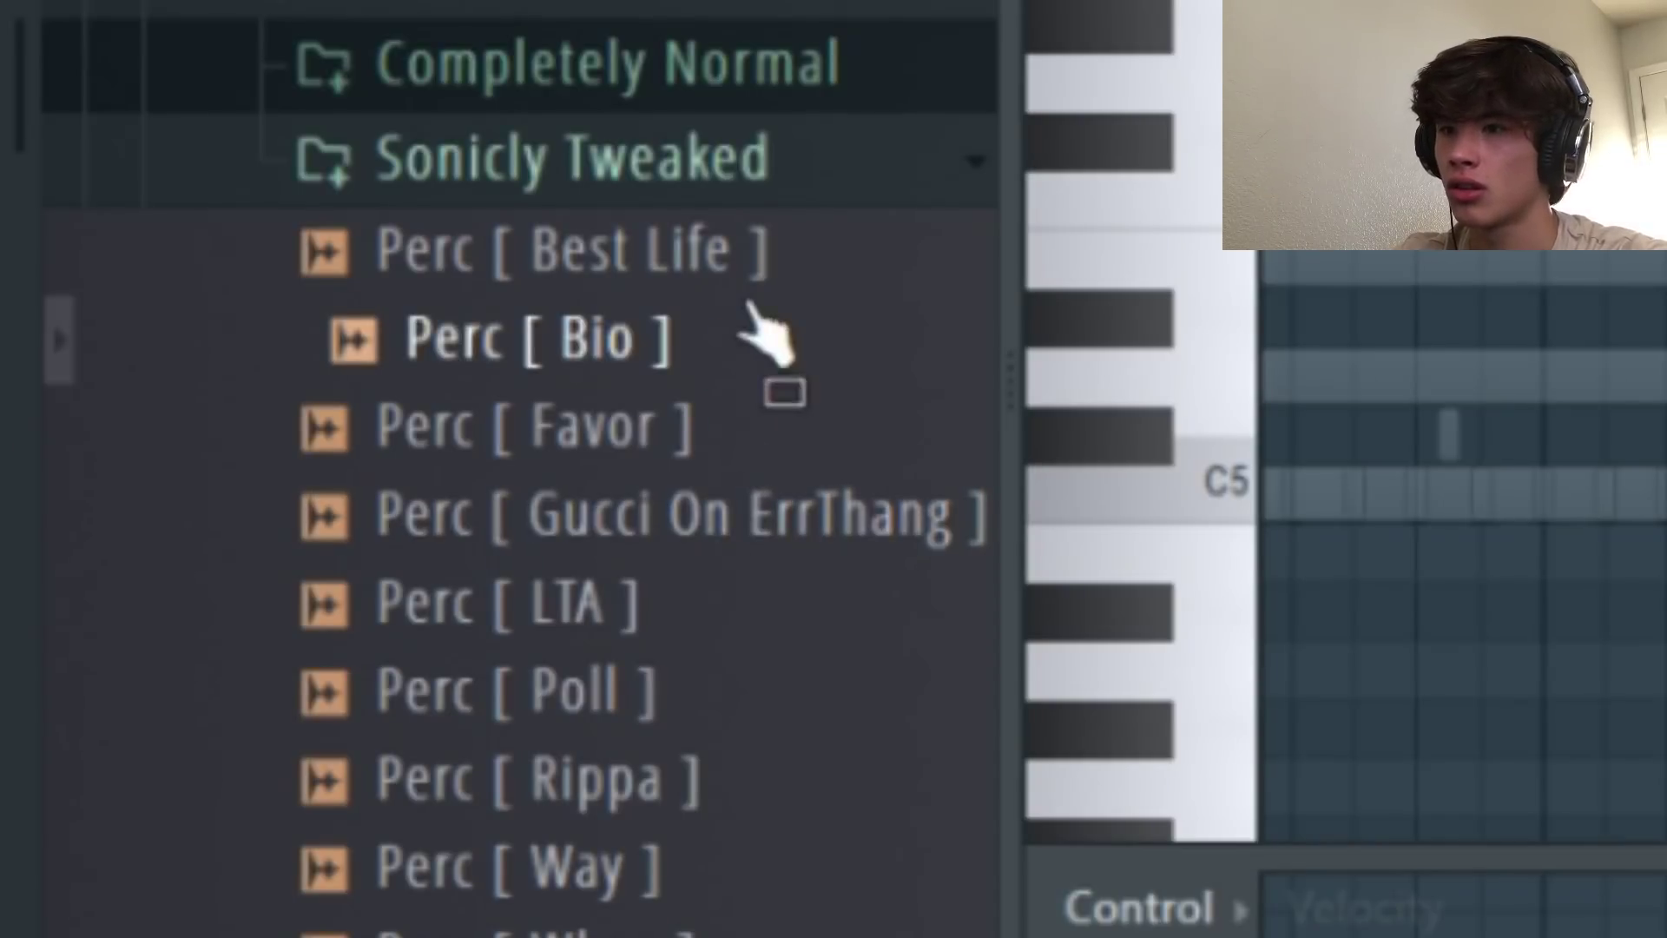
click(744, 525)
click(680, 630)
click(657, 754)
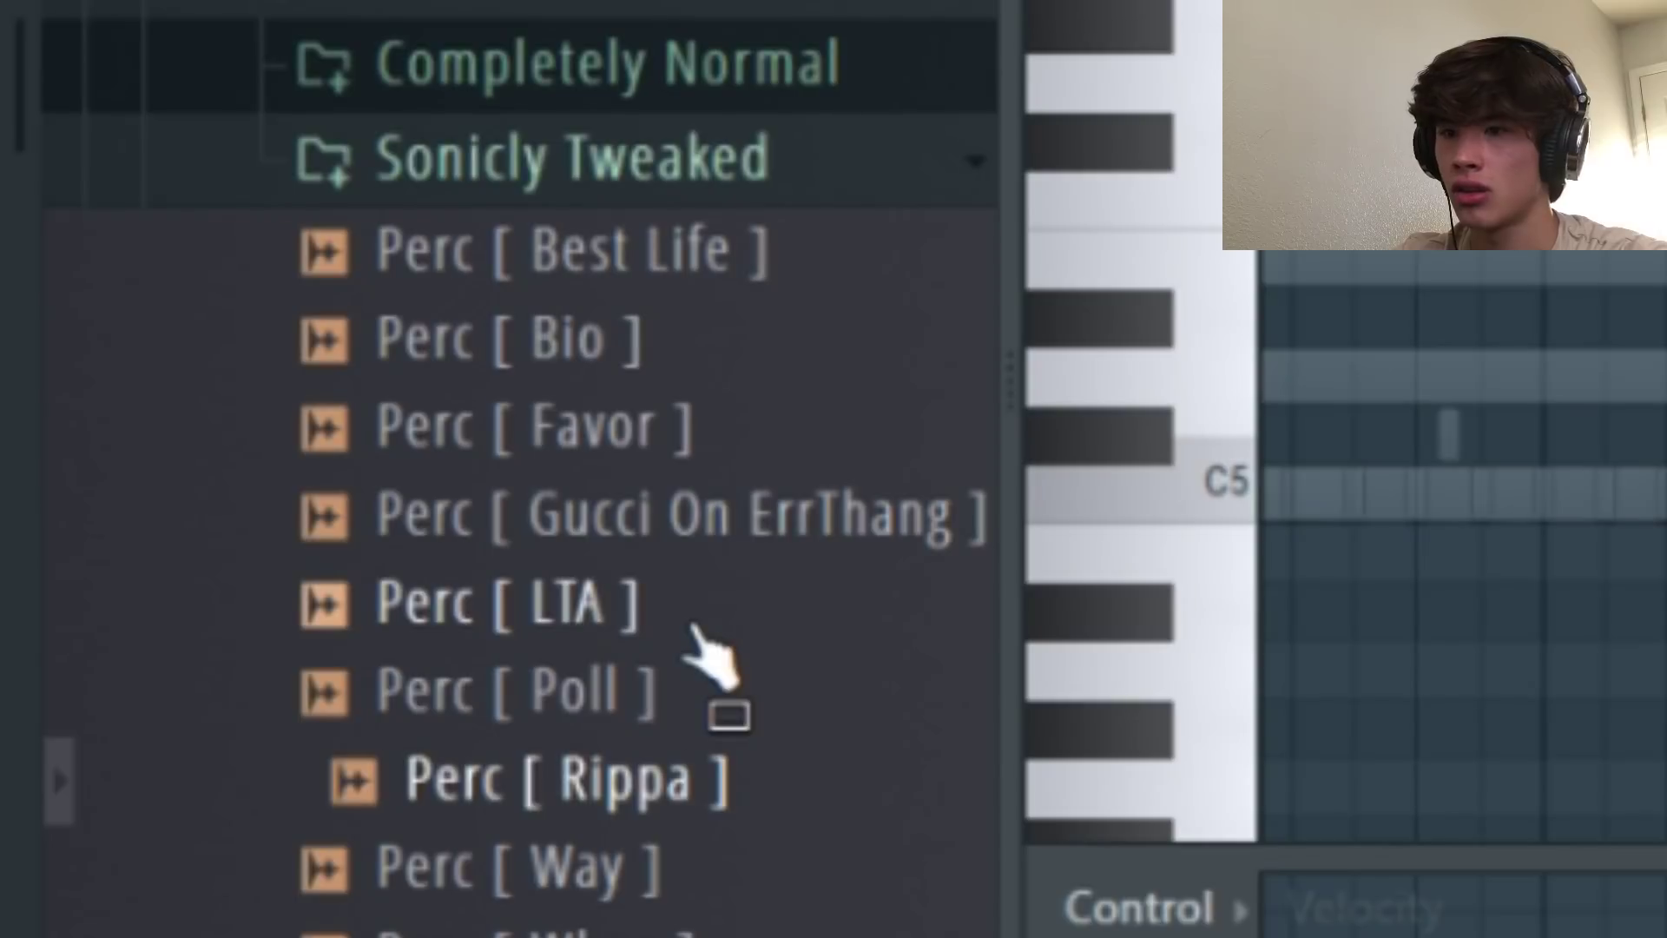
click(694, 626)
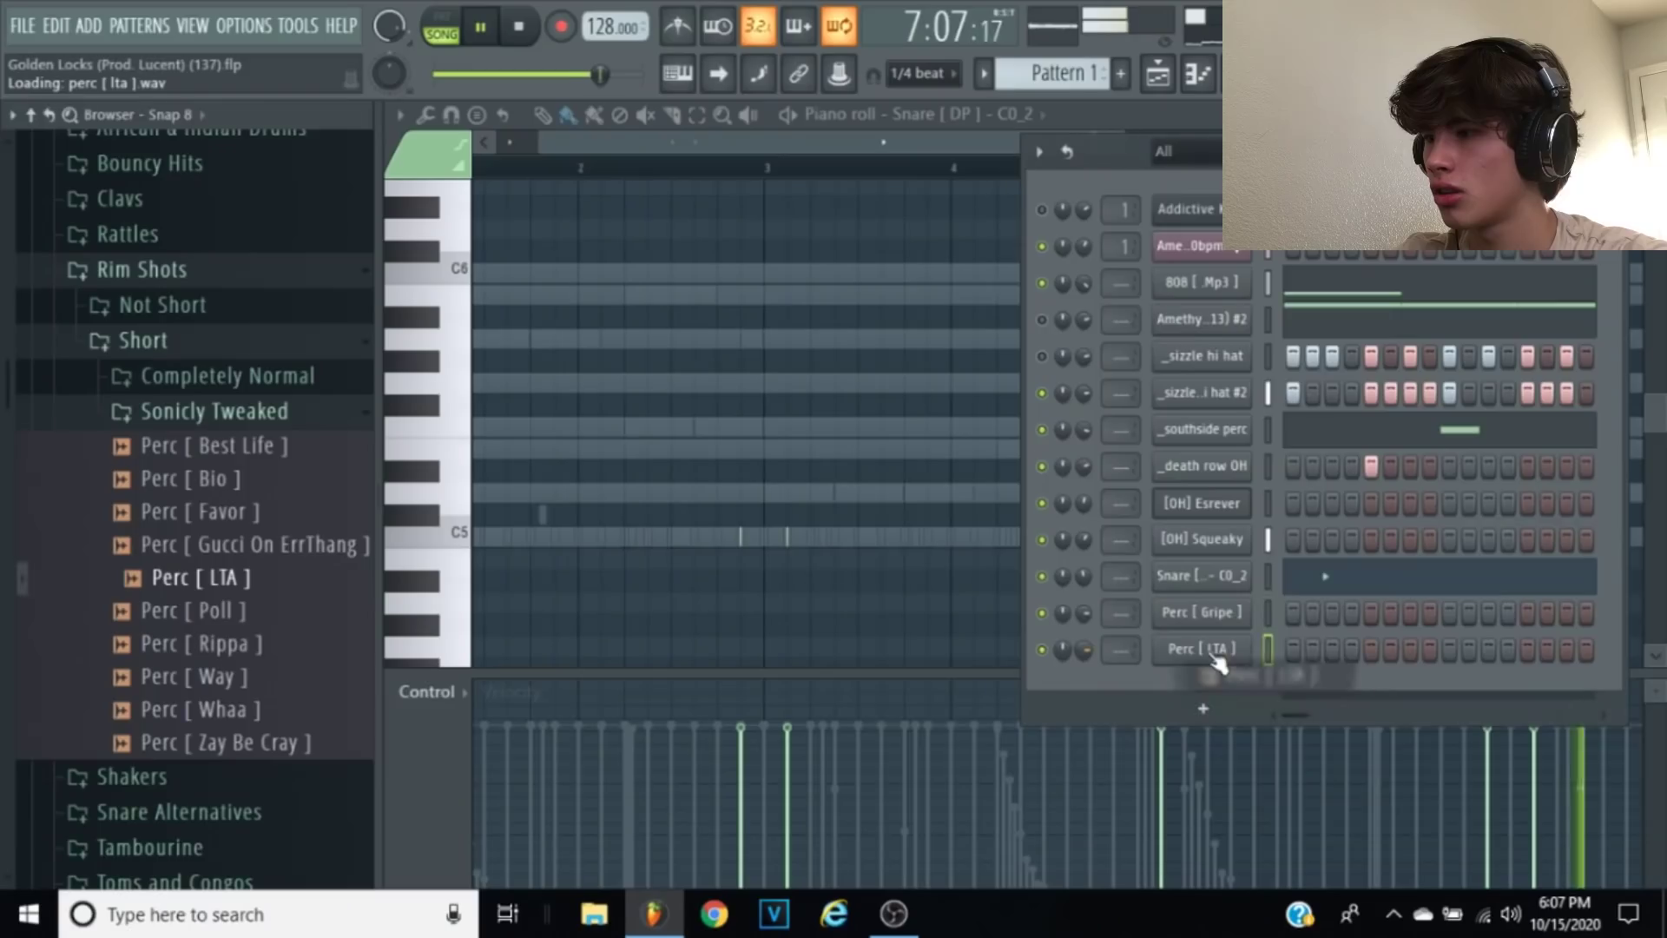
Step: Open Perc [ LTA ] in the piano roll and move the channel rack clear of the note grid
right_click(1215, 657)
click(1276, 586)
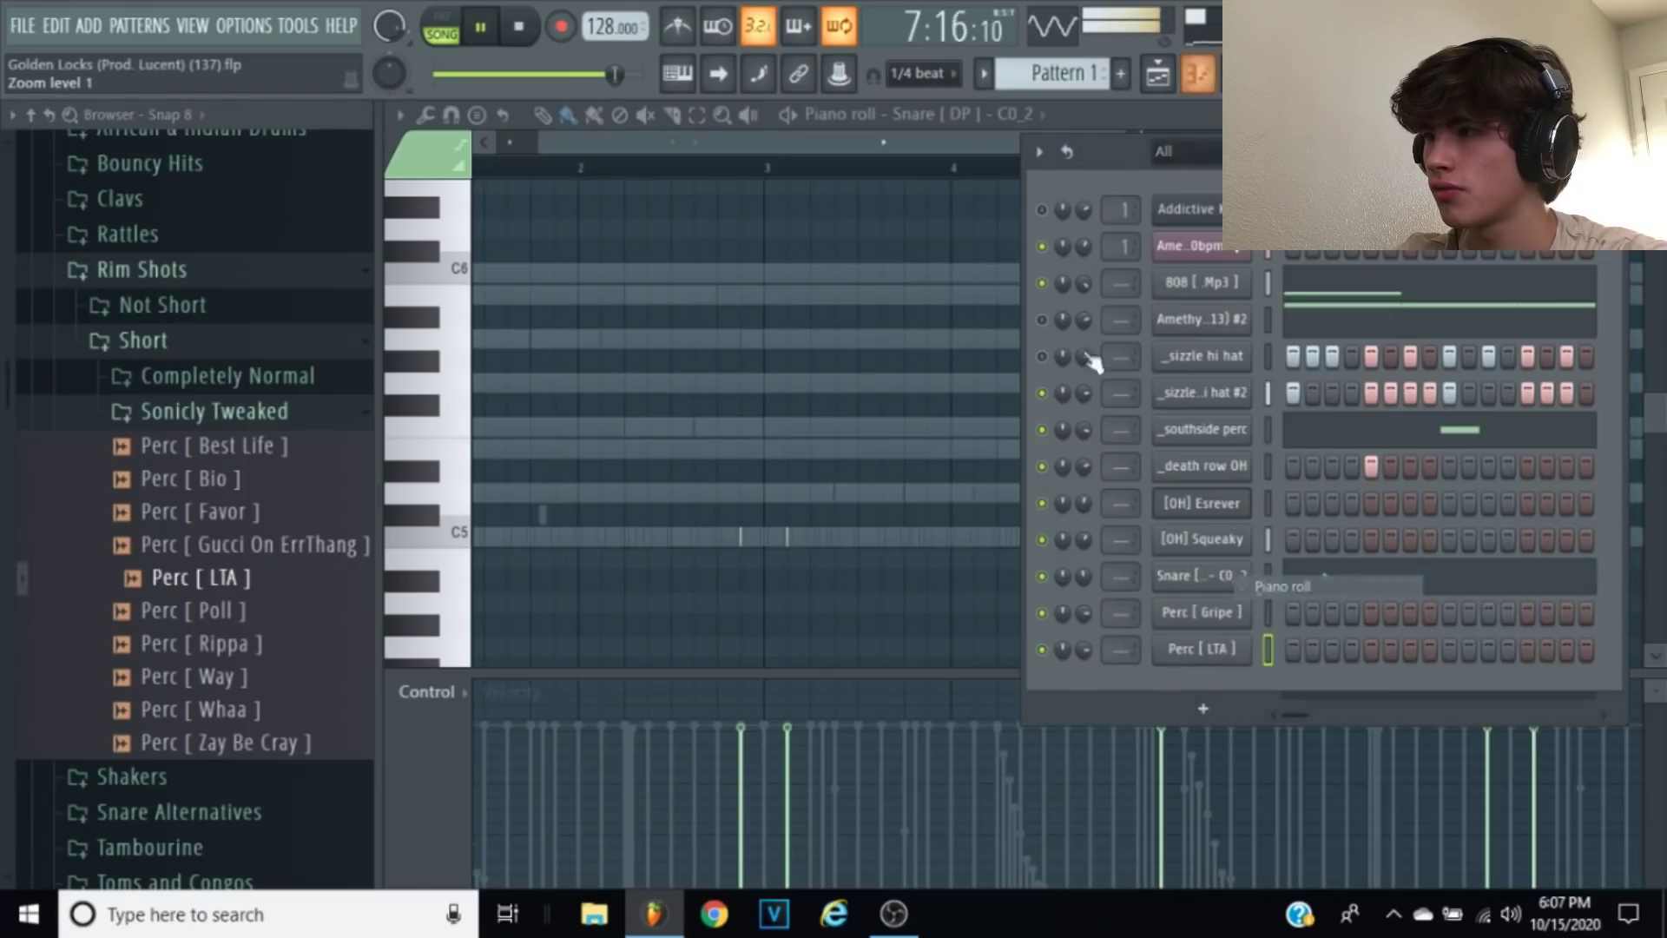
drag(1117, 159, 1463, 260)
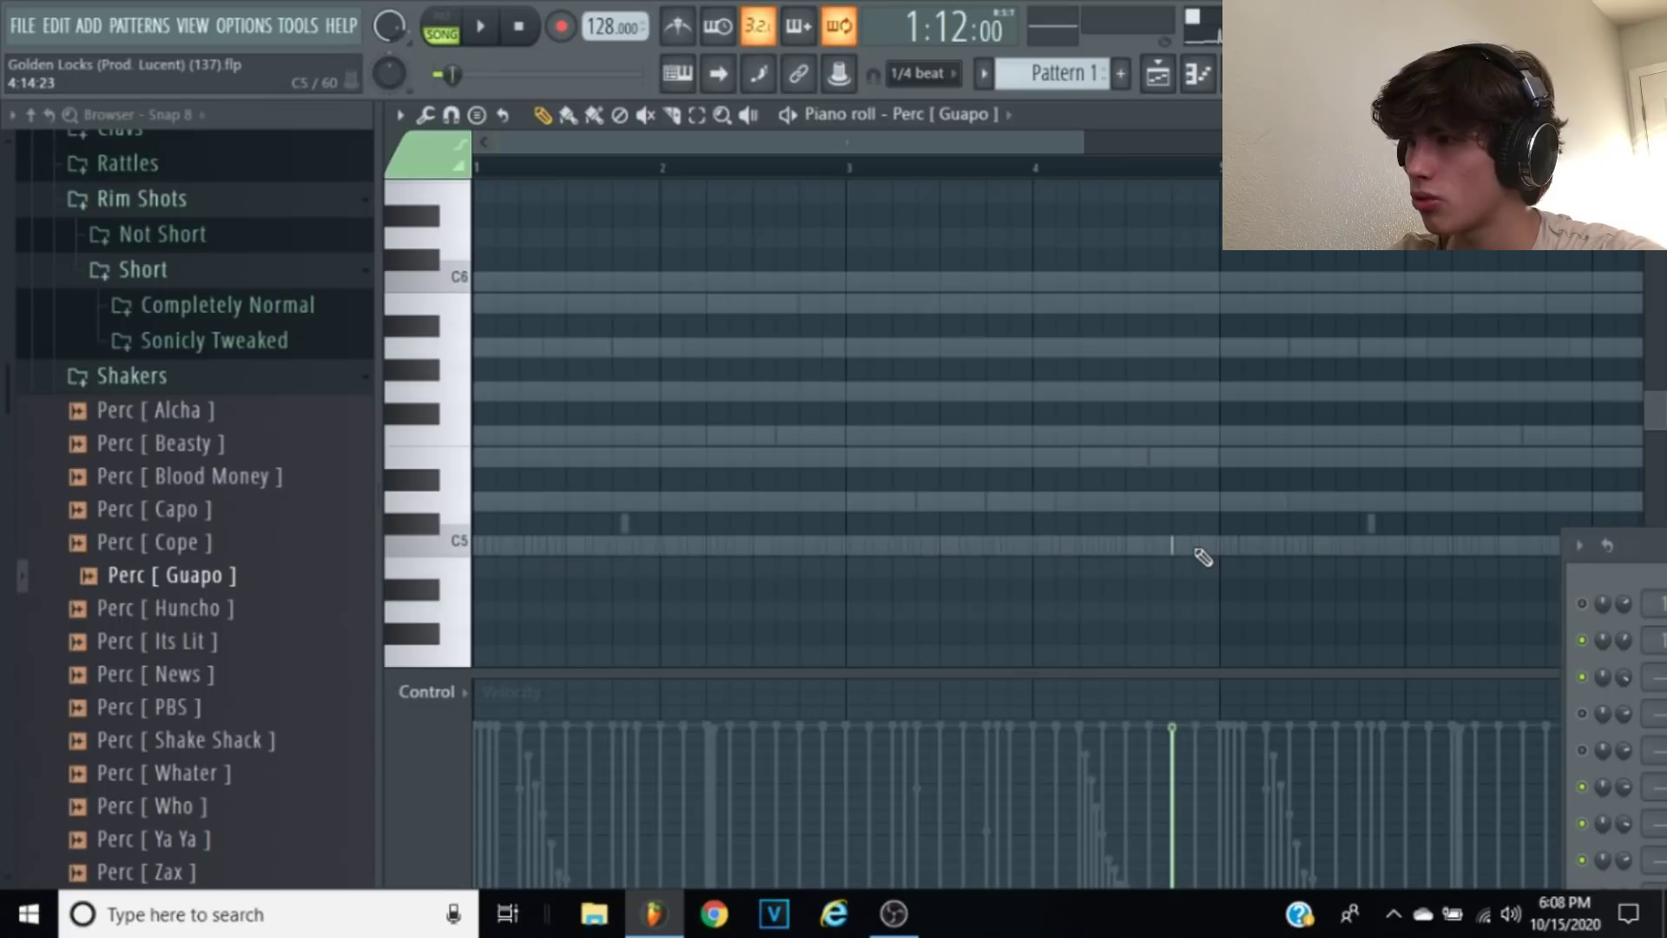
Step: Add another C5 hit for Perc [ Guapo ] directly after the one near the end of bar 4 and audition it
click(940, 86)
click(1218, 549)
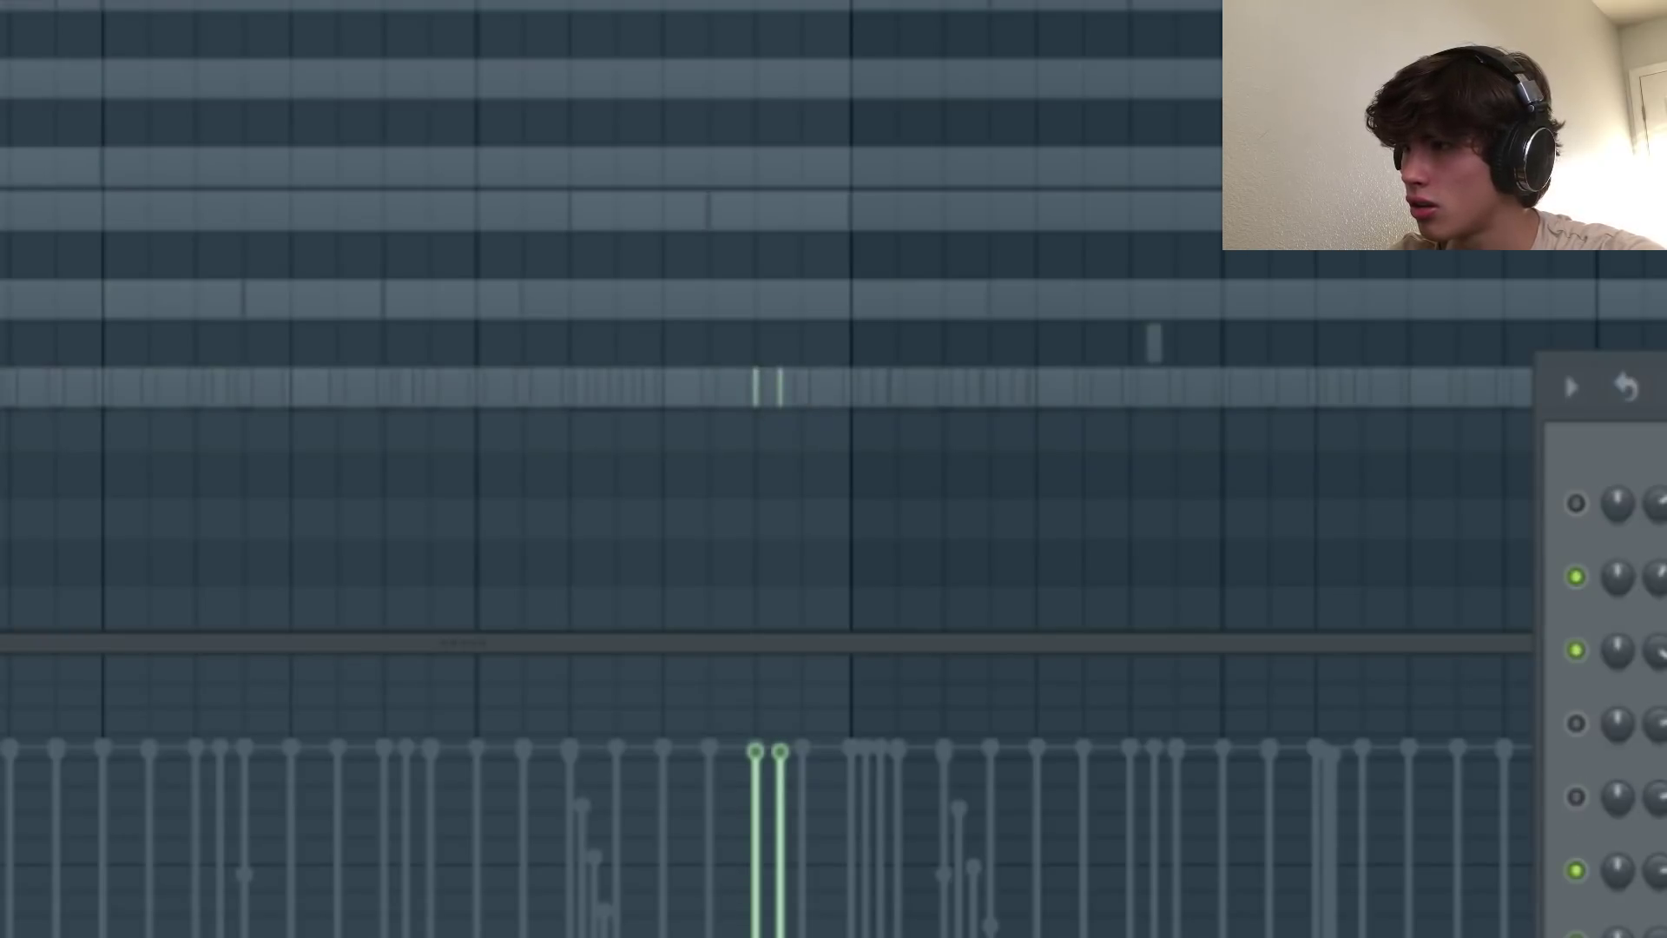
key(space)
key(space)
key(space)
key(space)
key(space)
Step: Bring the channel rack back into view, lower the volume of Perc [ Guapo ] and check the level in playback
drag(1606, 387, 1093, 0)
key(space)
key(space)
drag(1147, 833, 1148, 868)
key(space)
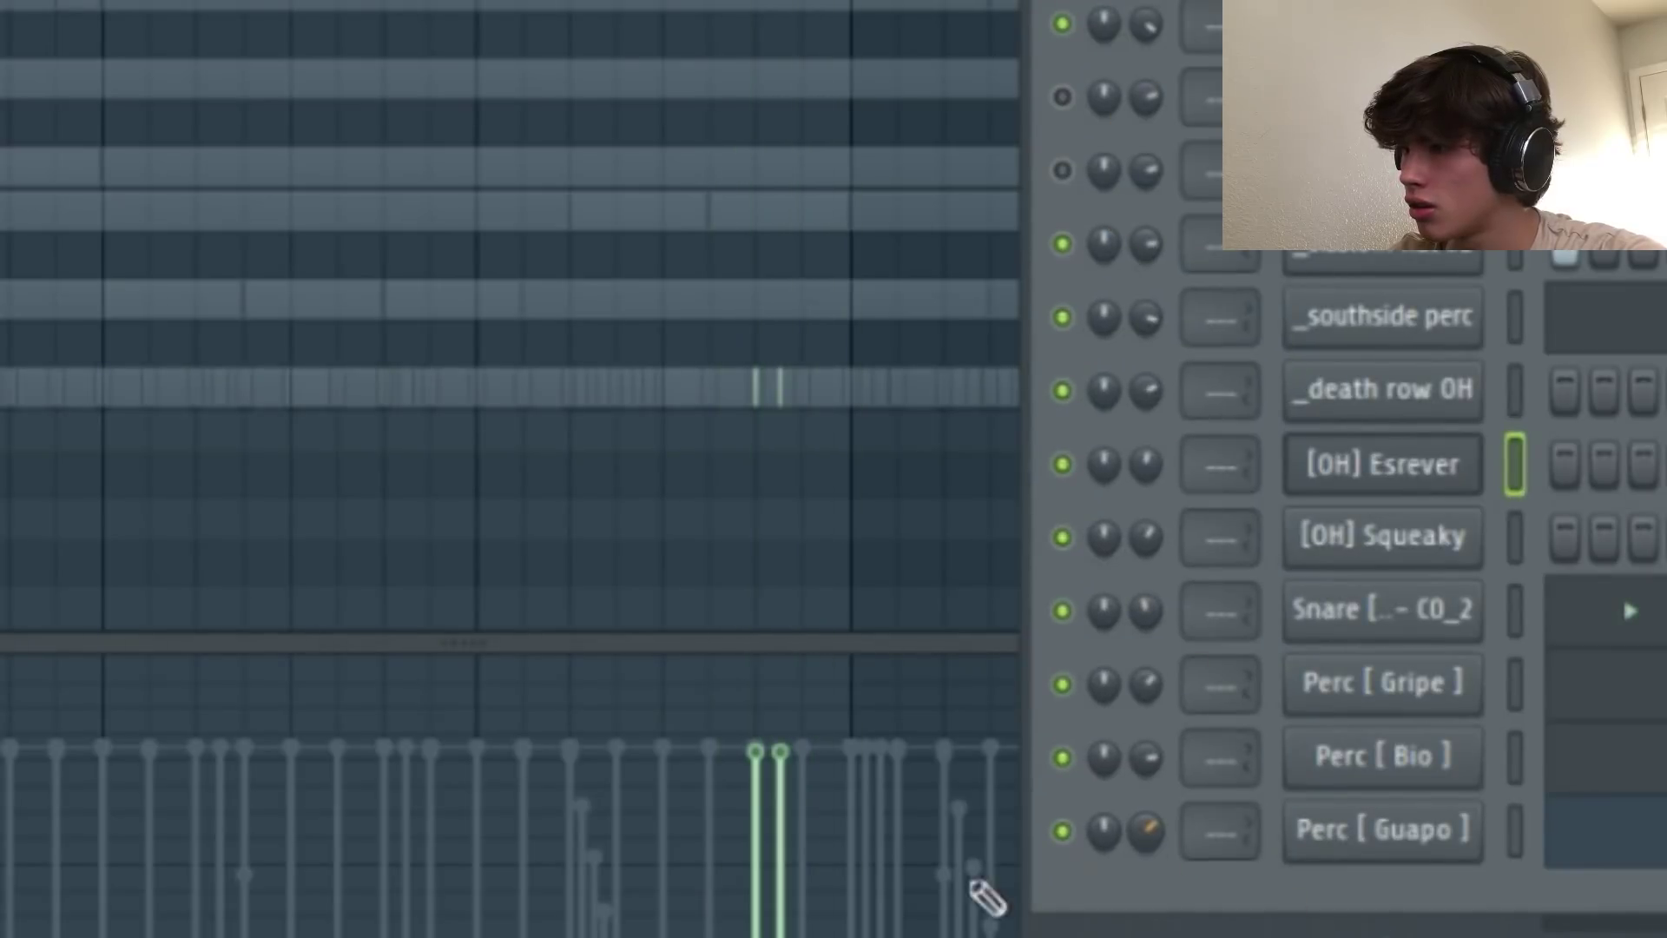
click(818, 885)
key(space)
key(space)
key(space)
key(space)
key(space)
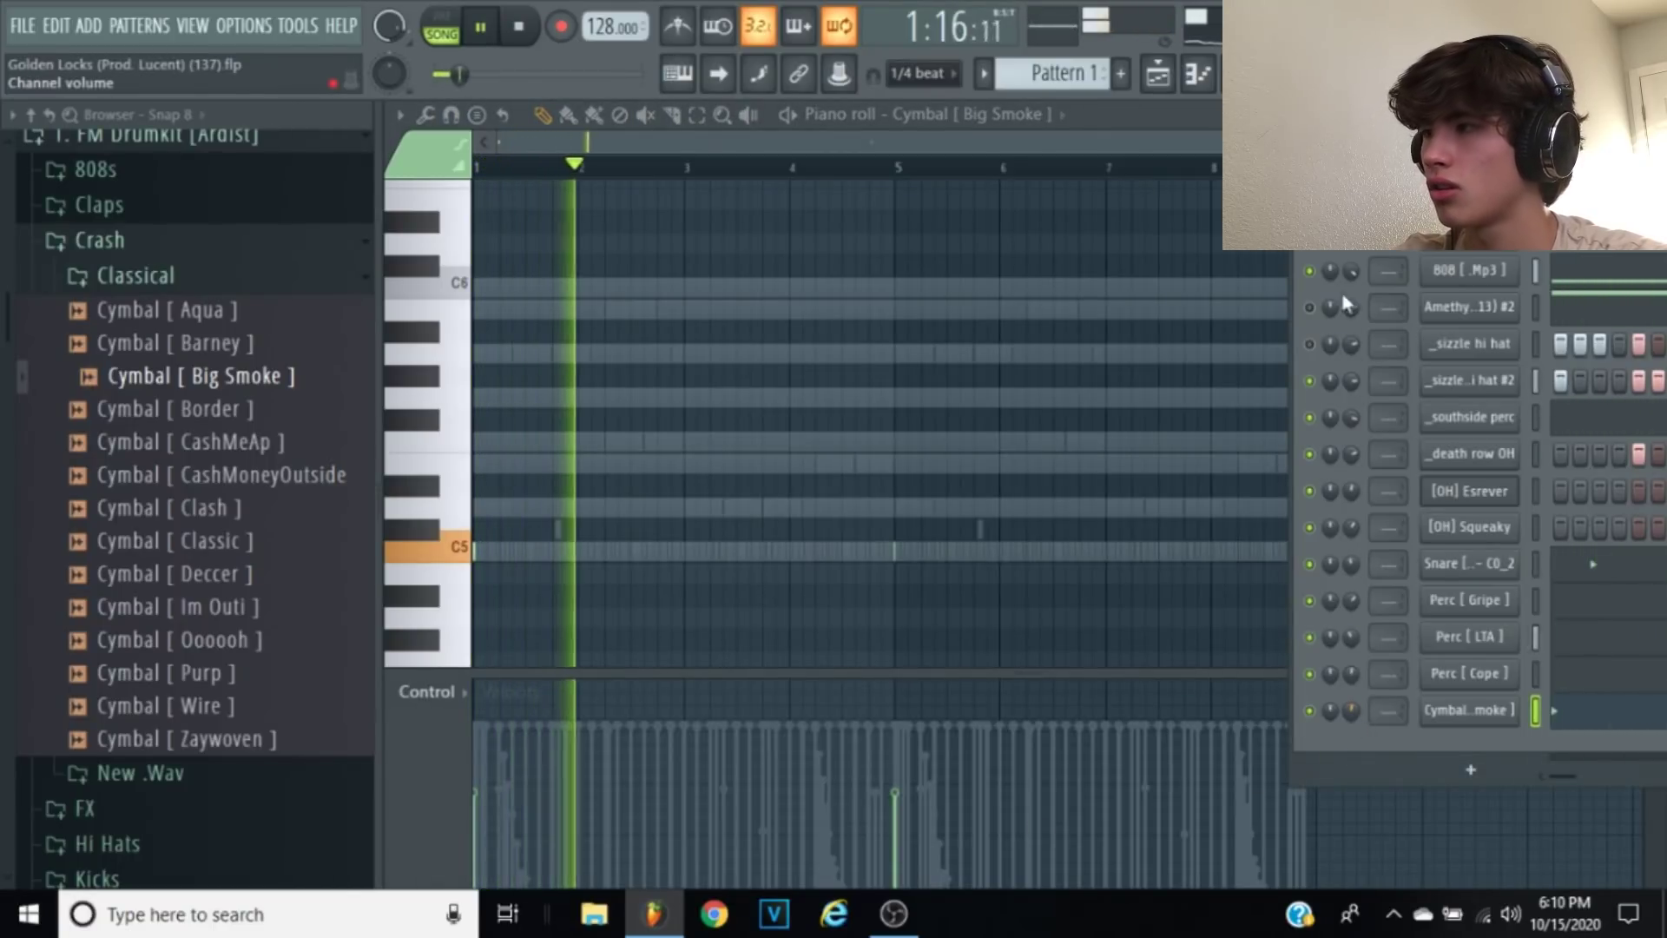
Step: Open the Perc [ LTA ] sampler settings and reset its time-stretching pitch shift
click(1467, 637)
right_click(780, 375)
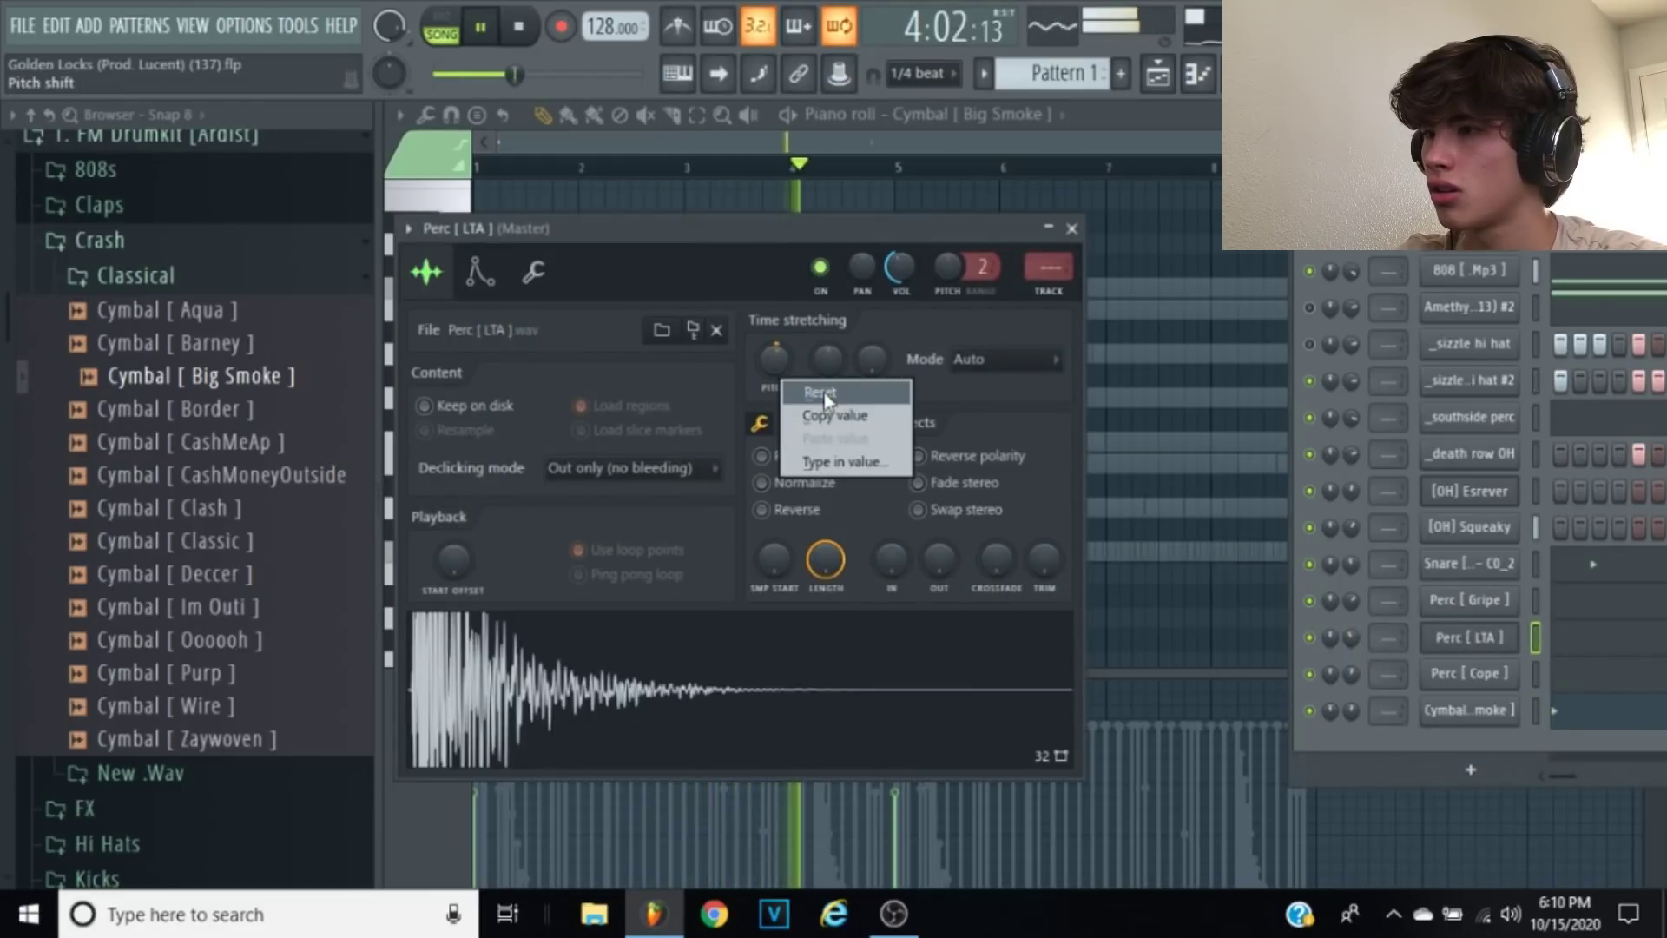
click(829, 392)
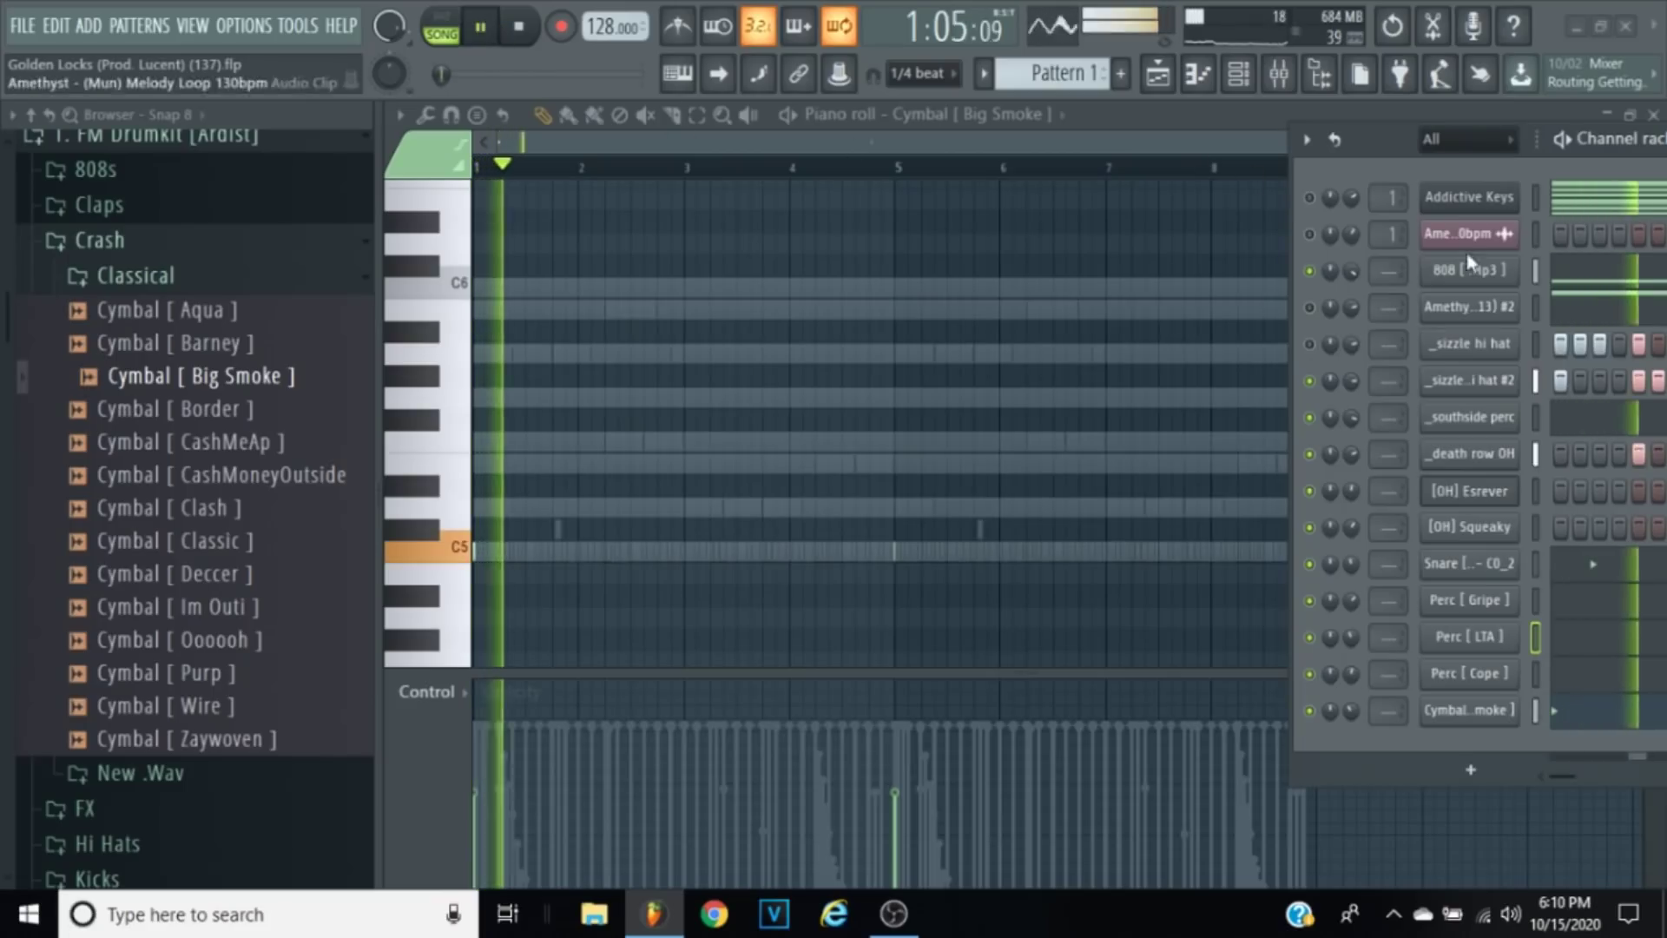
Step: Show the 808 [ .Mp3 ] notes in the piano roll, uncover the whole grid and listen through the eight bars
click(1469, 262)
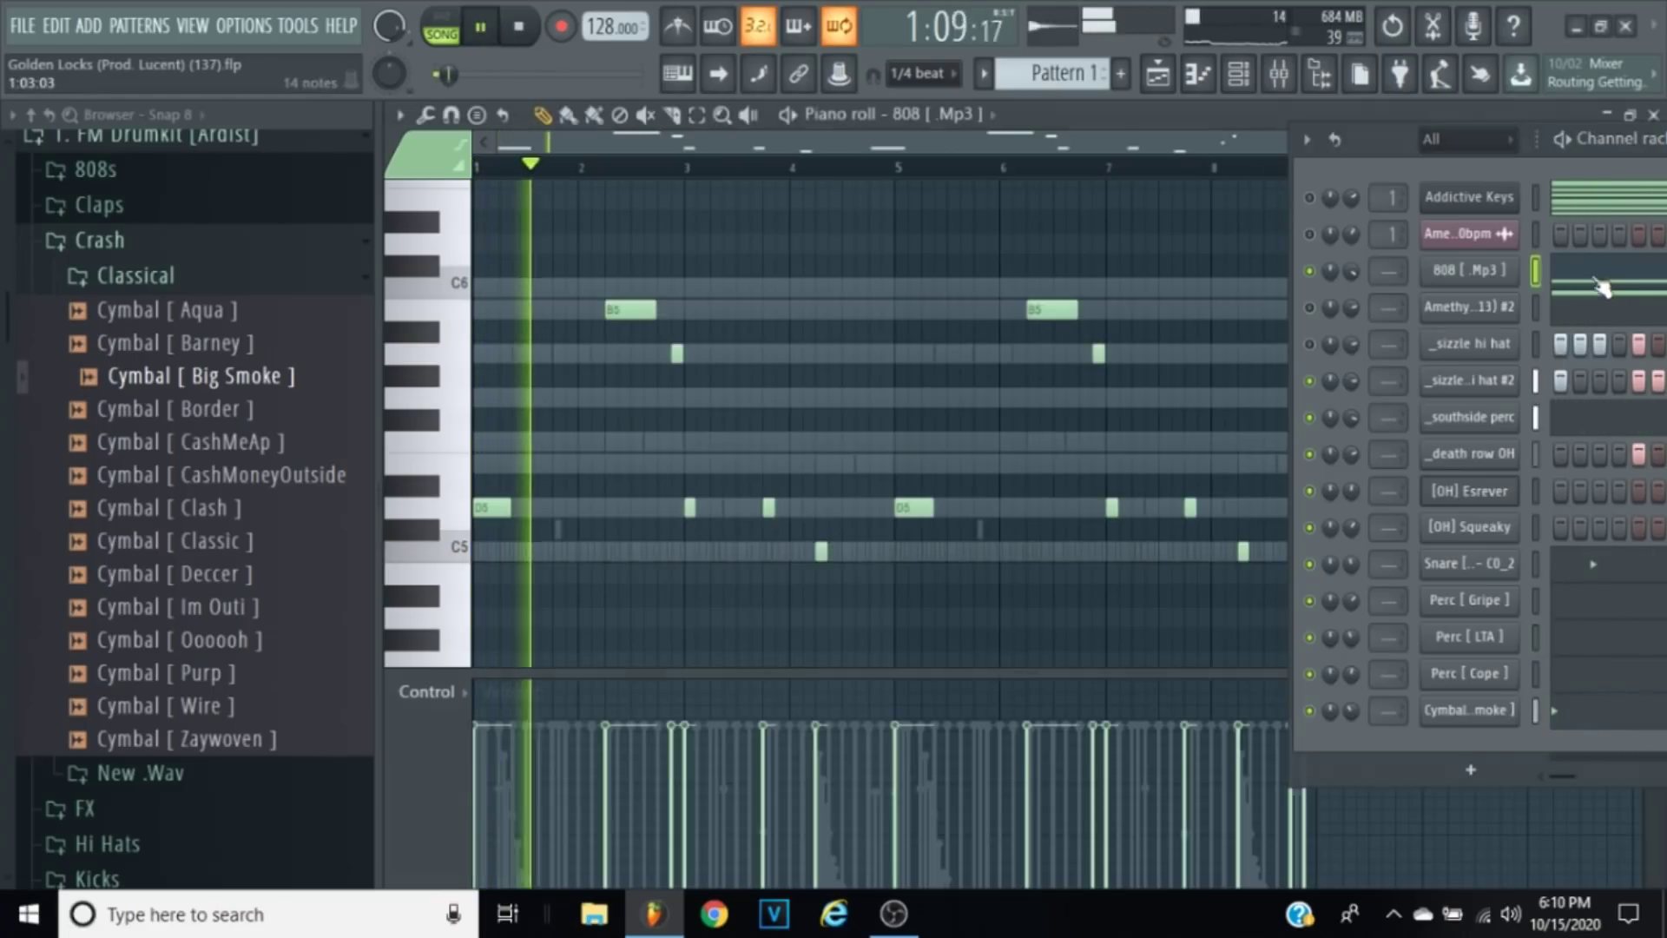
drag(1403, 143, 1663, 780)
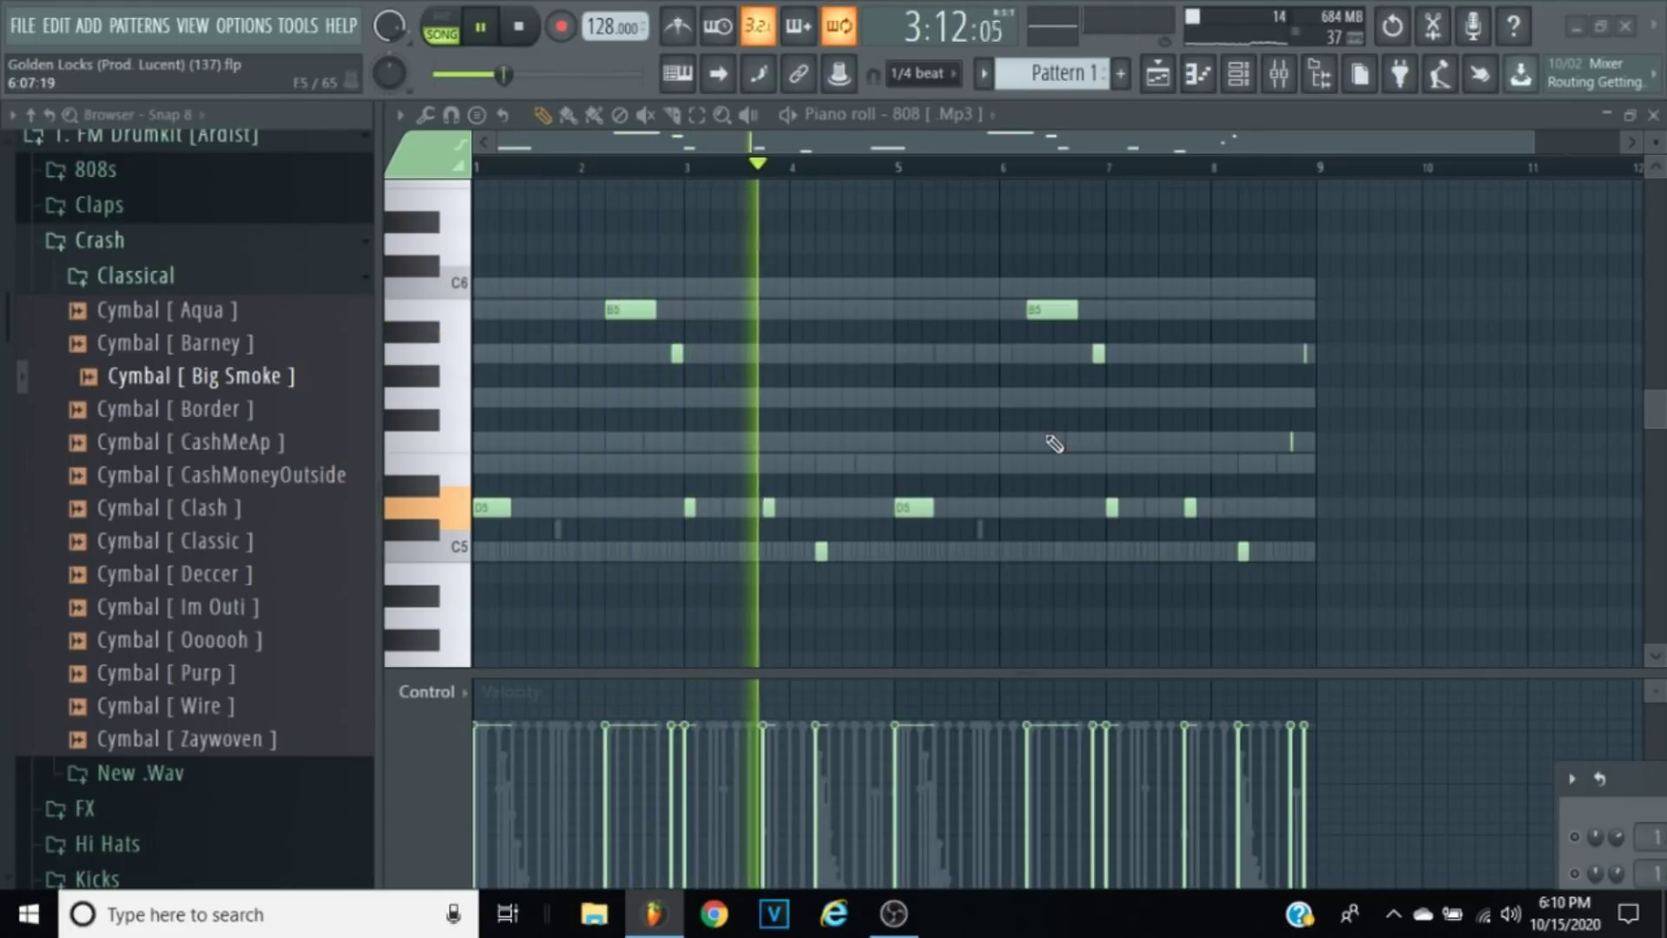
key(XF86AudioRaiseVolume)
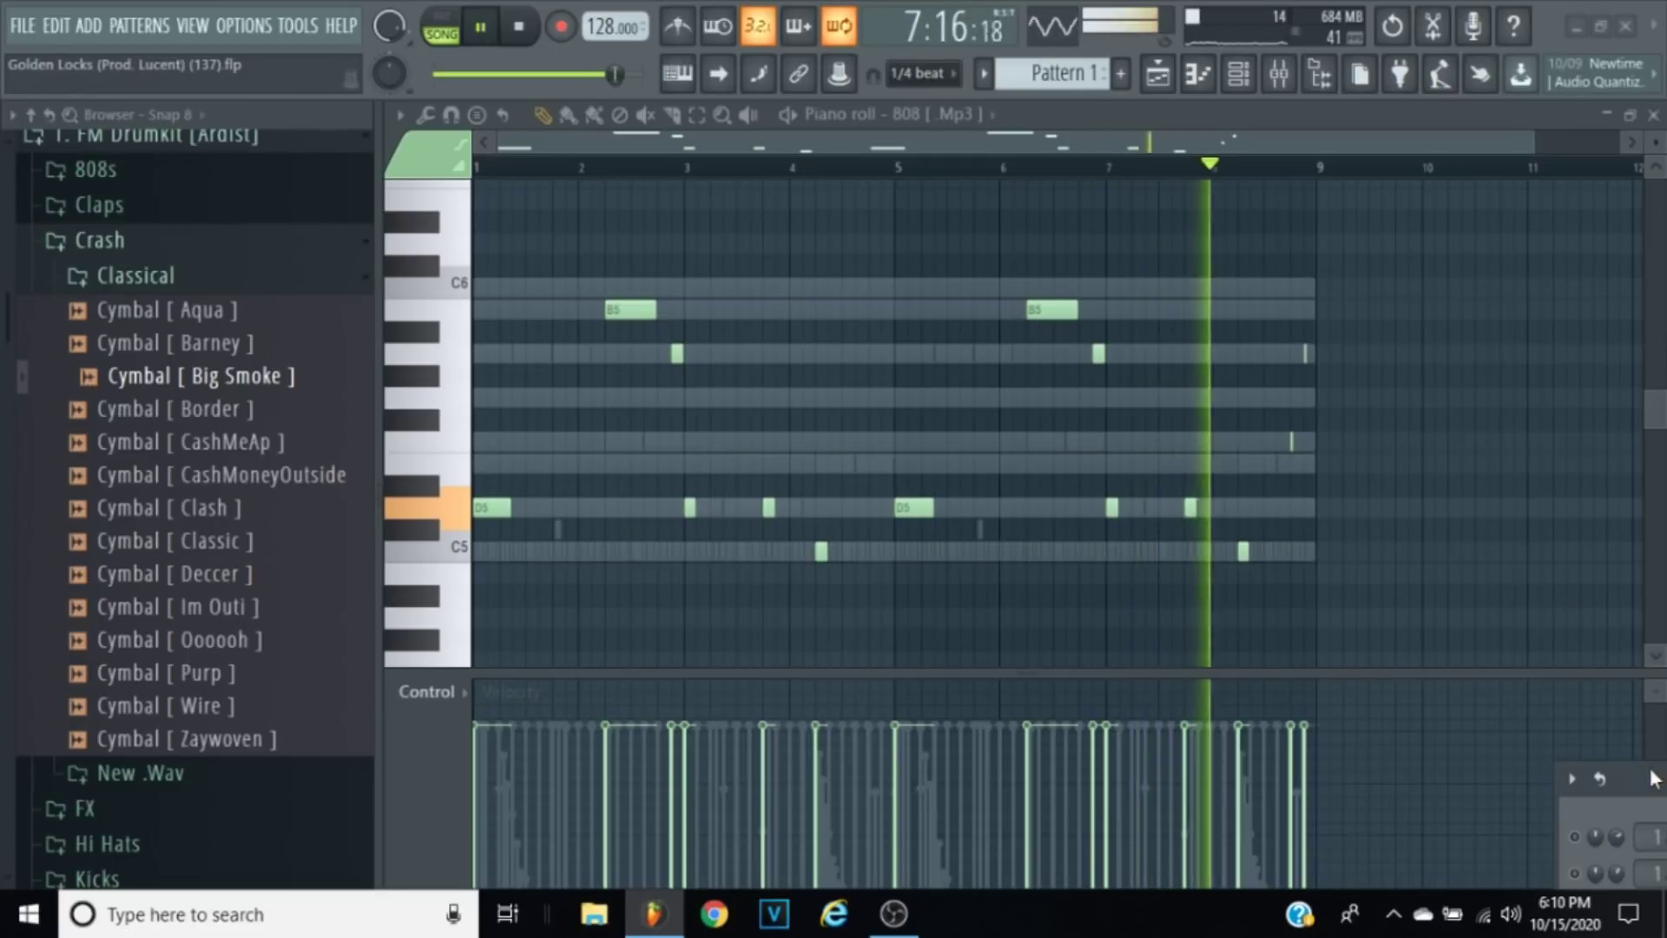
drag(1648, 771, 1405, 60)
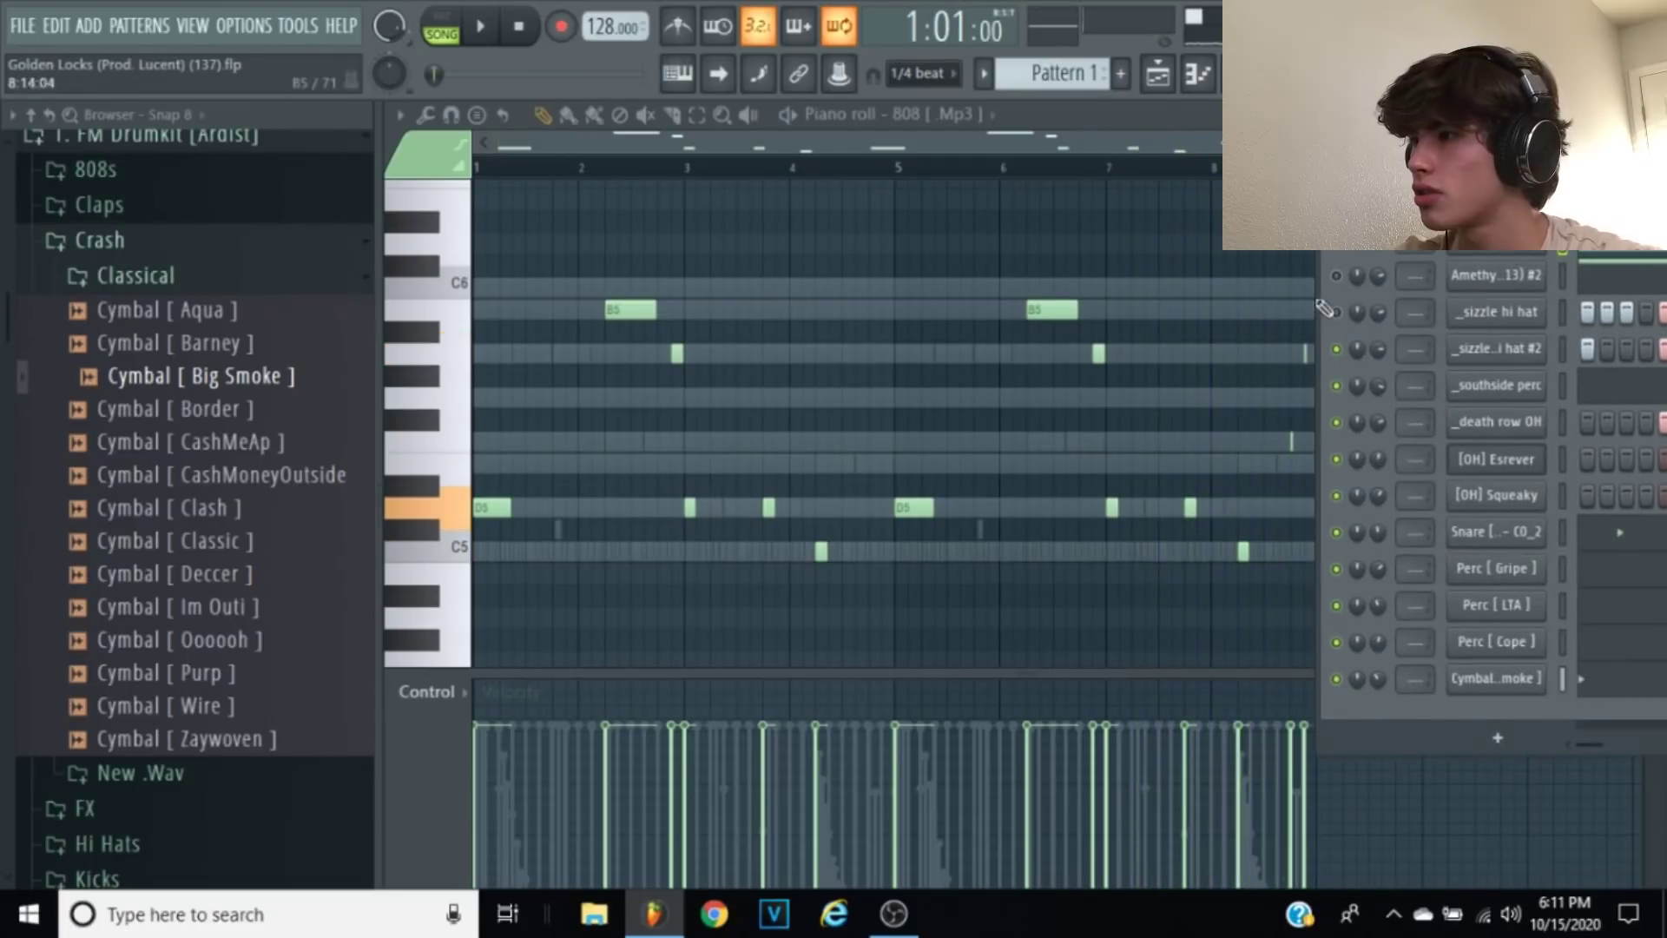
Step: During playback, mute 808 [ .Mp3 ] and _sizzle hi hat #2 and unmute Amethyst - 808 (13) #2 and _sizzle hi hat
key(space)
click(1336, 386)
click(1337, 349)
click(1336, 385)
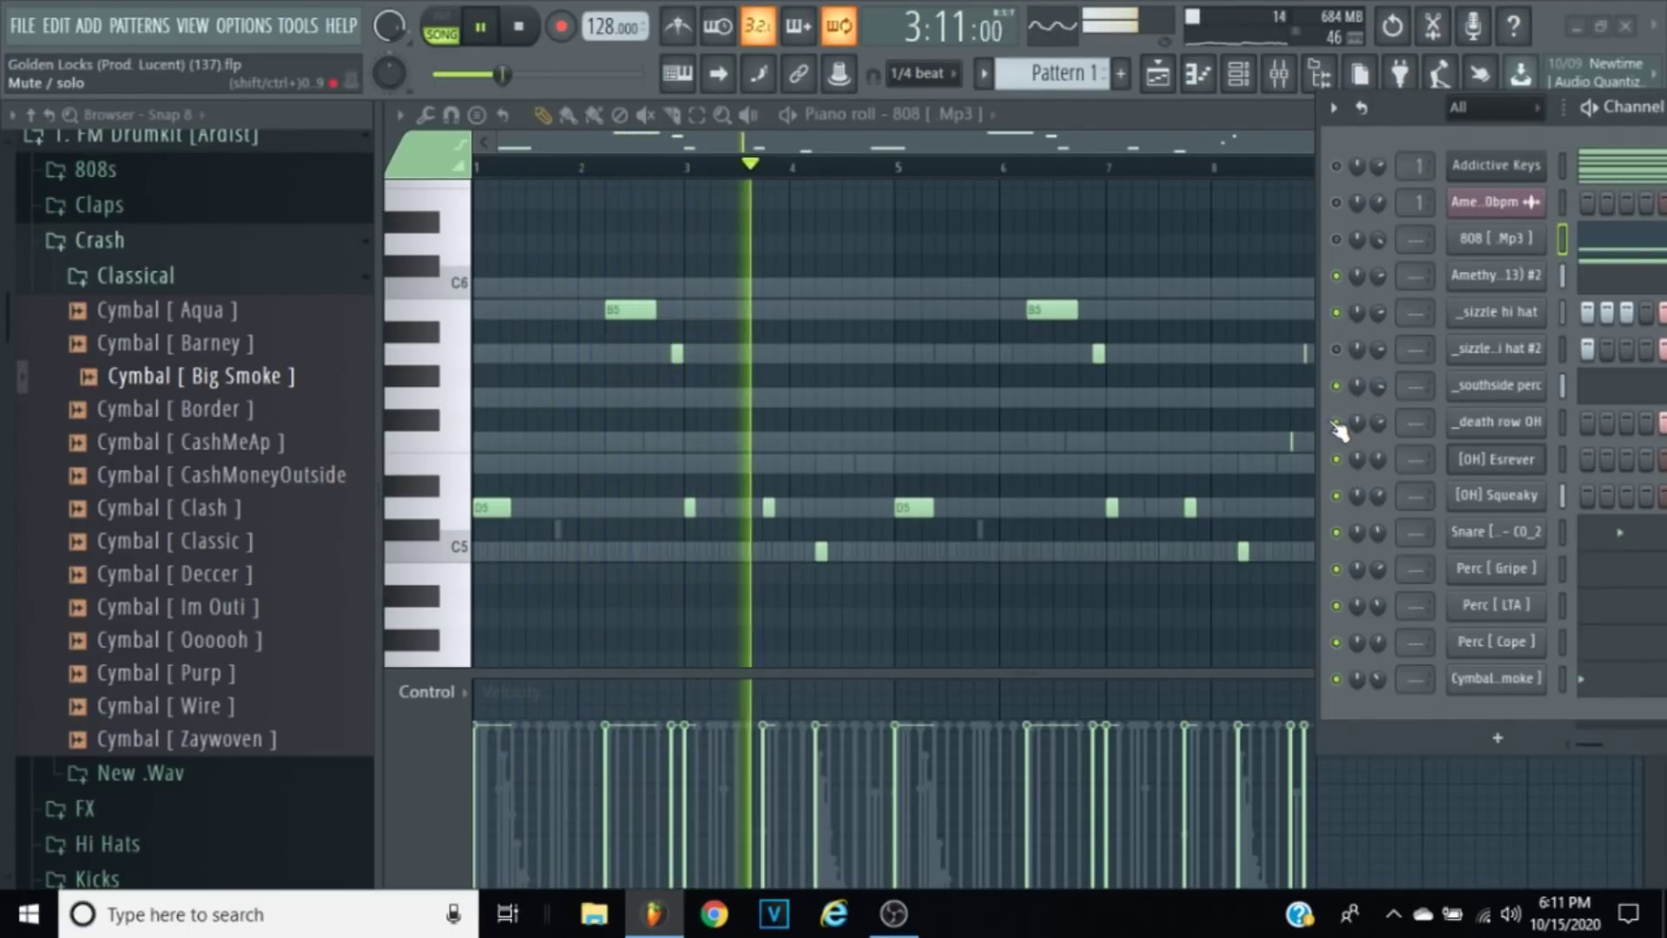
Step: Display the Amethyst - 808 (13) #2 notes in the piano roll, listen to this variation and stop playback
click(1488, 239)
click(1488, 239)
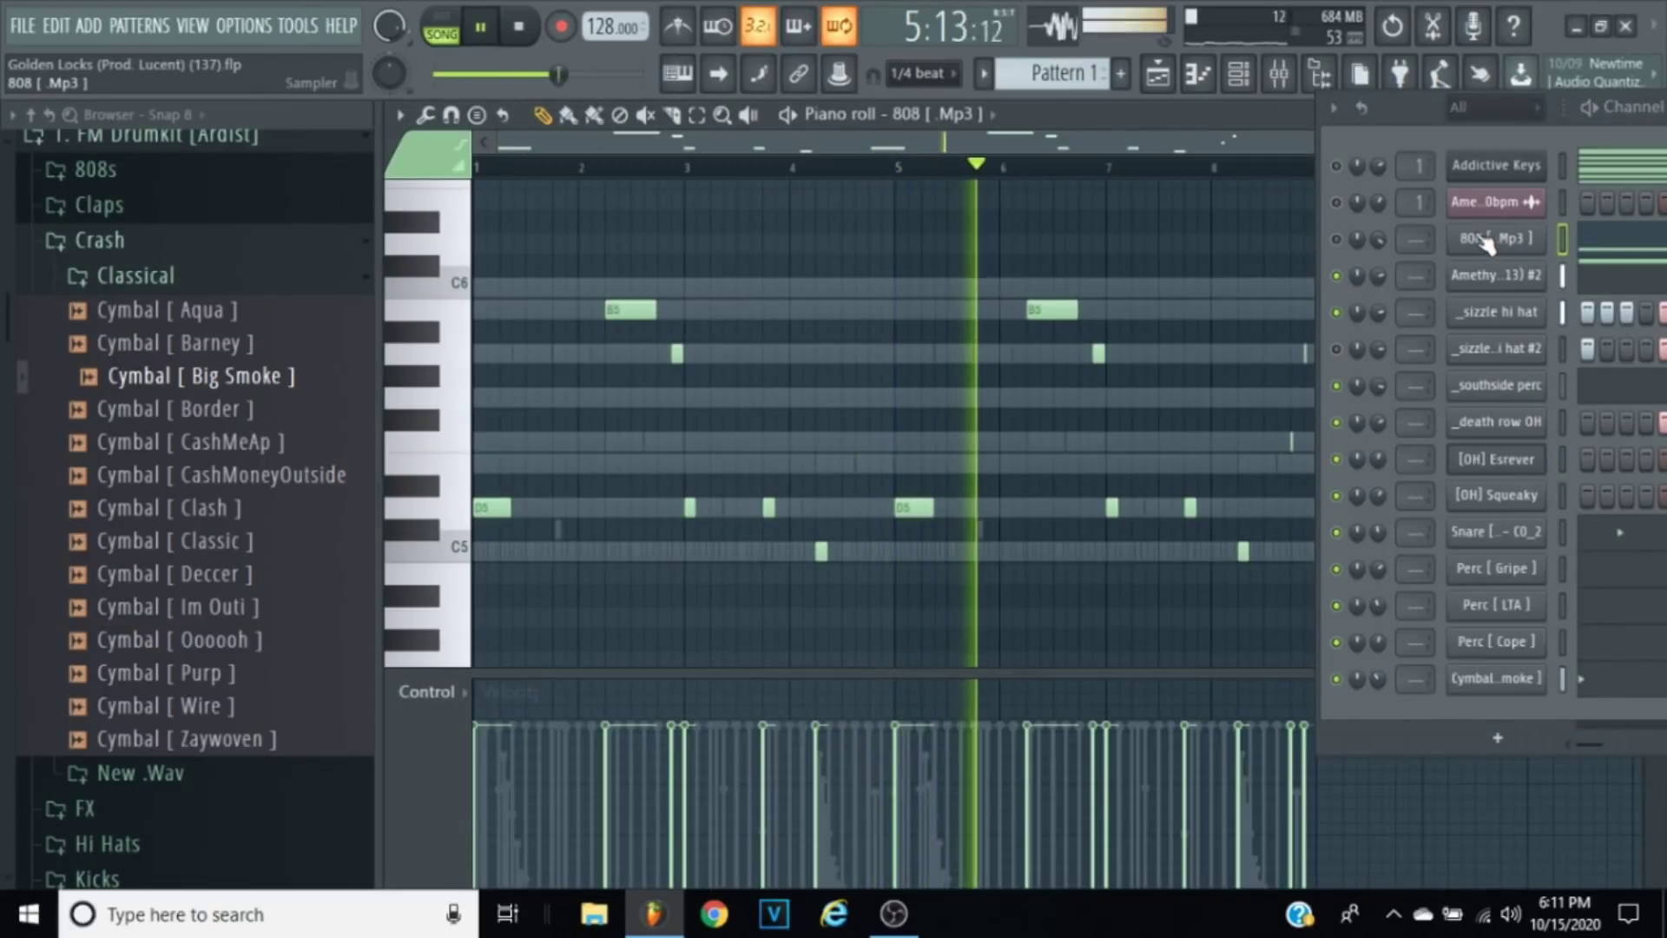
click(1562, 274)
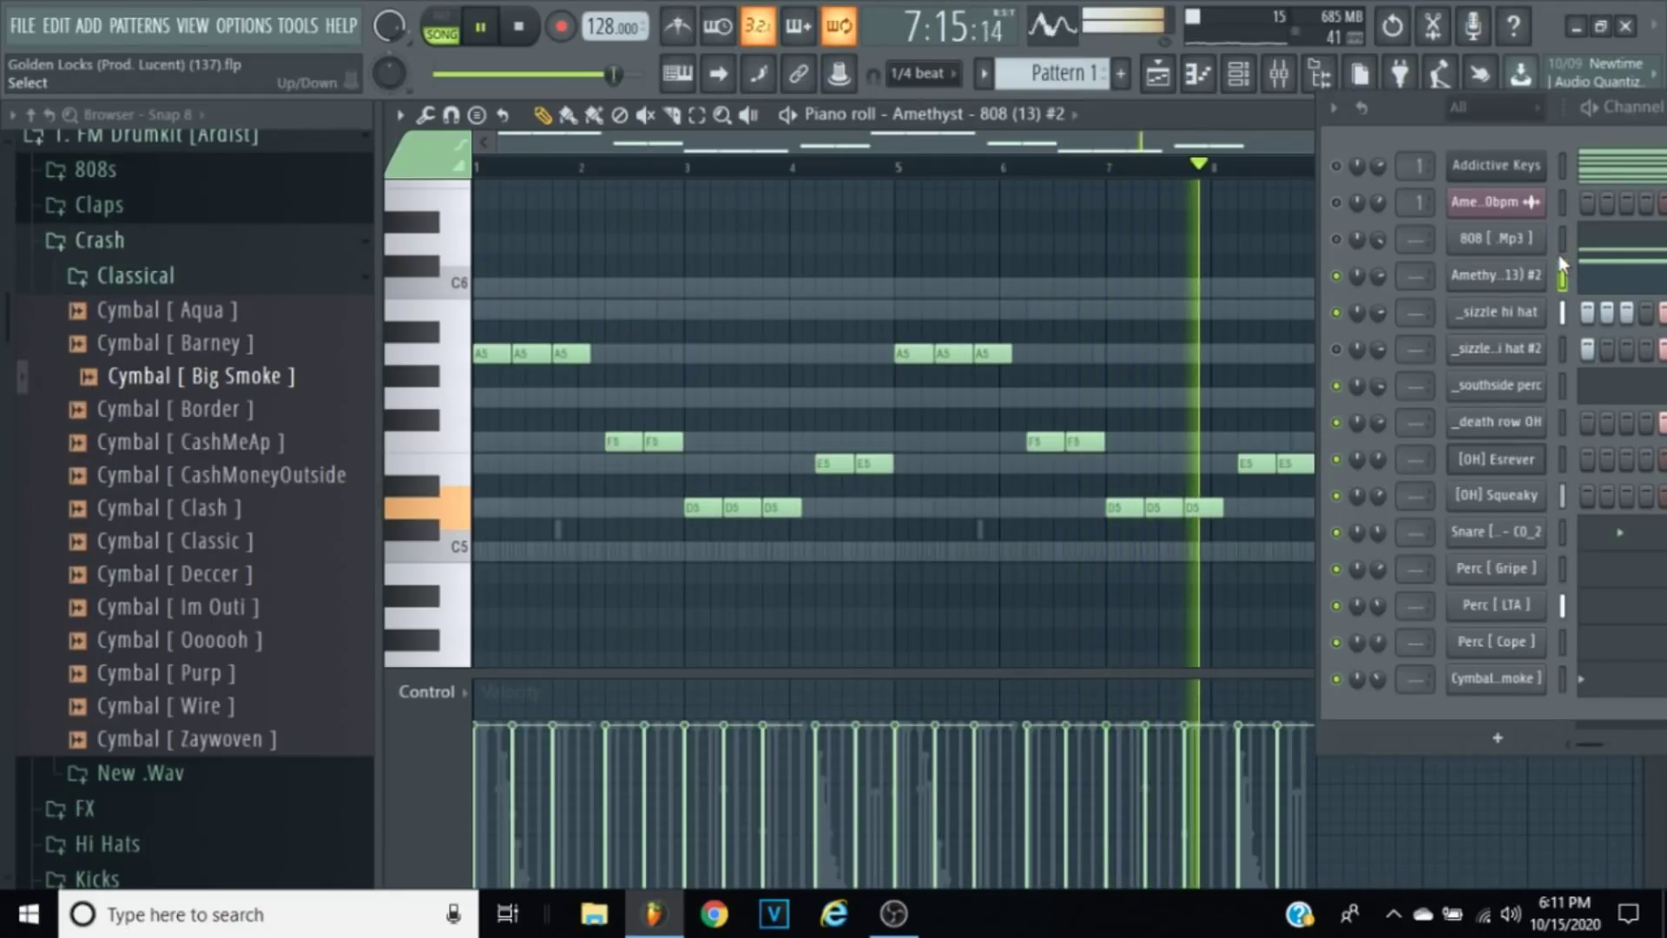
click(519, 27)
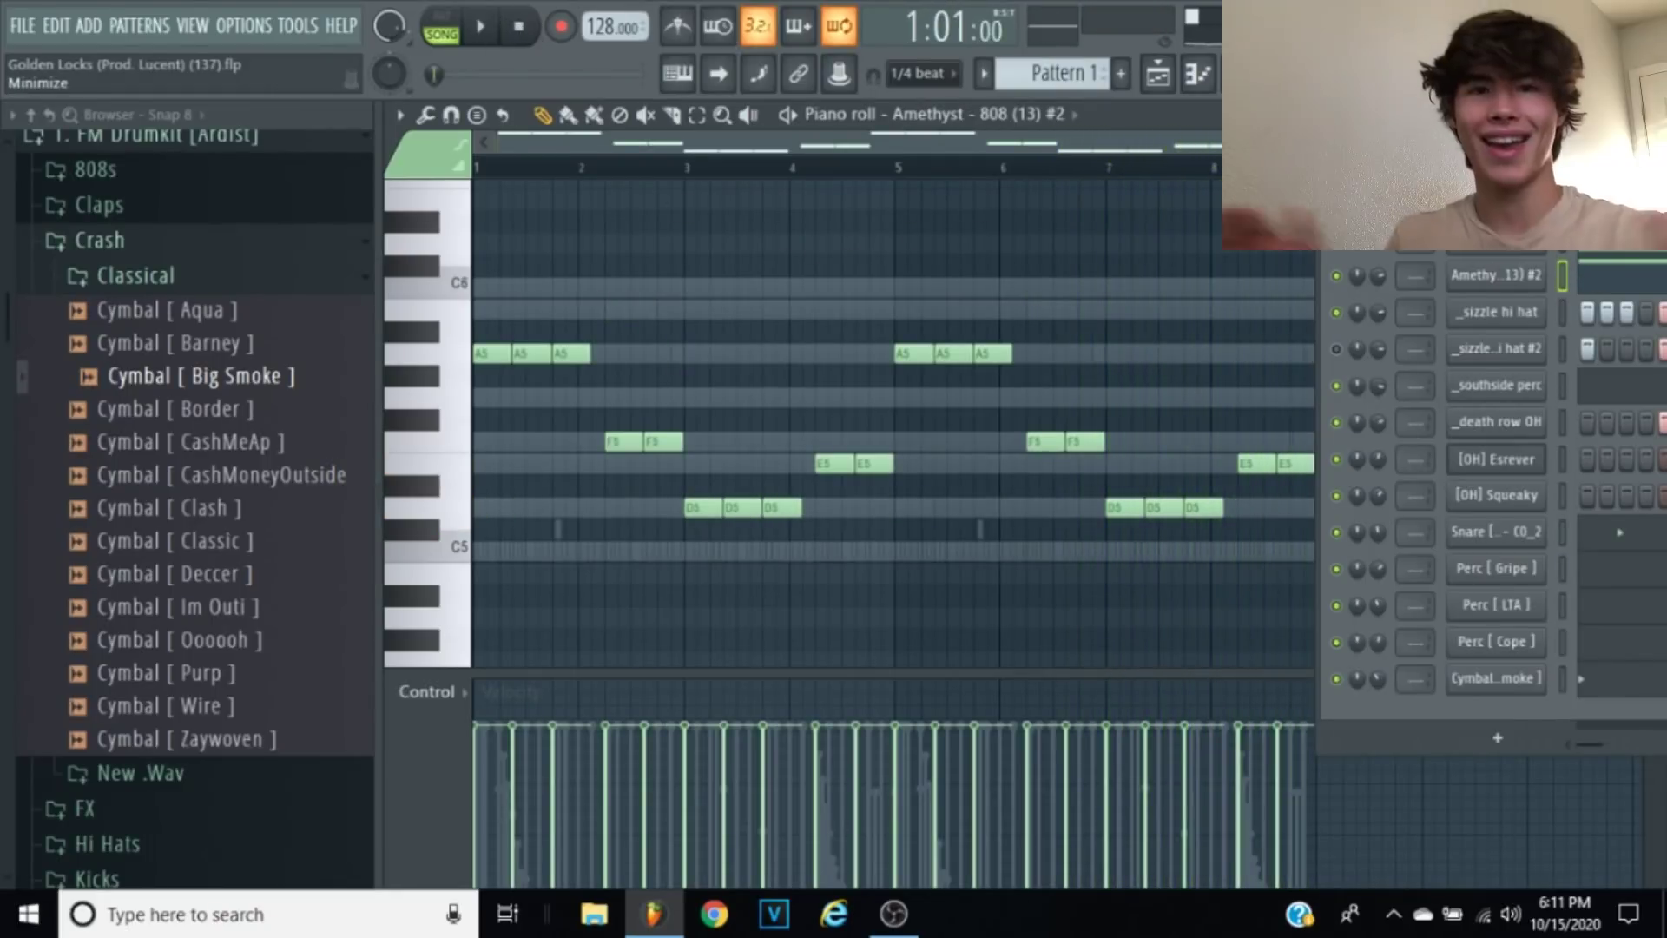